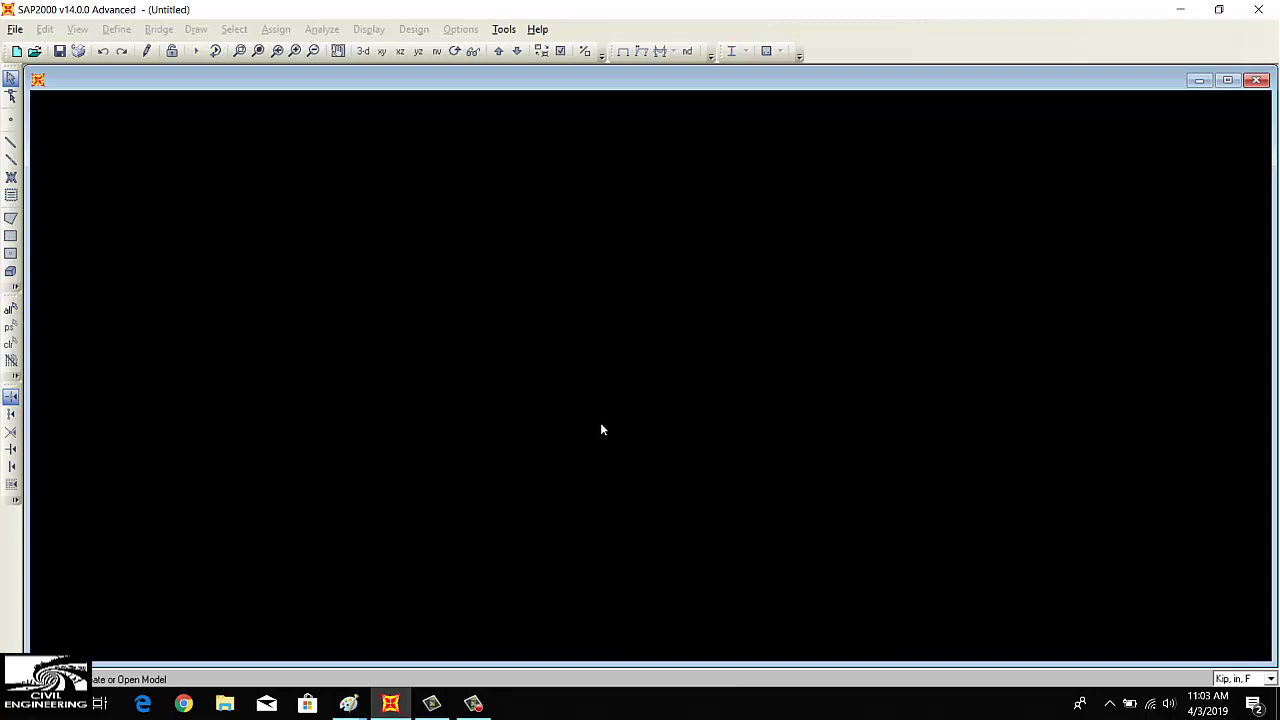
Consult the beam sketch with its spans and loads, and set the model units to KN, m, C
key("alt+Tab")
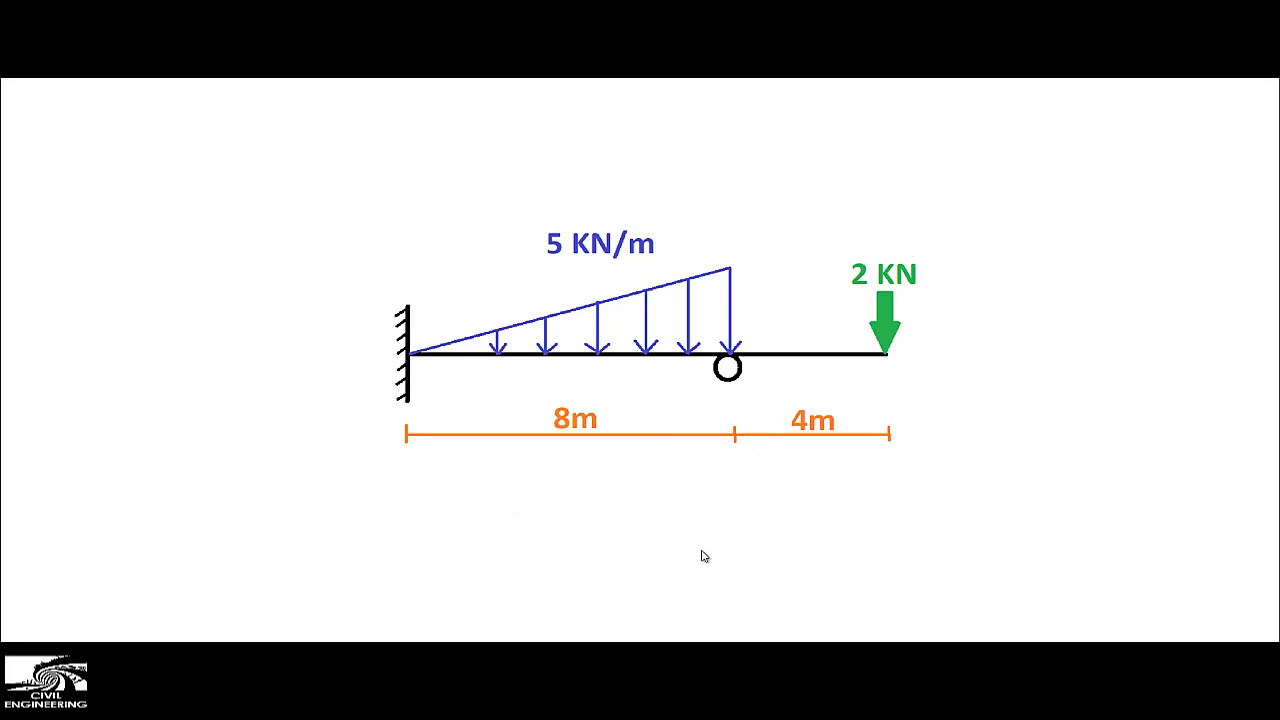
key("alt+Tab")
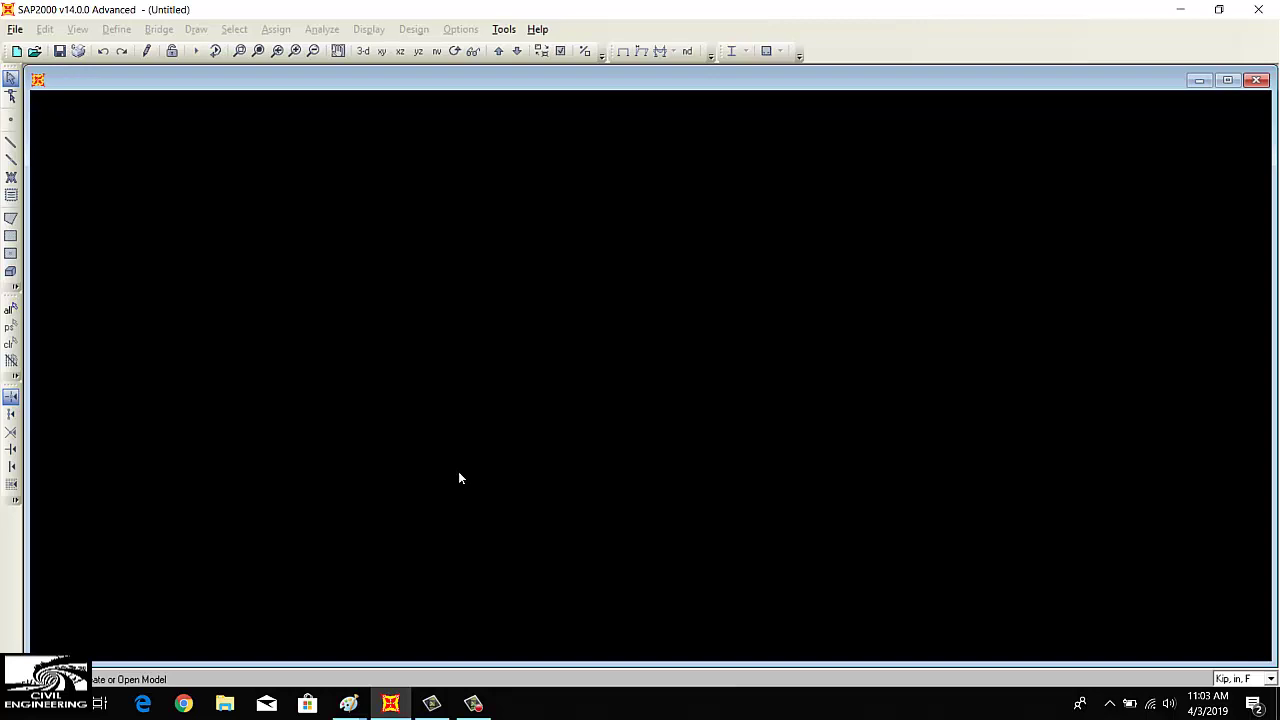
key("alt+Tab")
left_click(1271, 679)
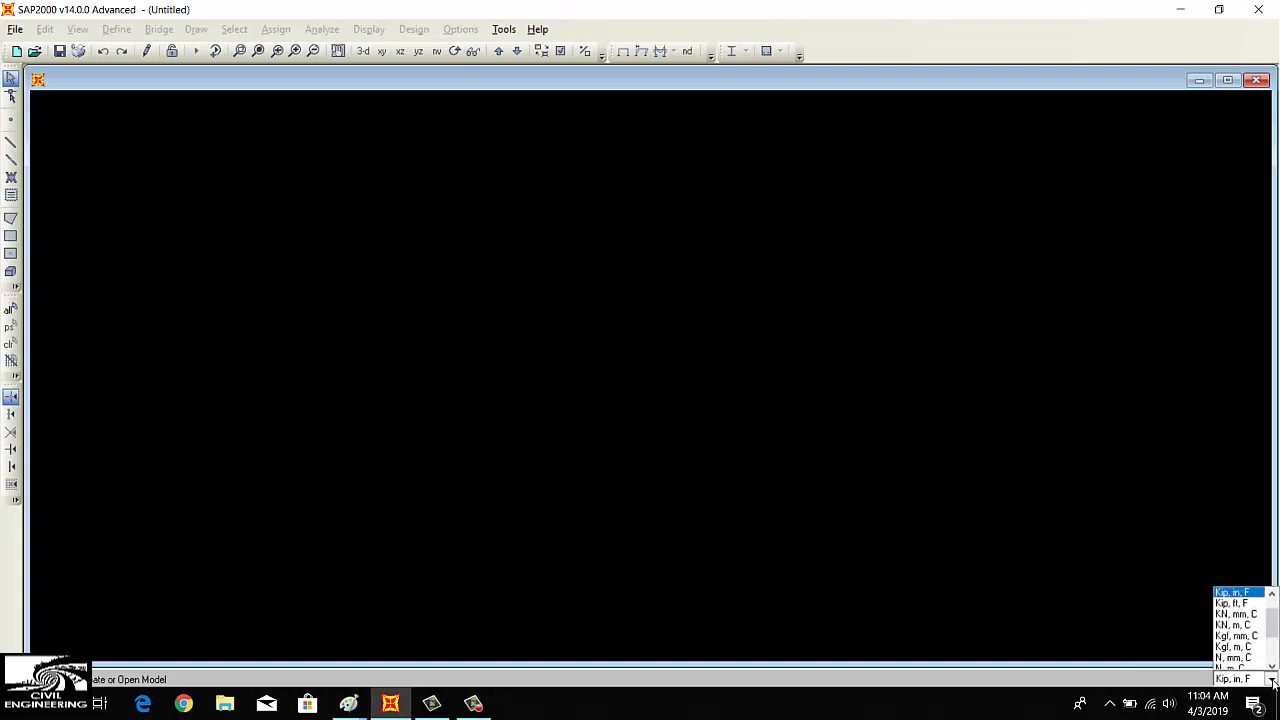
left_click(1236, 621)
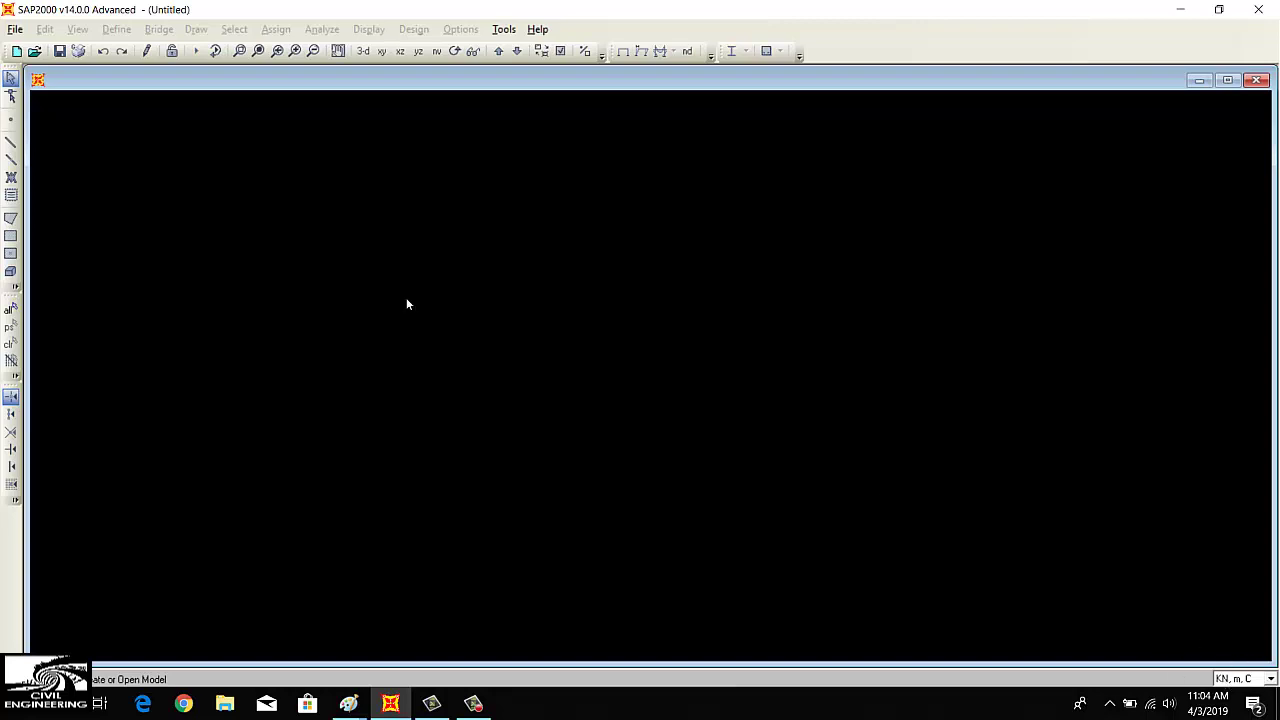
Start a new model from the Grid Only template
left_click(15, 29)
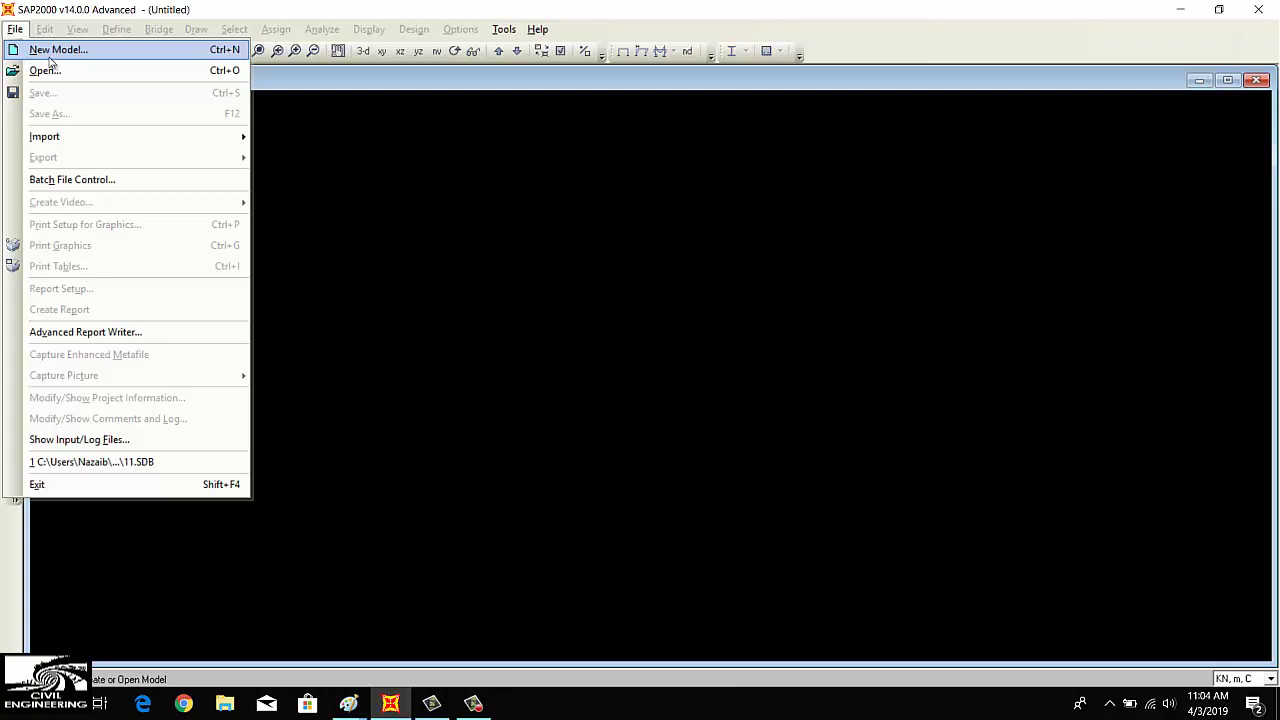
left_click(52, 50)
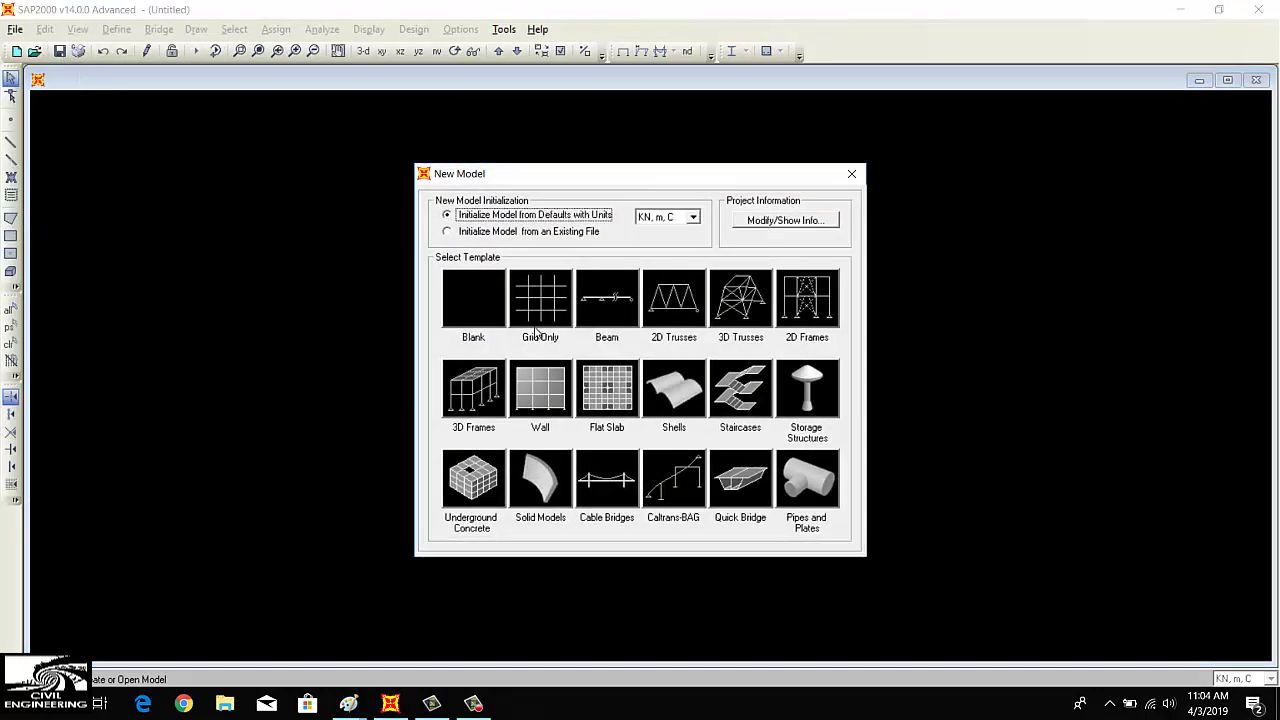
left_click(538, 318)
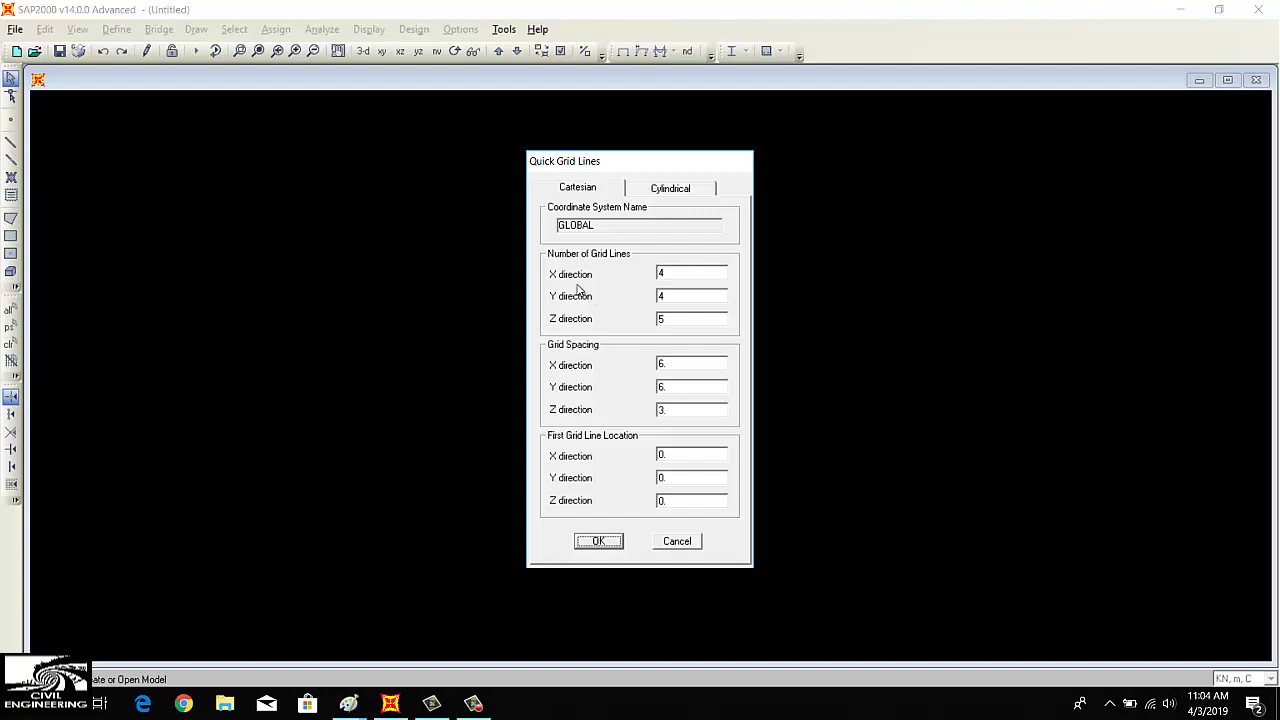
Create a Cartesian grid with 3 grid lines in X, 1 in Y and 1 in Z
double_click(661, 296)
key("BackSpace")
key("alt+Tab")
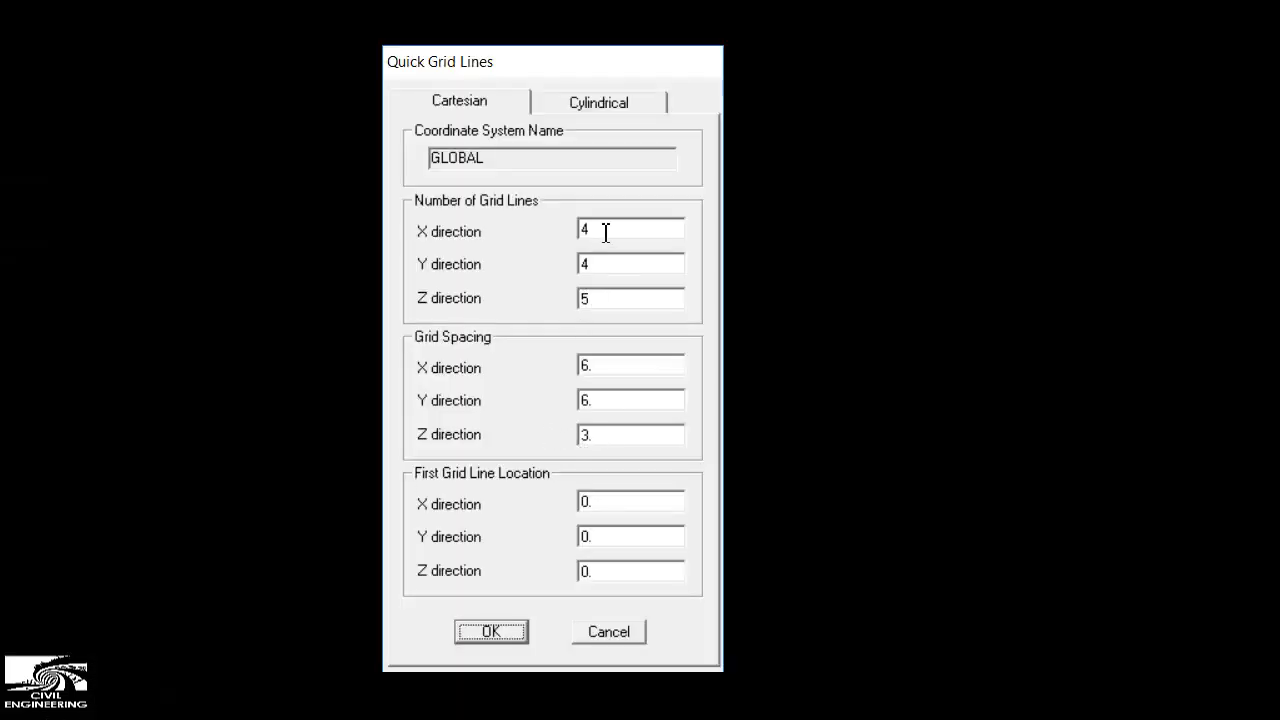
double_click(605, 232)
type("3")
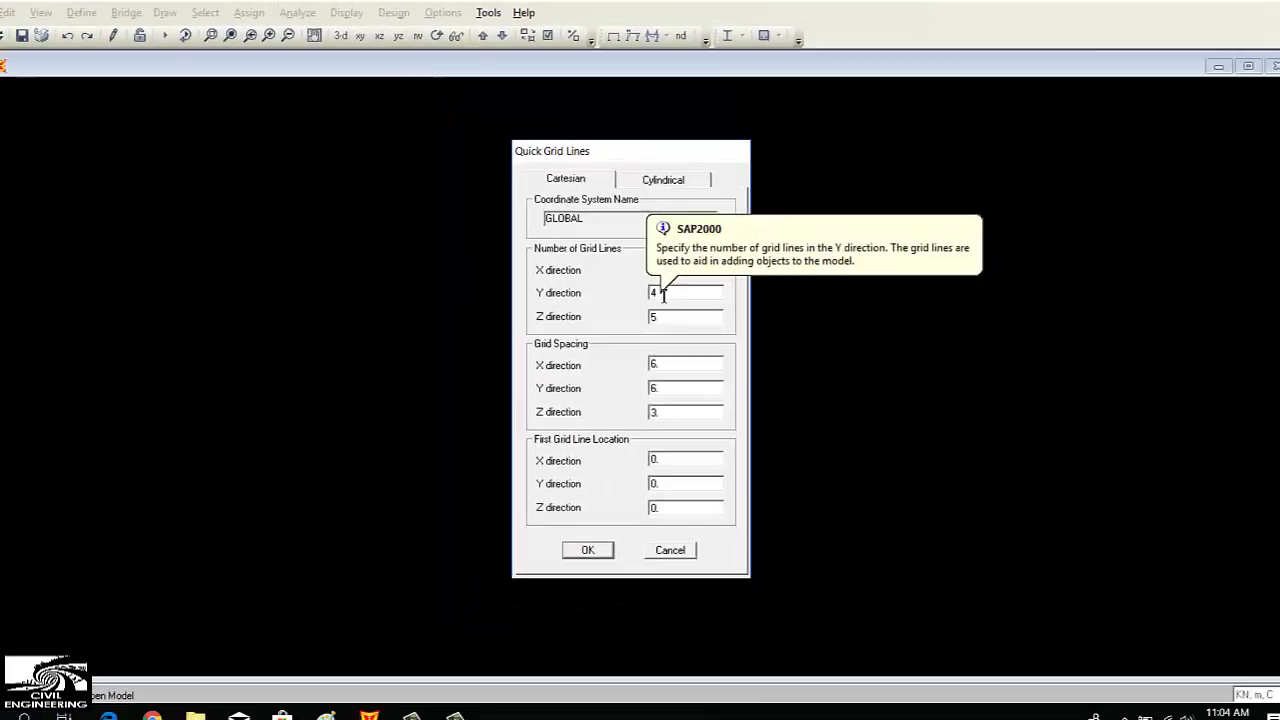
double_click(622, 278)
type("1")
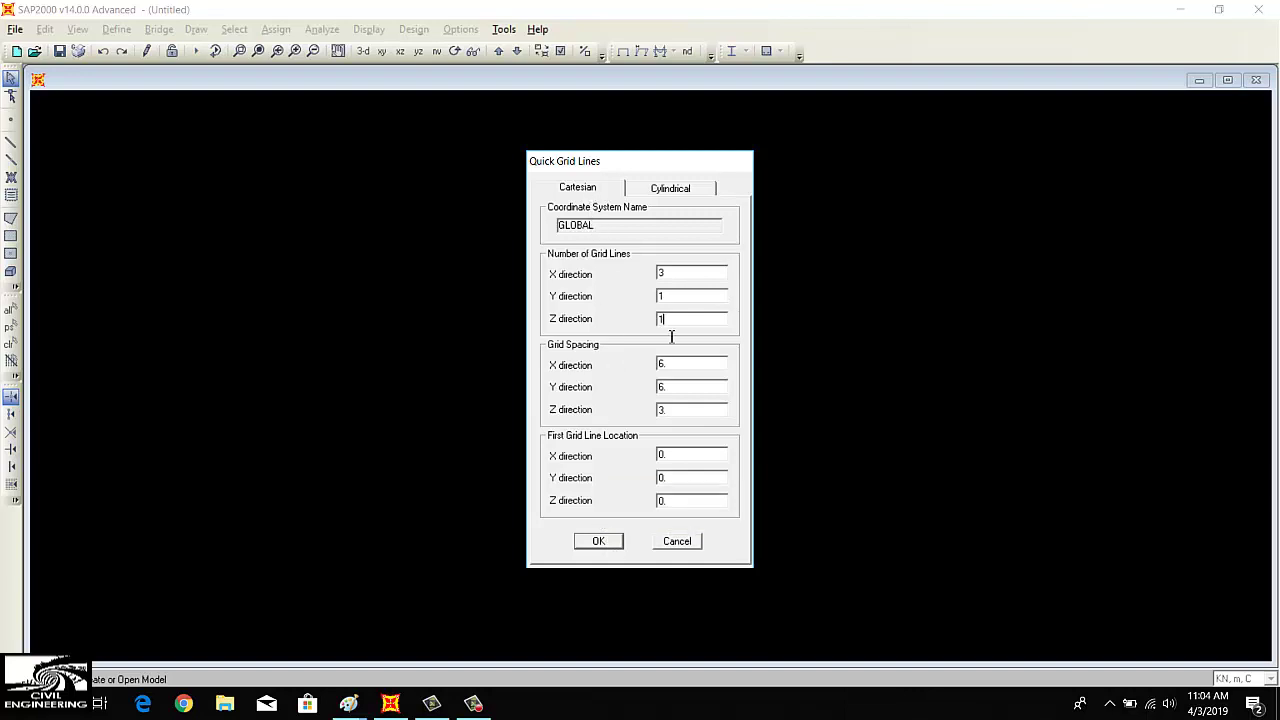
left_click(673, 190)
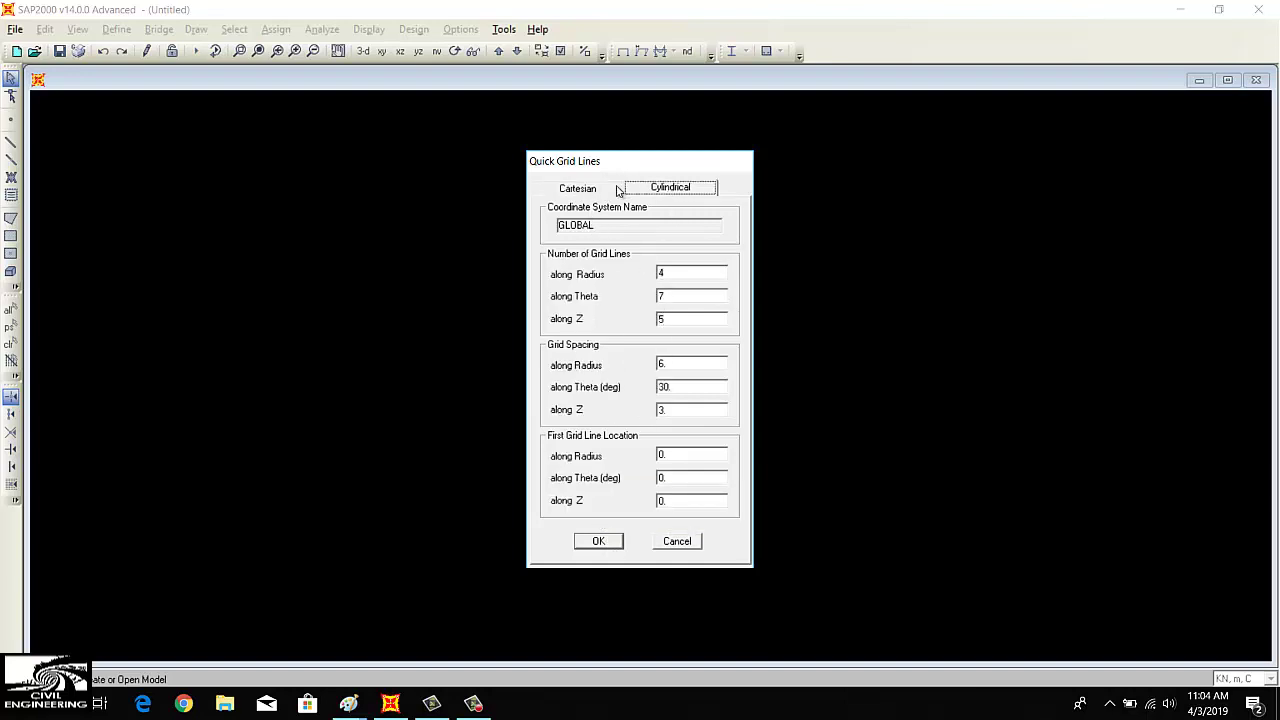
left_click(586, 189)
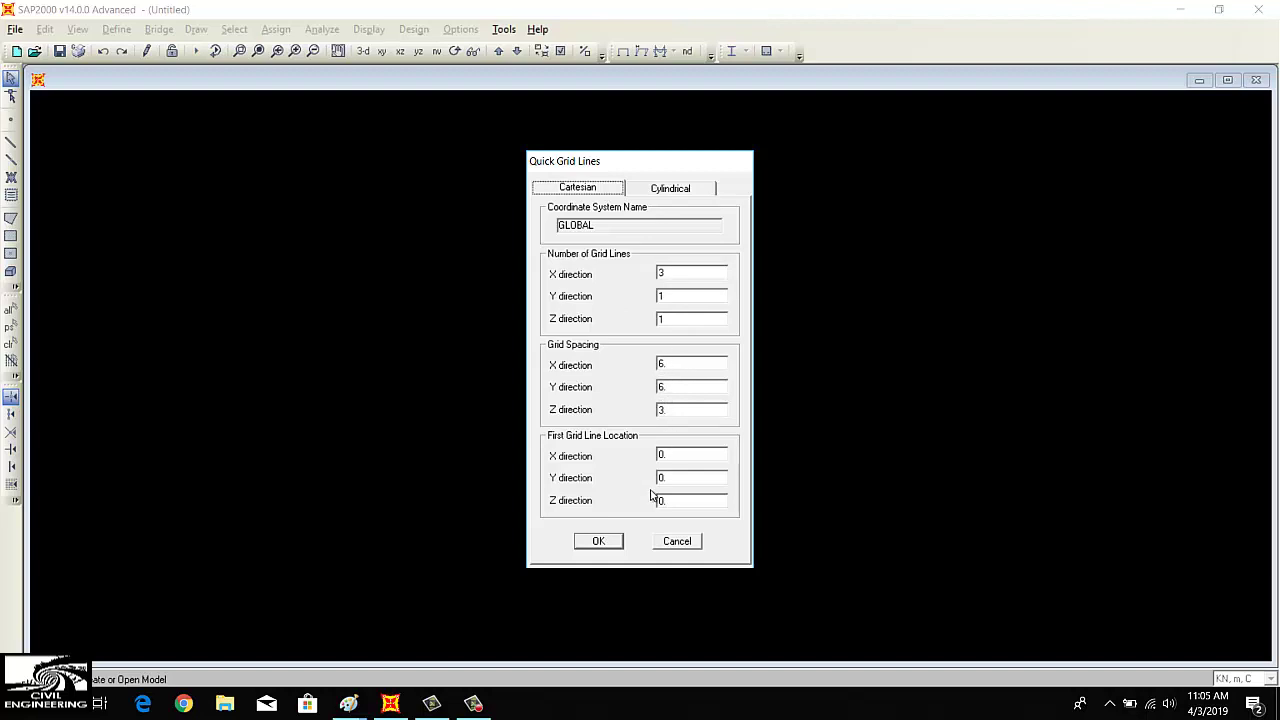
left_click(600, 541)
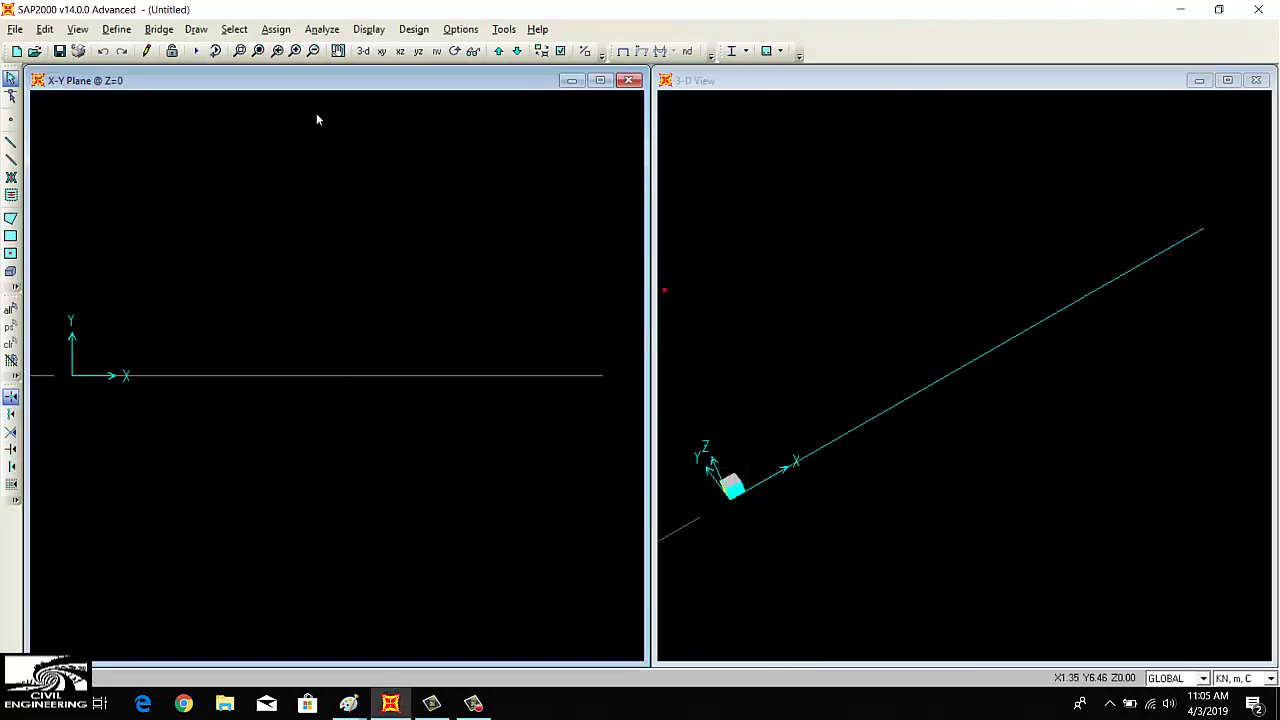
Close the 3-D view and show the grid in the X-Z plane at Y=0
left_click(1256, 80)
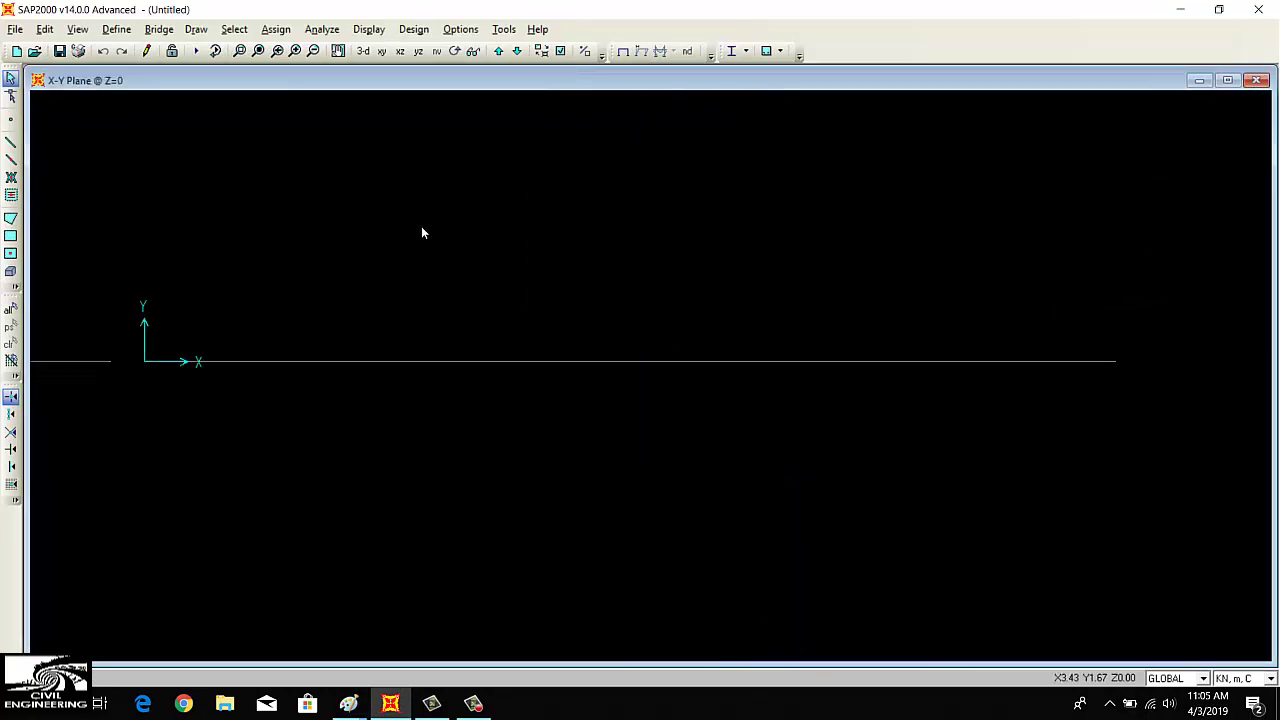
left_click(400, 51)
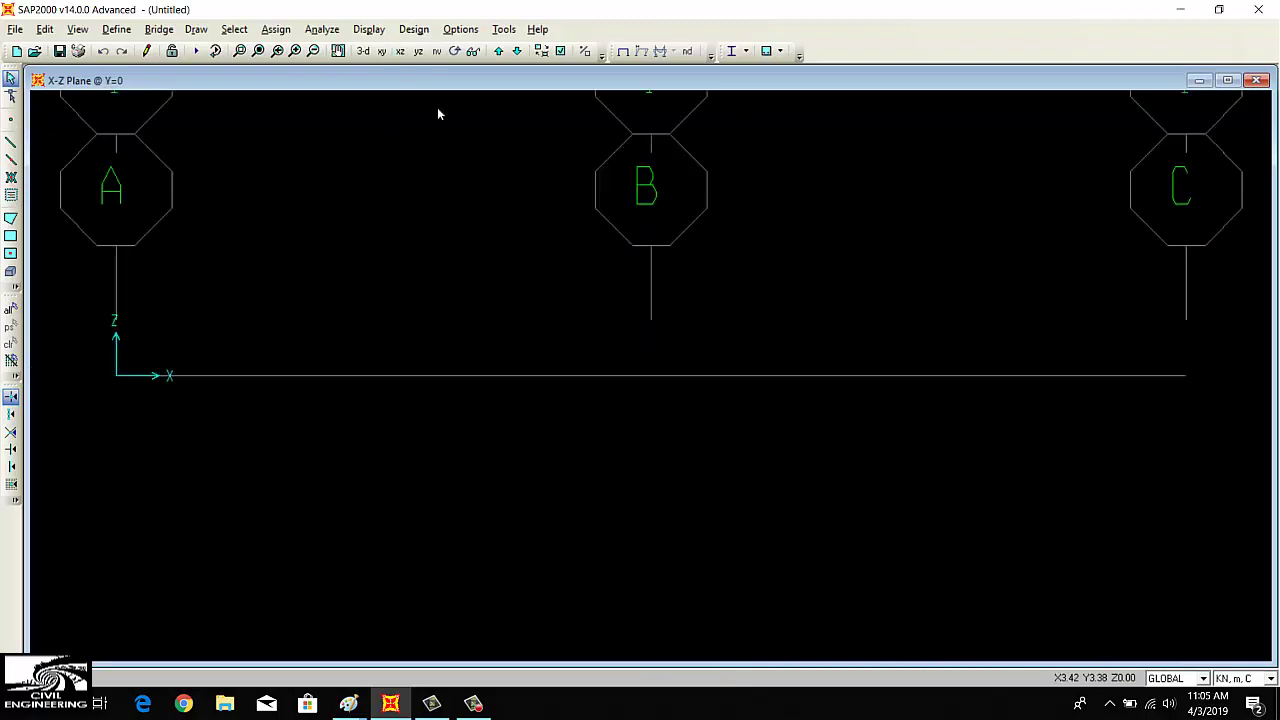
scroll(528, 245, "down", 2)
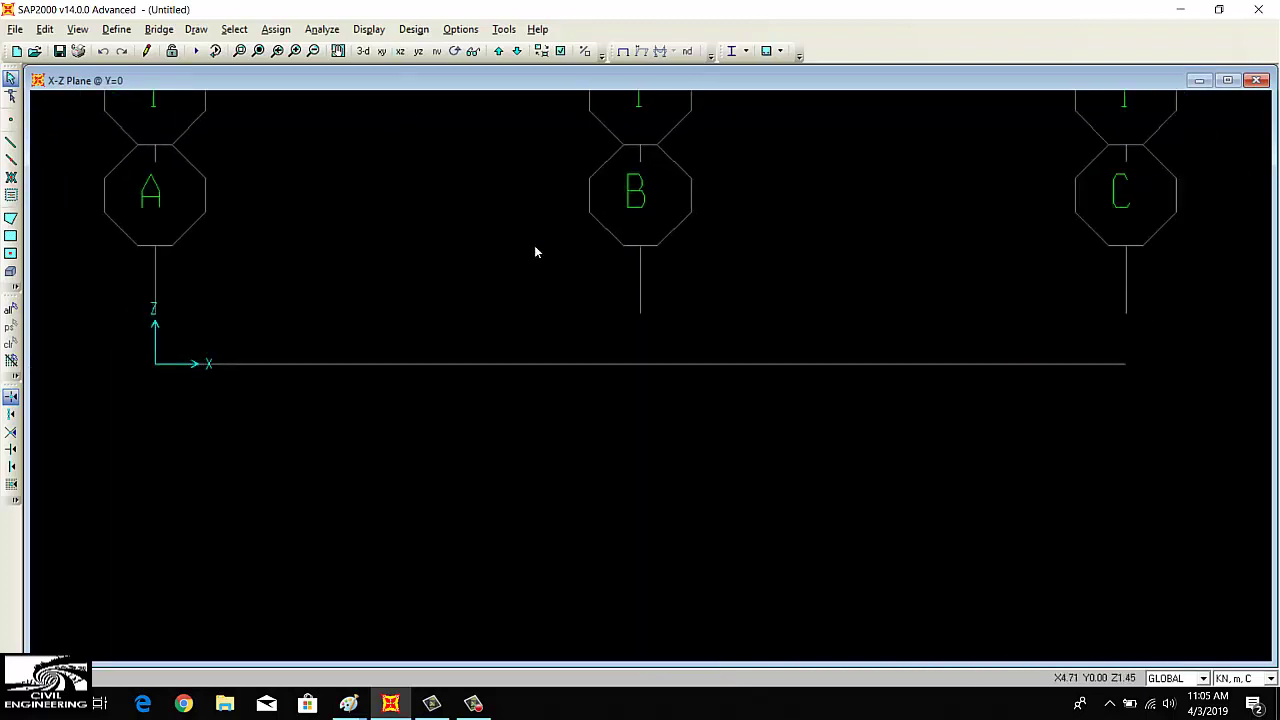
left_click(338, 51)
left_click_drag(493, 150, 533, 342)
scroll(533, 342, "down", 1)
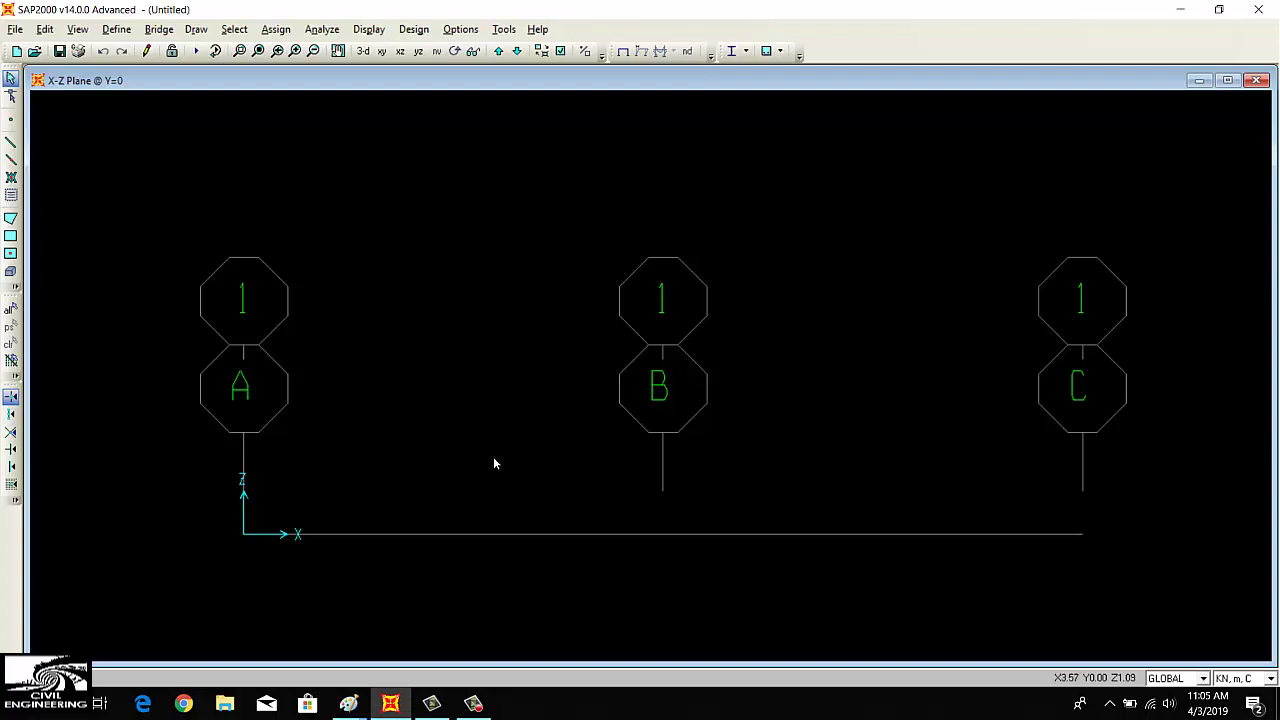
Set the X ordinate of grid line B to 8 m in the grid system data
double_click(451, 534)
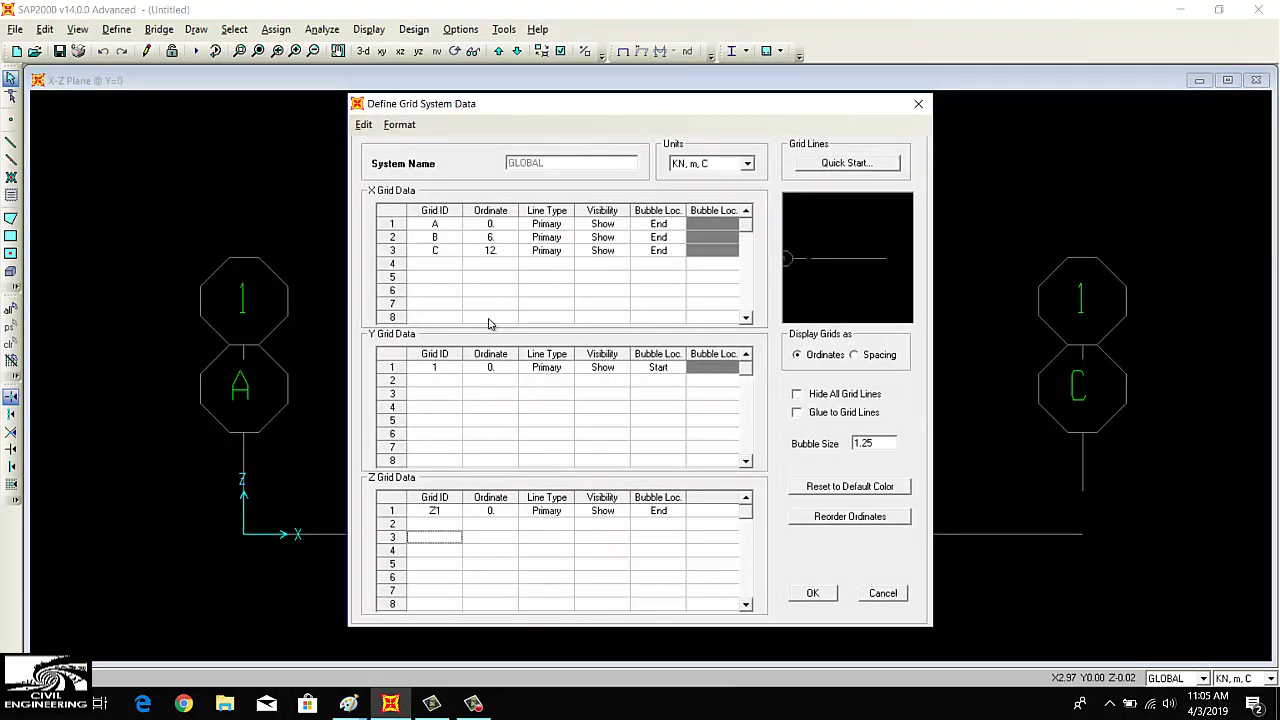
left_click(495, 240)
left_click(497, 239)
left_click(547, 396)
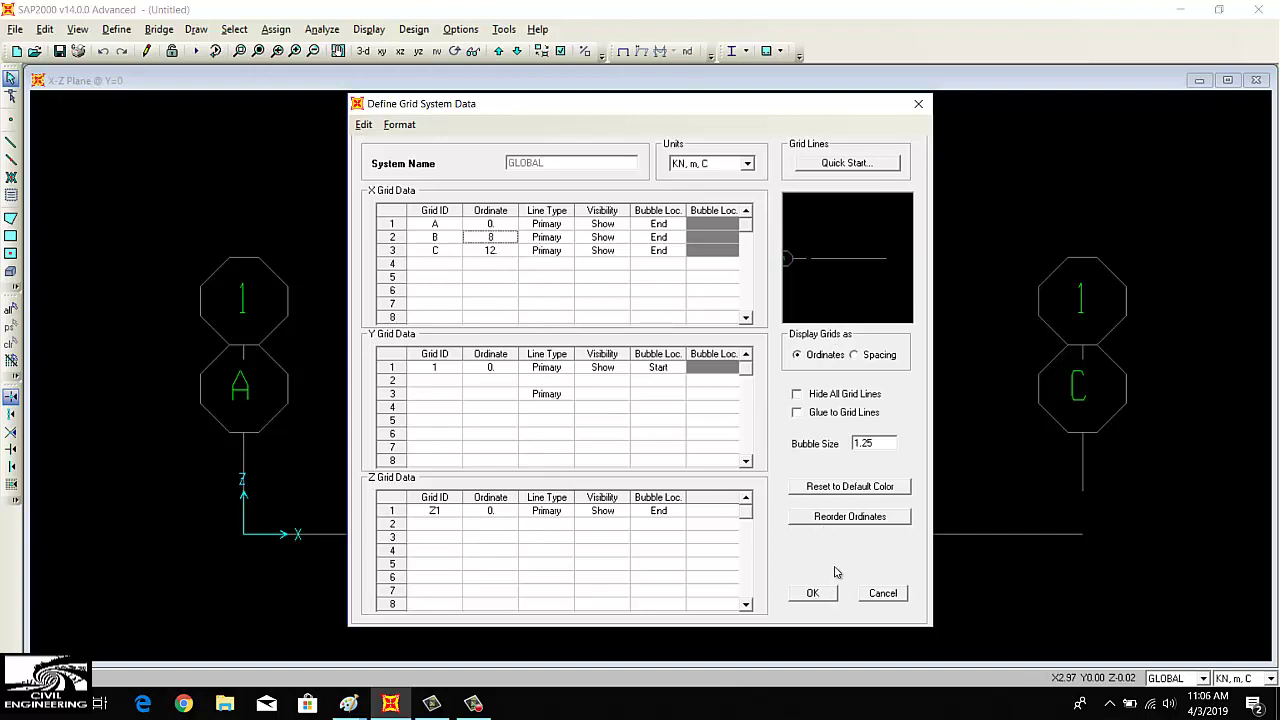
left_click(813, 592)
scroll(617, 520, "down", 1)
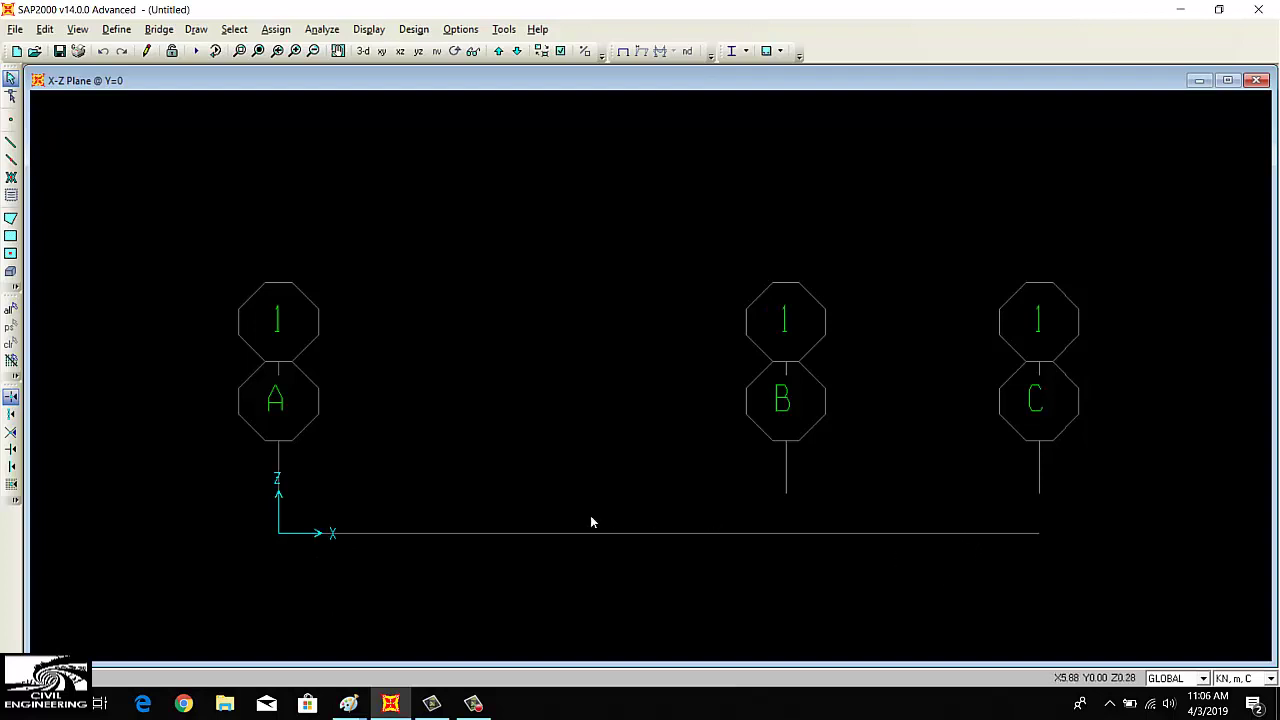
Review the X grid ordinates in the grid system data against the grid lines in the model view
double_click(764, 531)
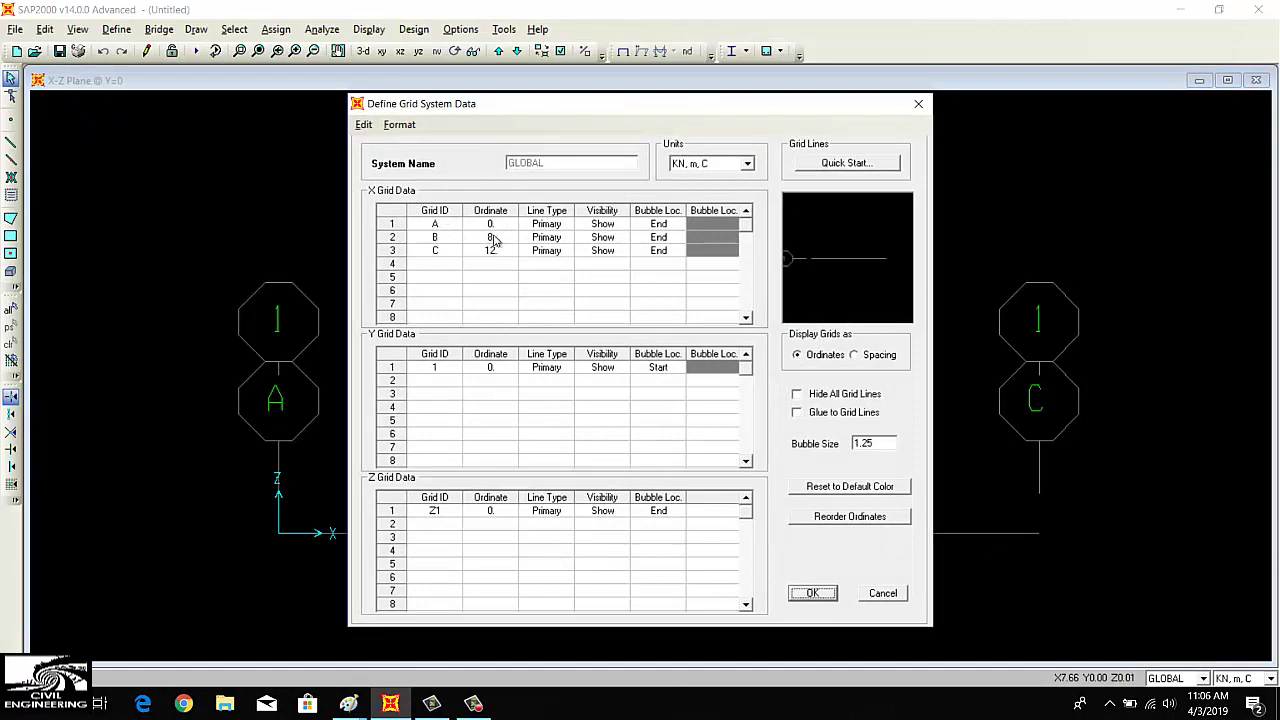
left_click_drag(841, 80, 601, 557)
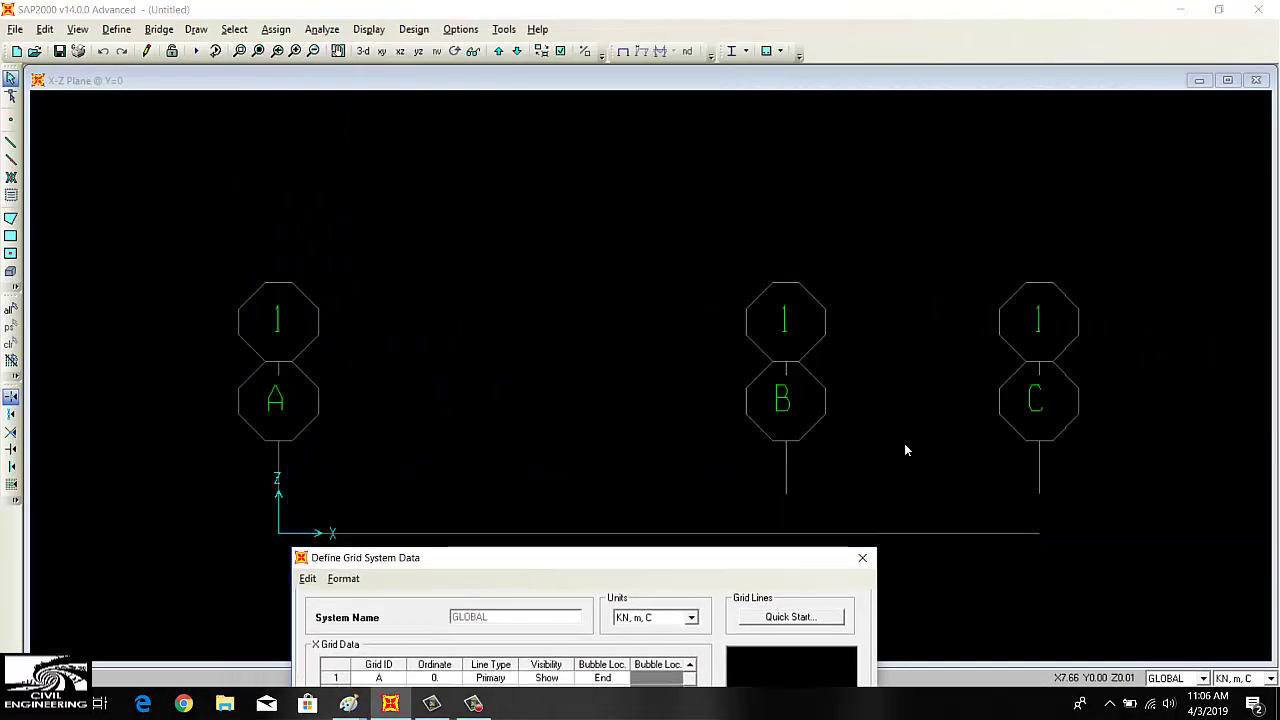
left_click_drag(724, 561, 641, 17)
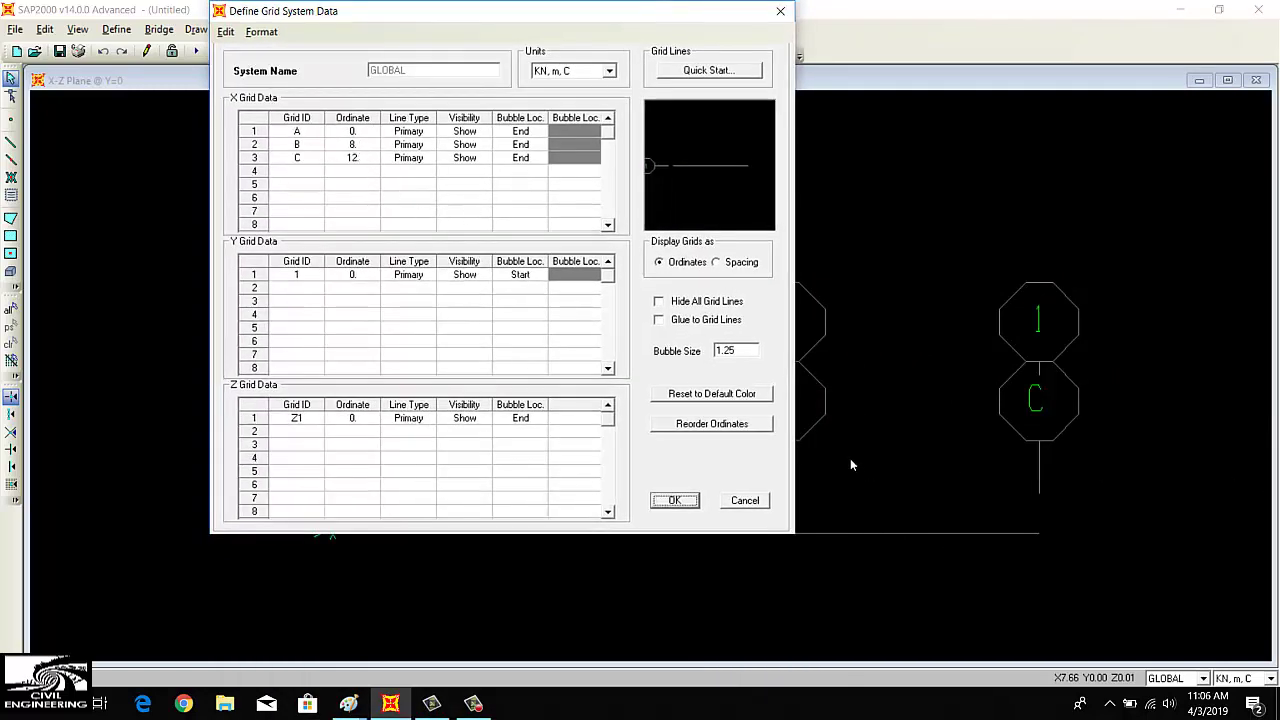
left_click_drag(543, 14, 372, 104)
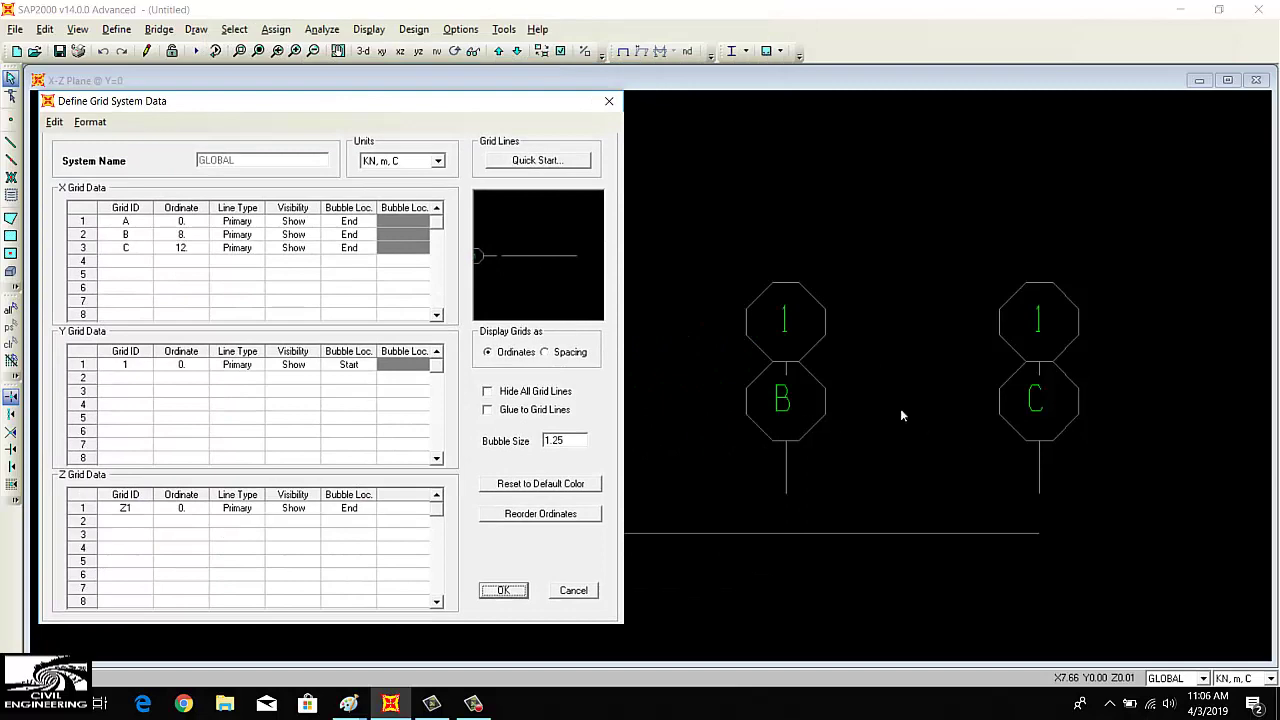
left_click(503, 590)
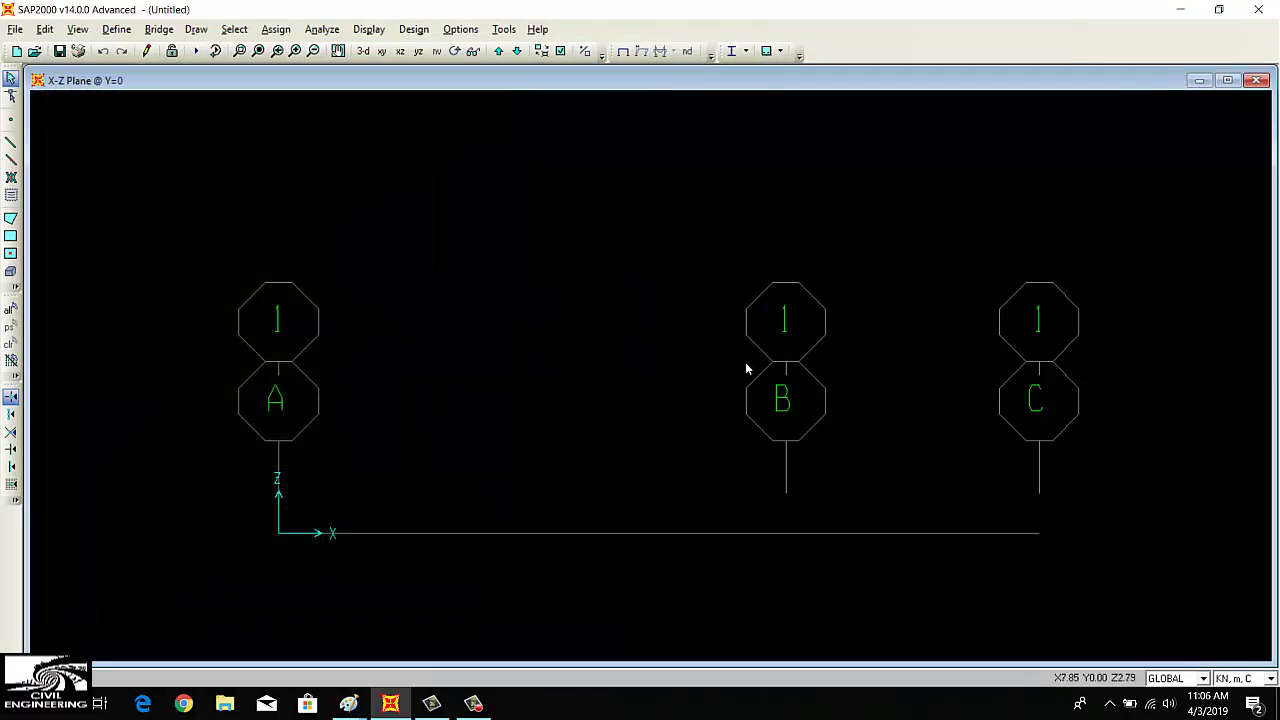
scroll(693, 362, "down", 1)
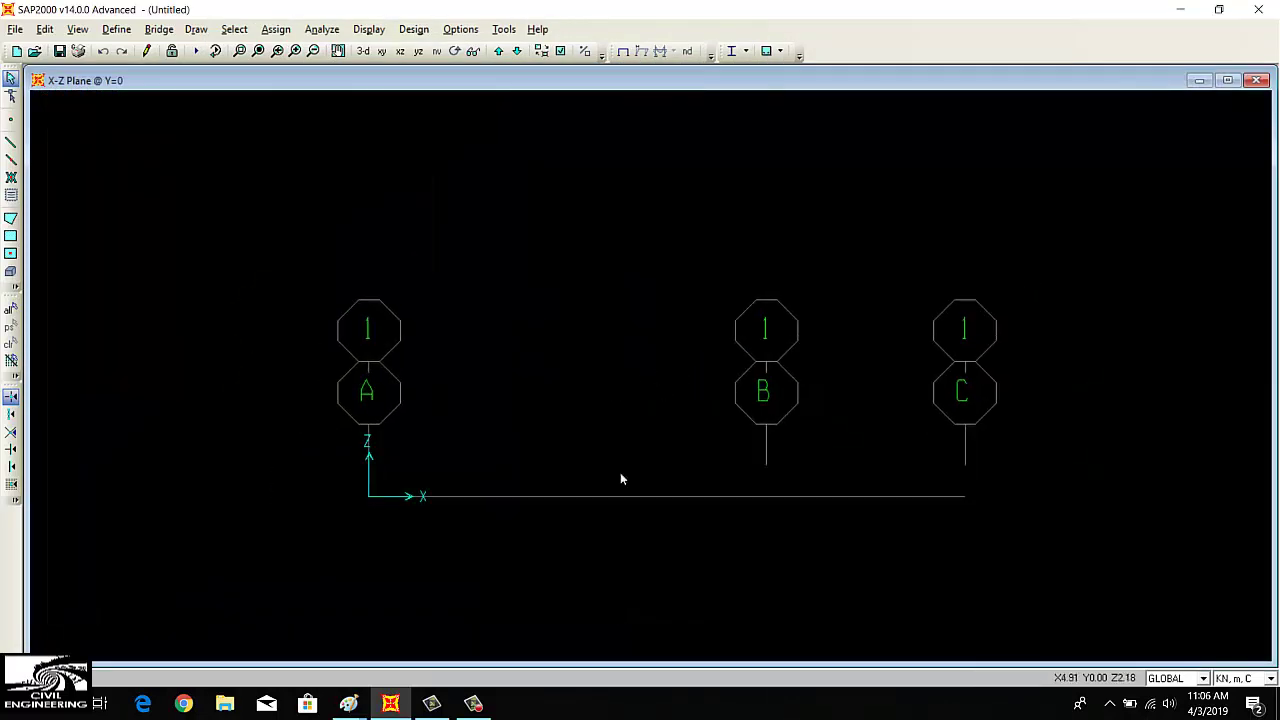
left_click(116, 29)
mouse_move(143, 72)
left_click(317, 82)
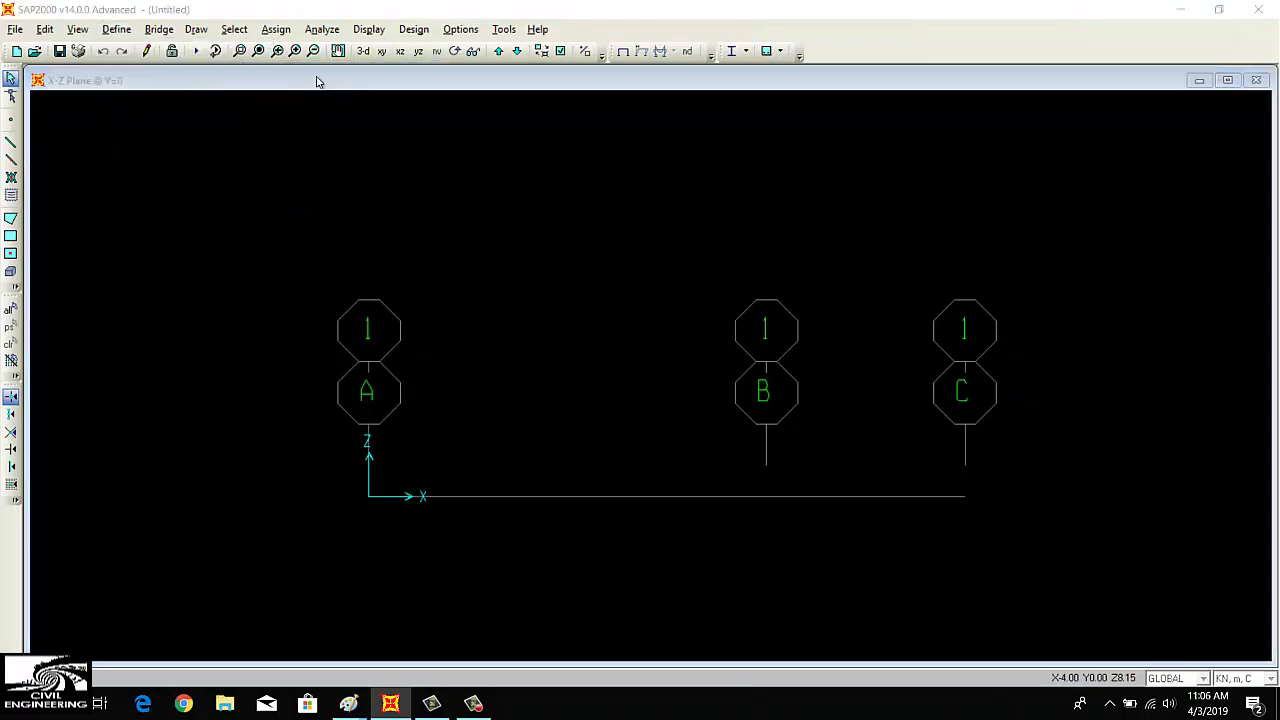
left_click(681, 428)
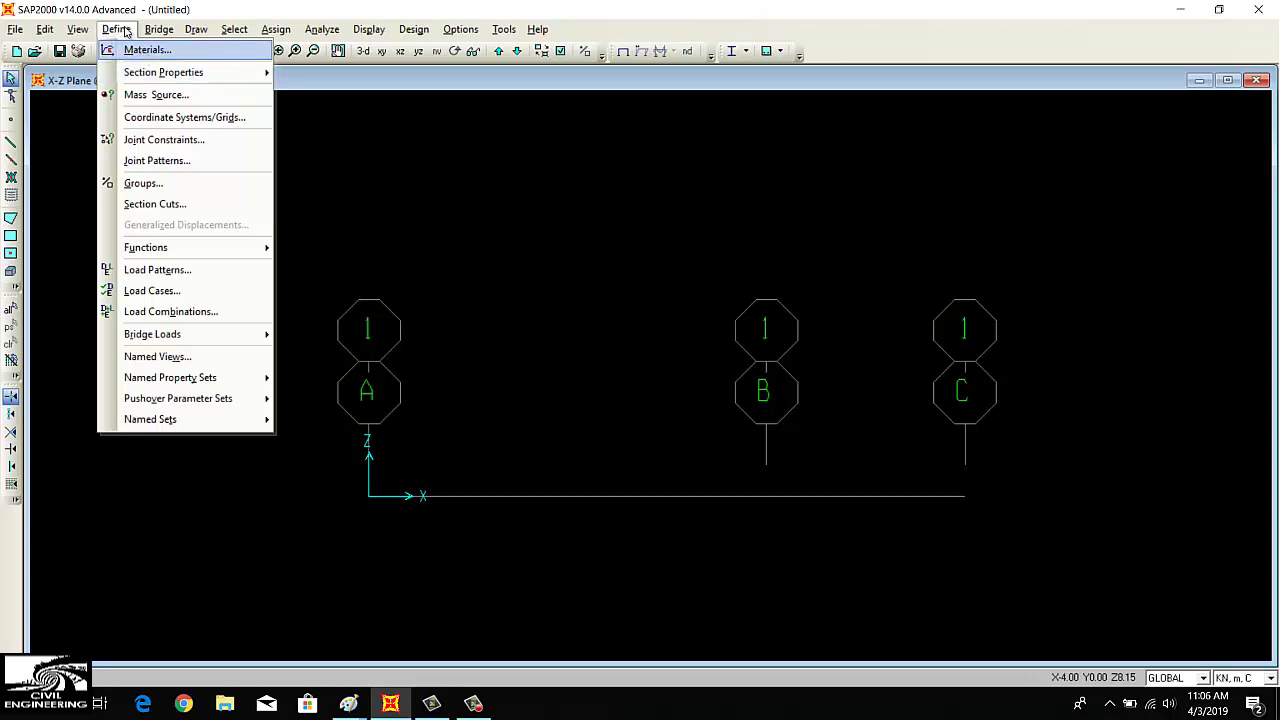
Start a new frame section property of type Concrete with a rectangular shape
mouse_move(140, 72)
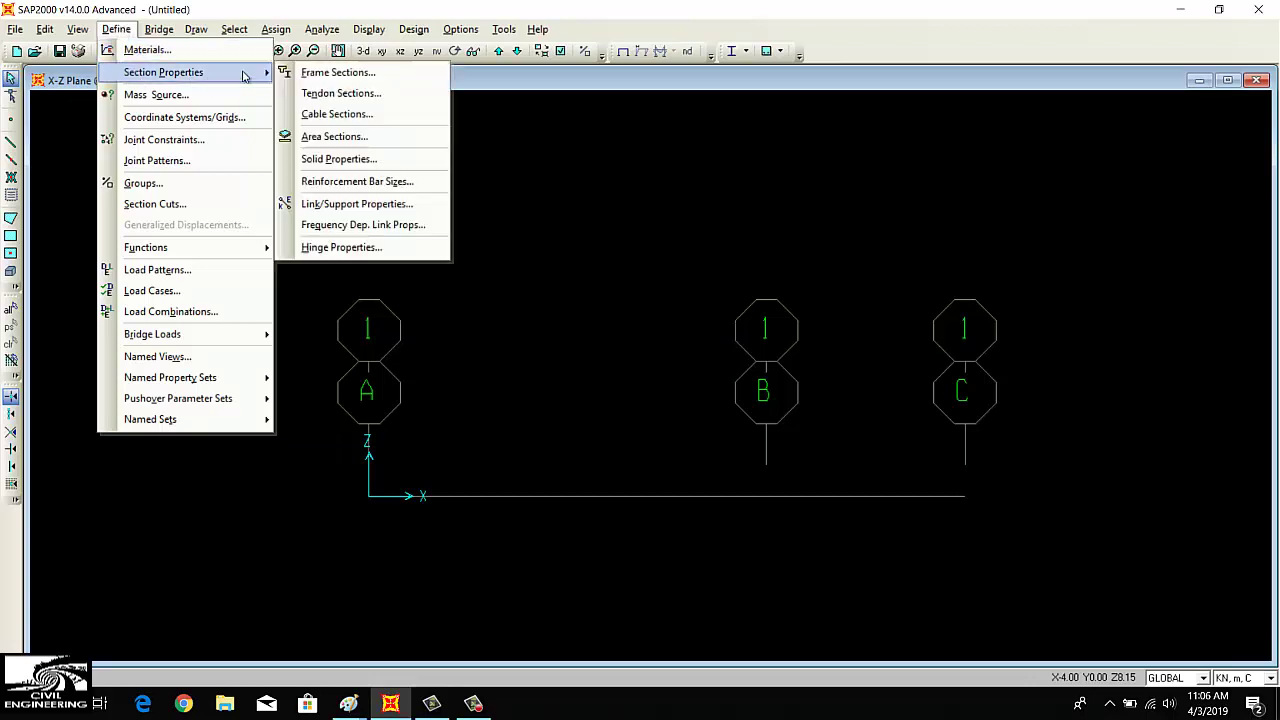
left_click(336, 74)
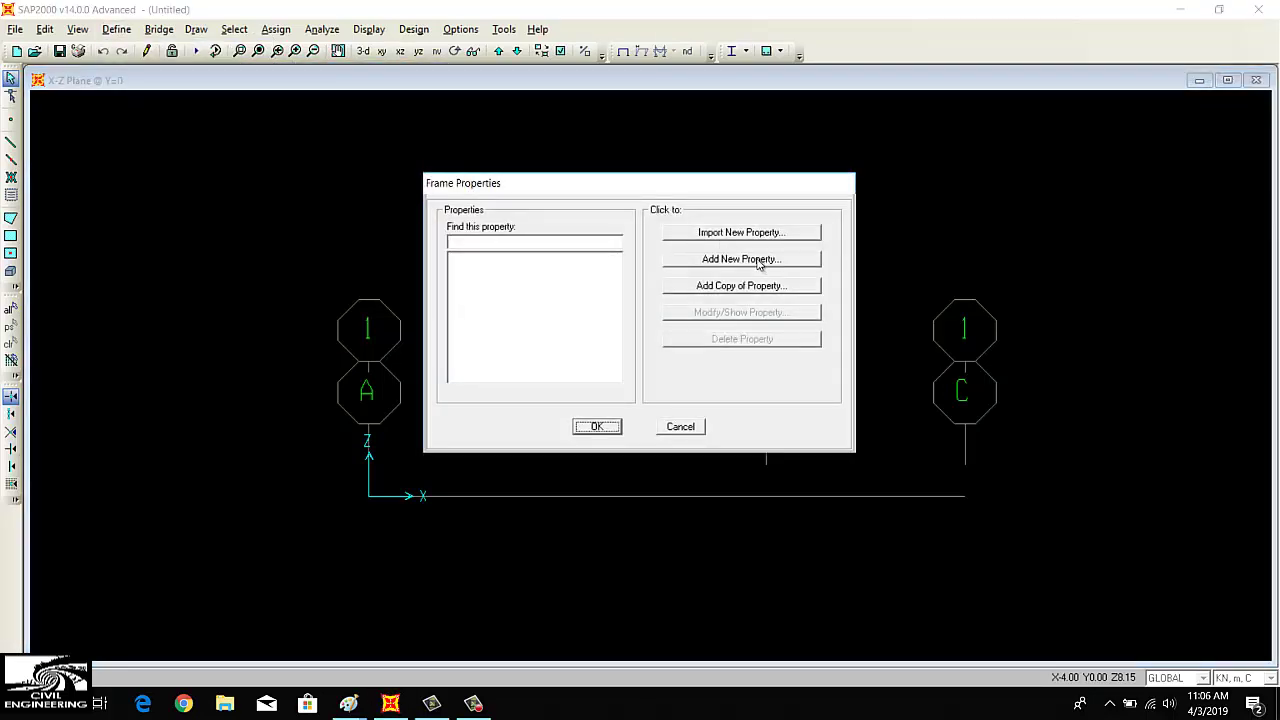
left_click(741, 259)
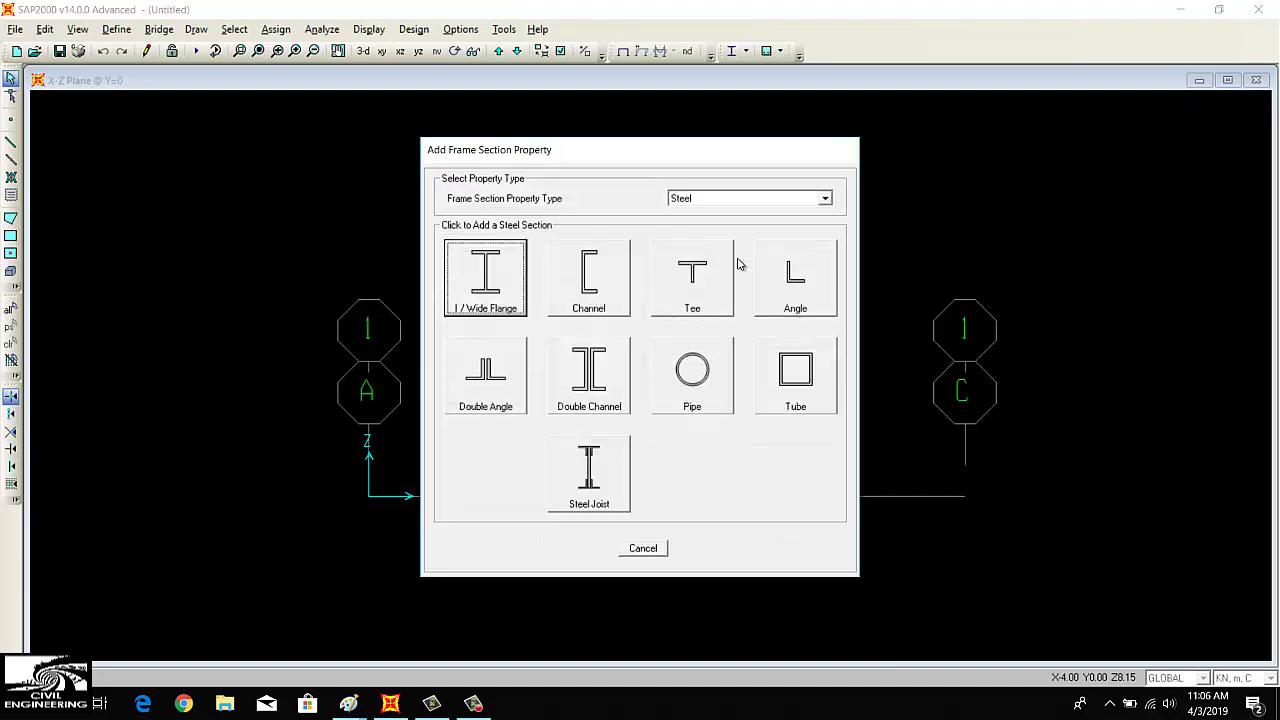
left_click(709, 201)
left_click(709, 225)
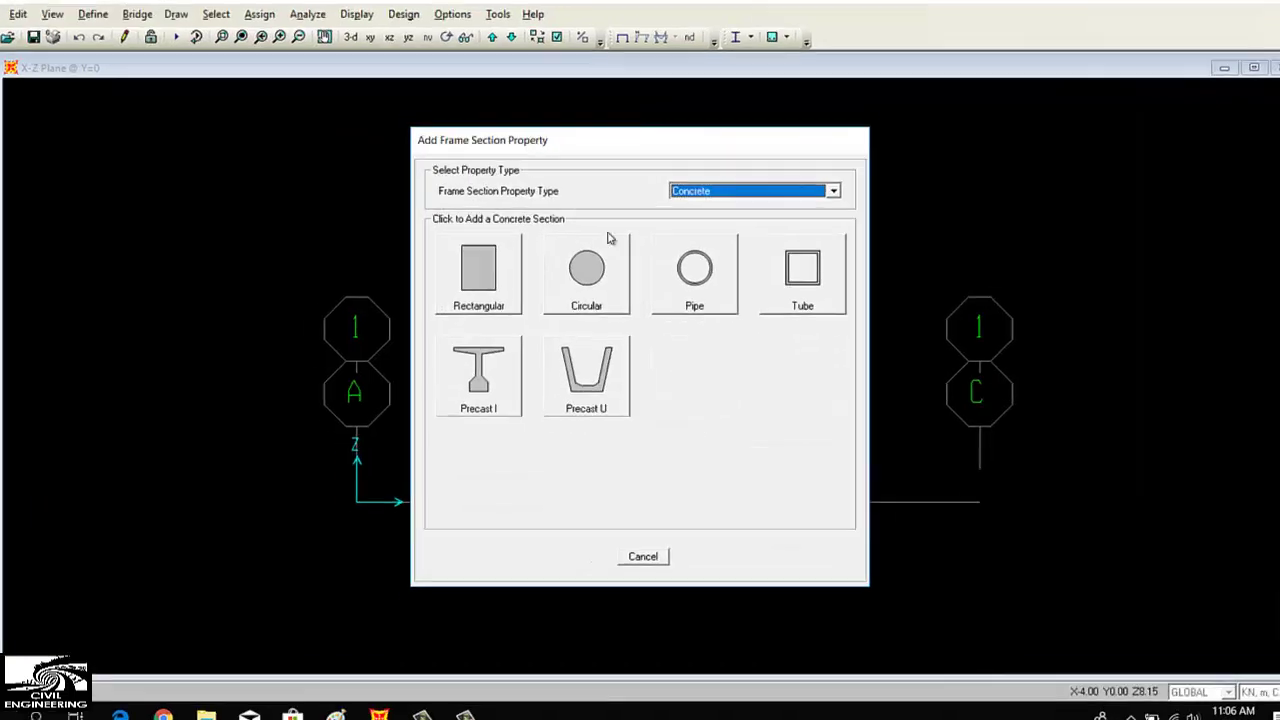
left_click(488, 264)
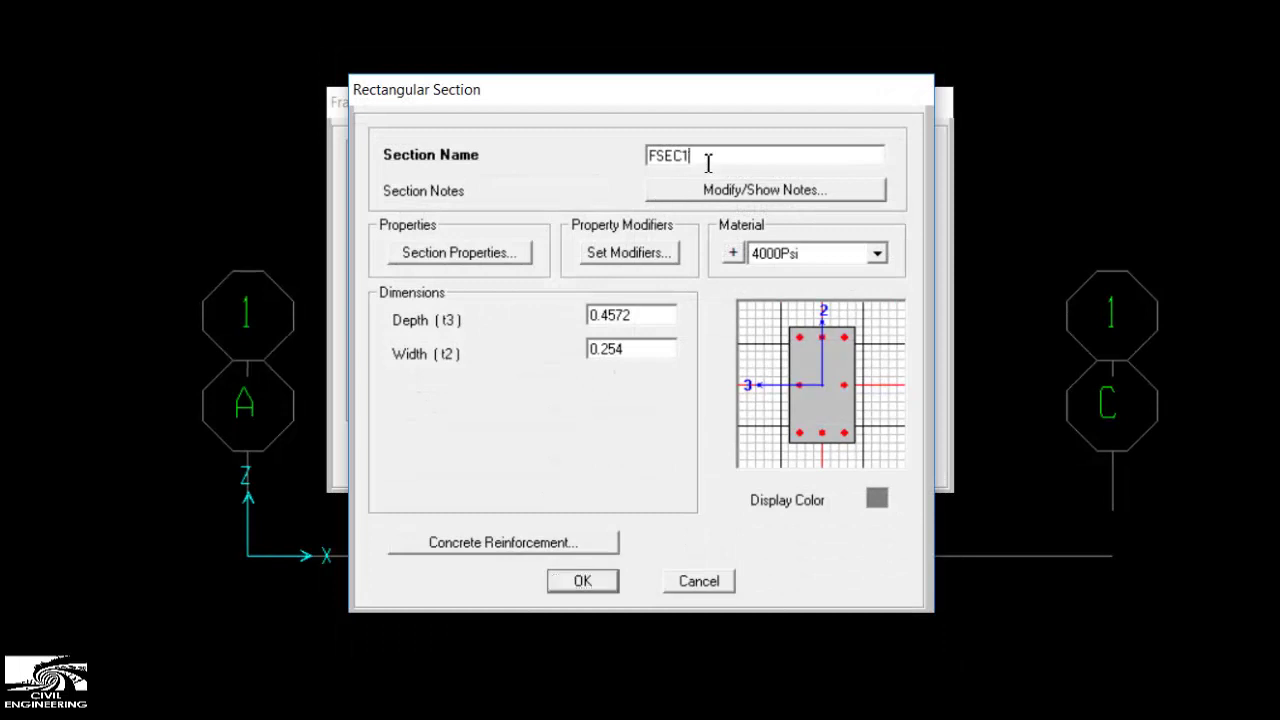
Name the rectangular section Propped Cantilever Beam and keep 4000Psi as its material
left_click_drag(708, 160, 648, 160)
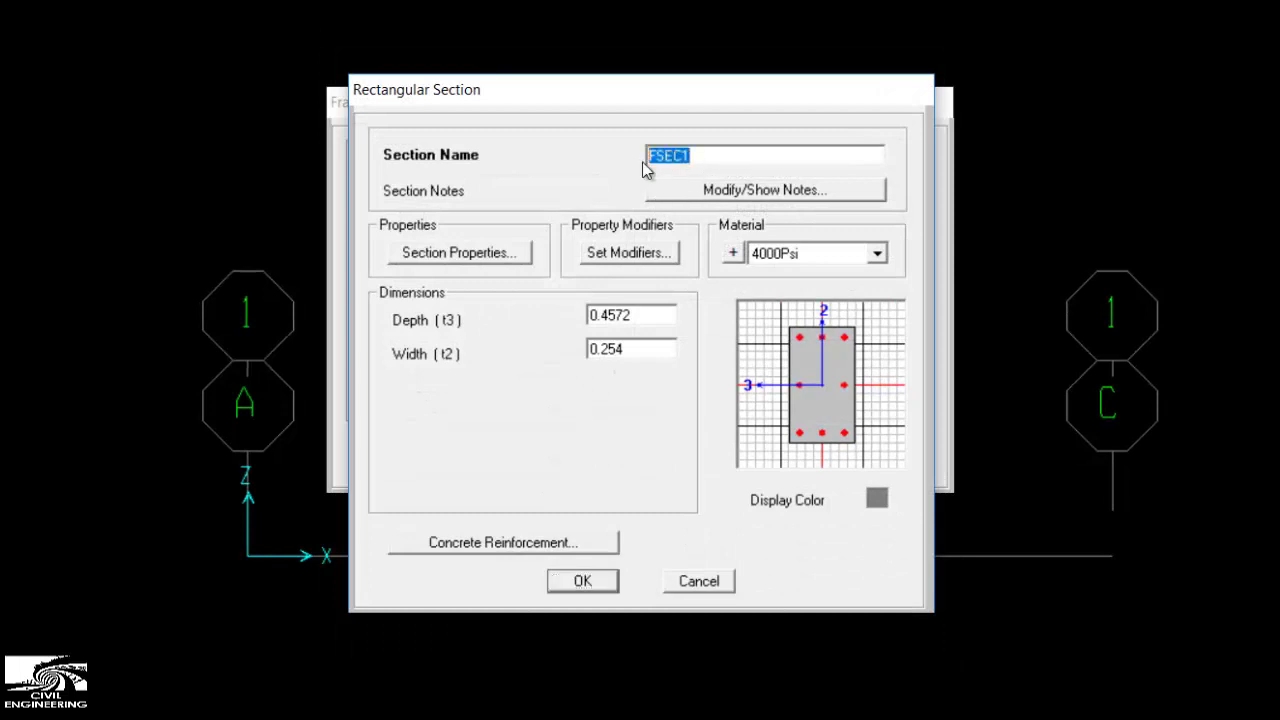
type("Fropped Can")
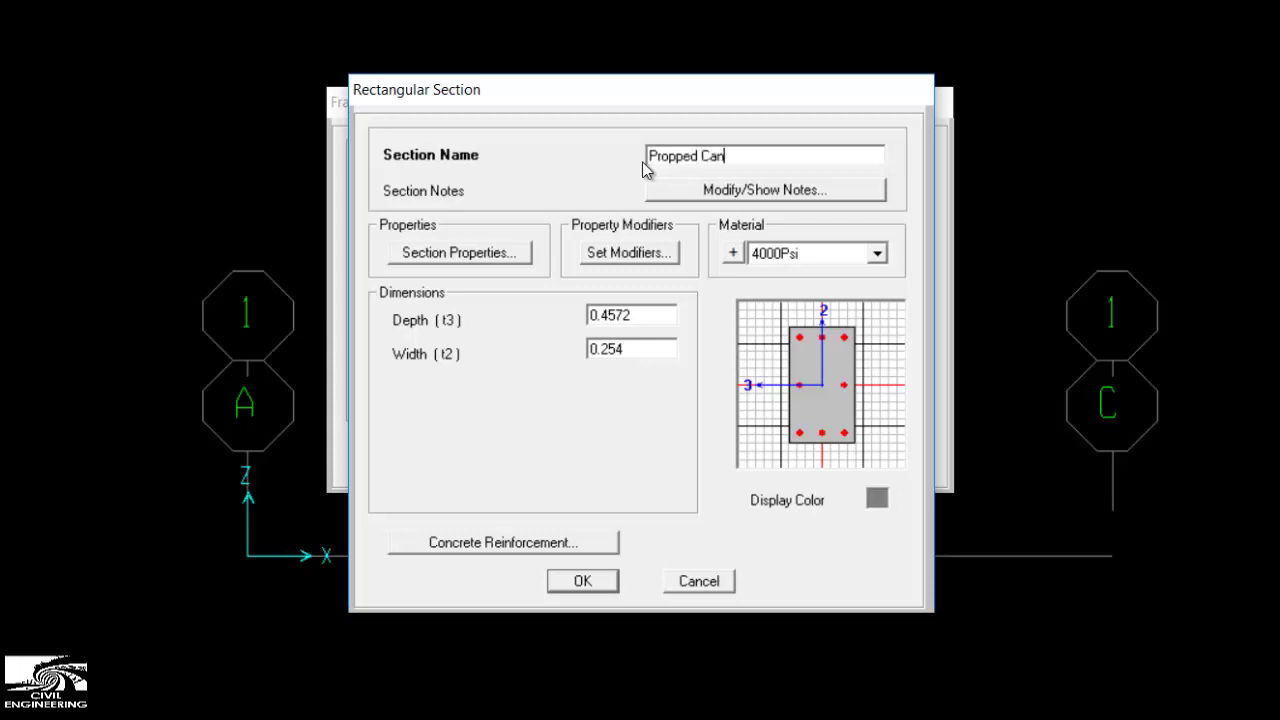
type("tilever Beam")
left_click(836, 255)
left_click(832, 252)
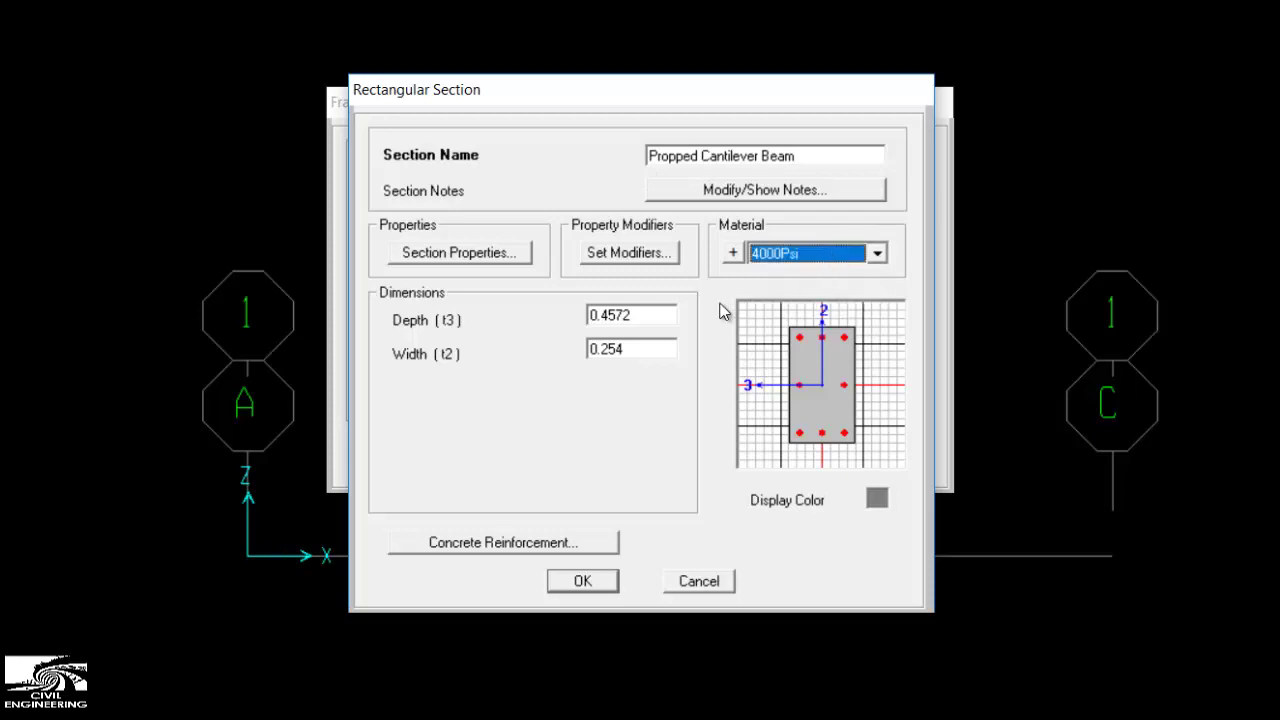
Set the section's depth to 0.5 m and its width to 0.3 m
double_click(644, 318)
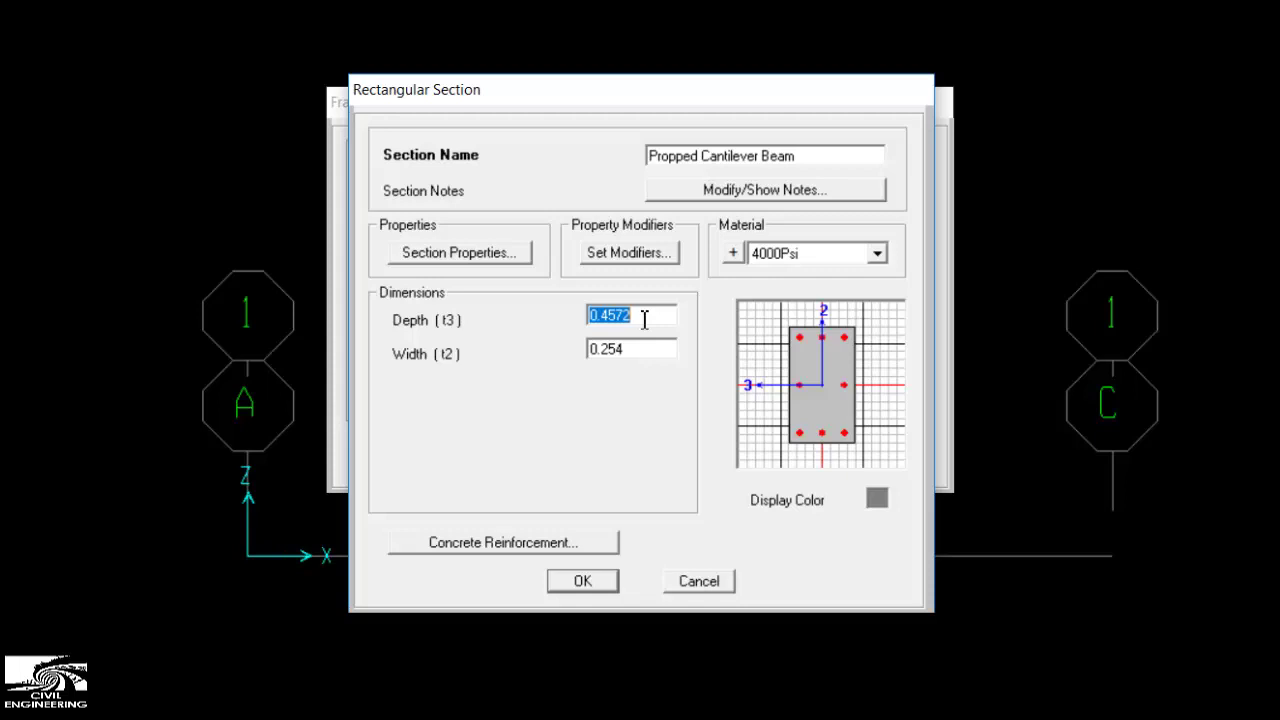
type("0.5")
double_click(641, 345)
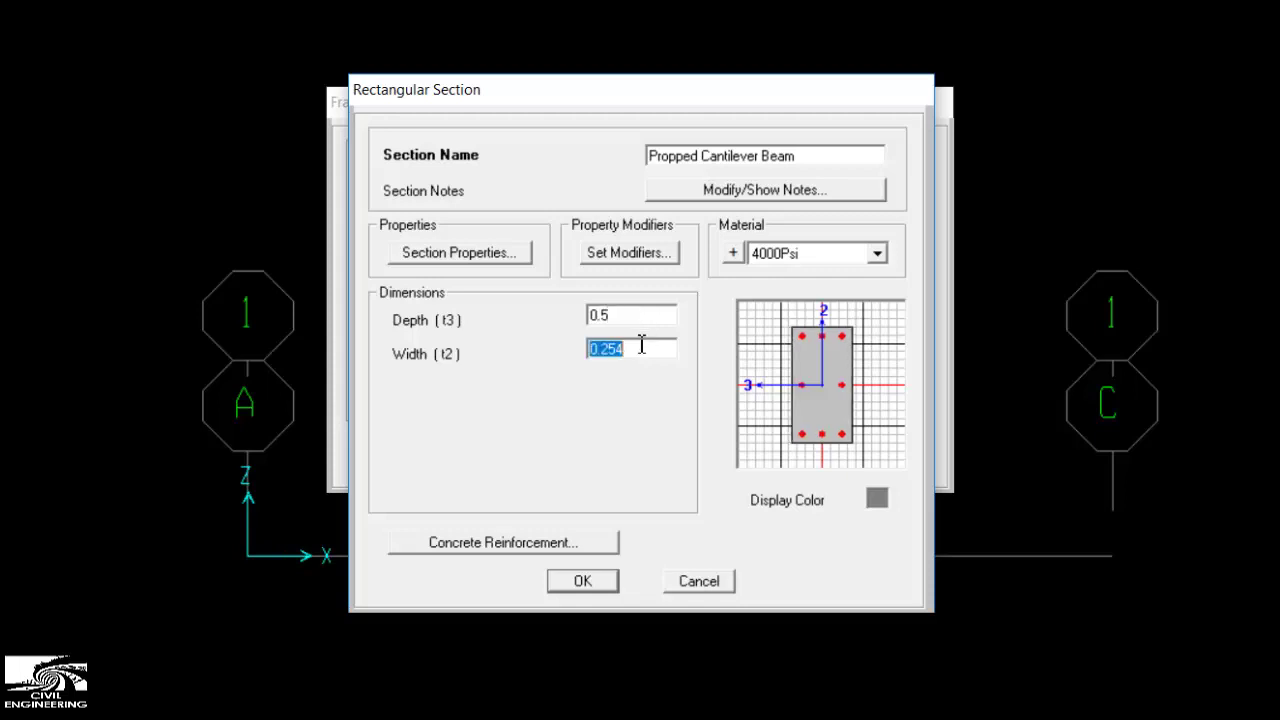
type("0.3")
Keep A615Gr60 for the section's longitudinal bars and set the reinforcement design type to Beam (M3 Design Only)
left_click(545, 542)
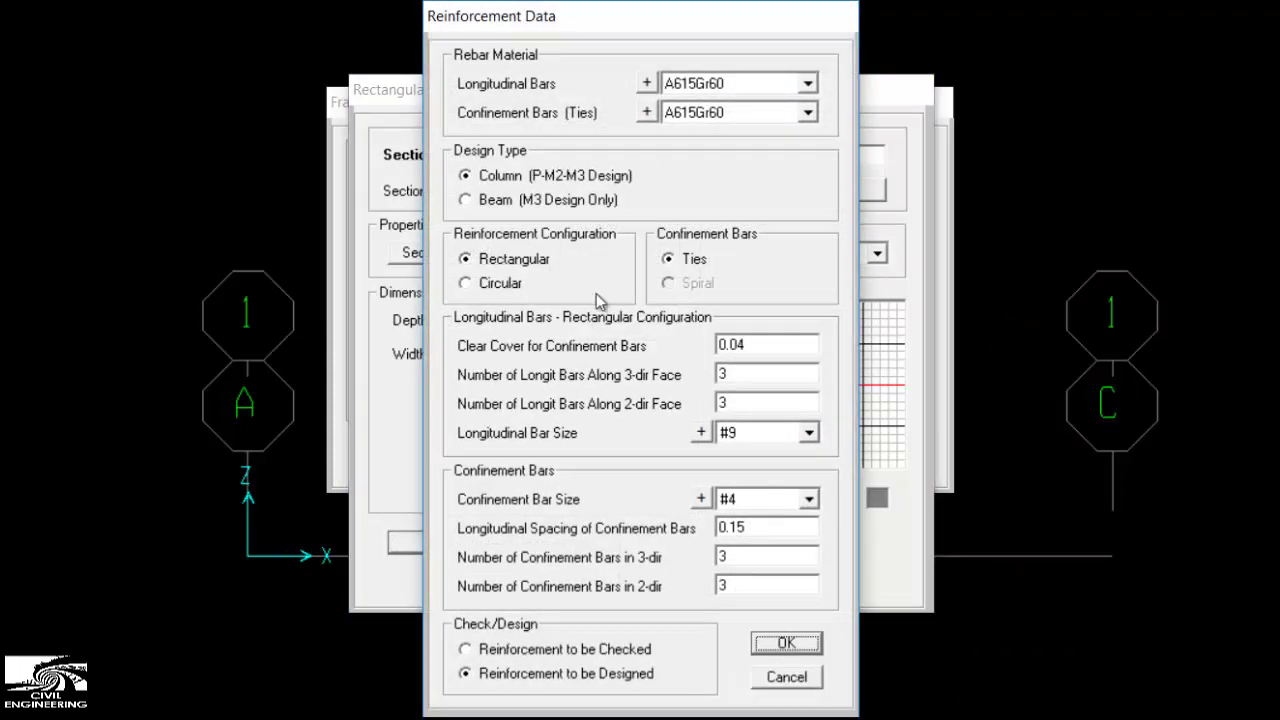
left_click(741, 82)
left_click(741, 82)
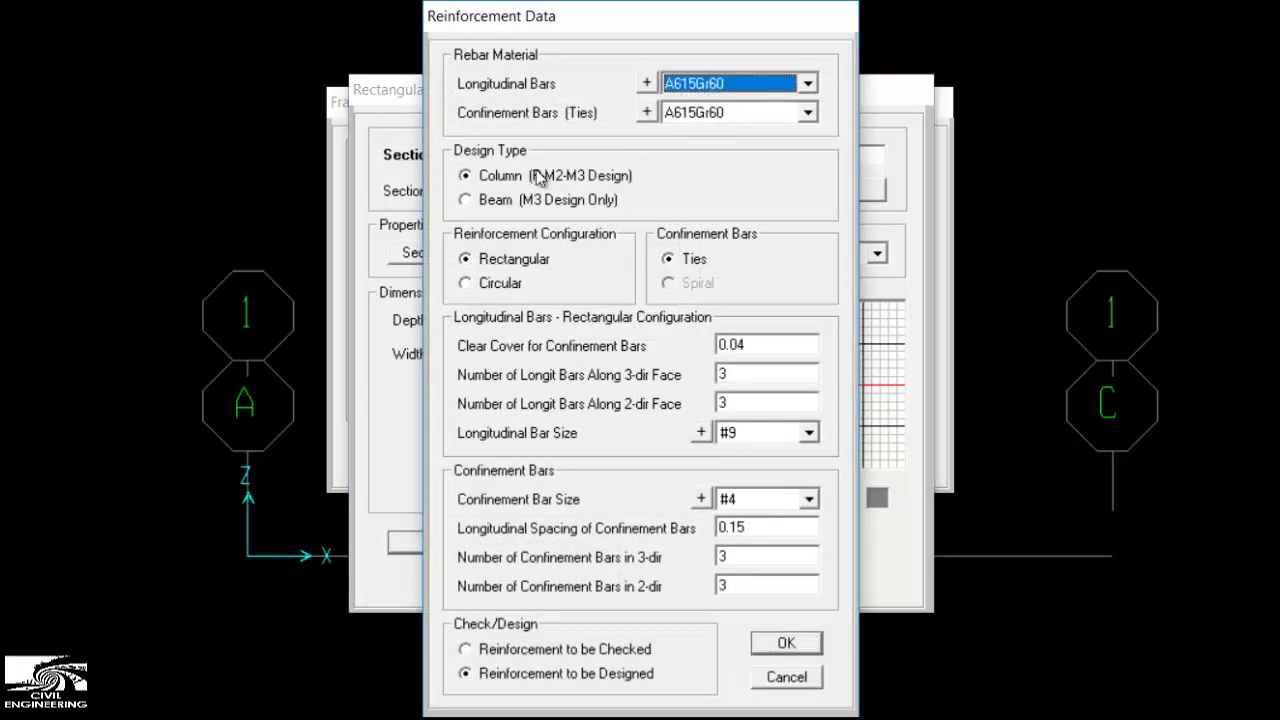
left_click(466, 201)
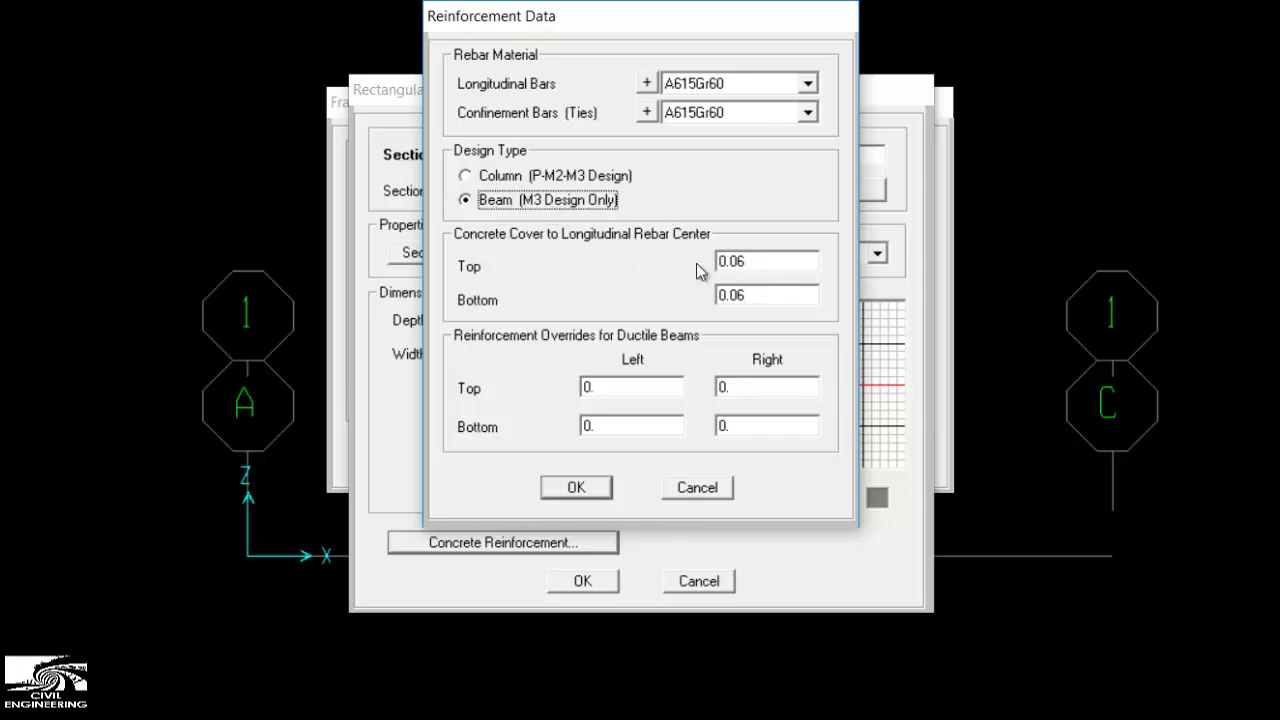
Set the top and bottom concrete cover to 0.04 m and save the new frame section
double_click(761, 262)
type("0.0")
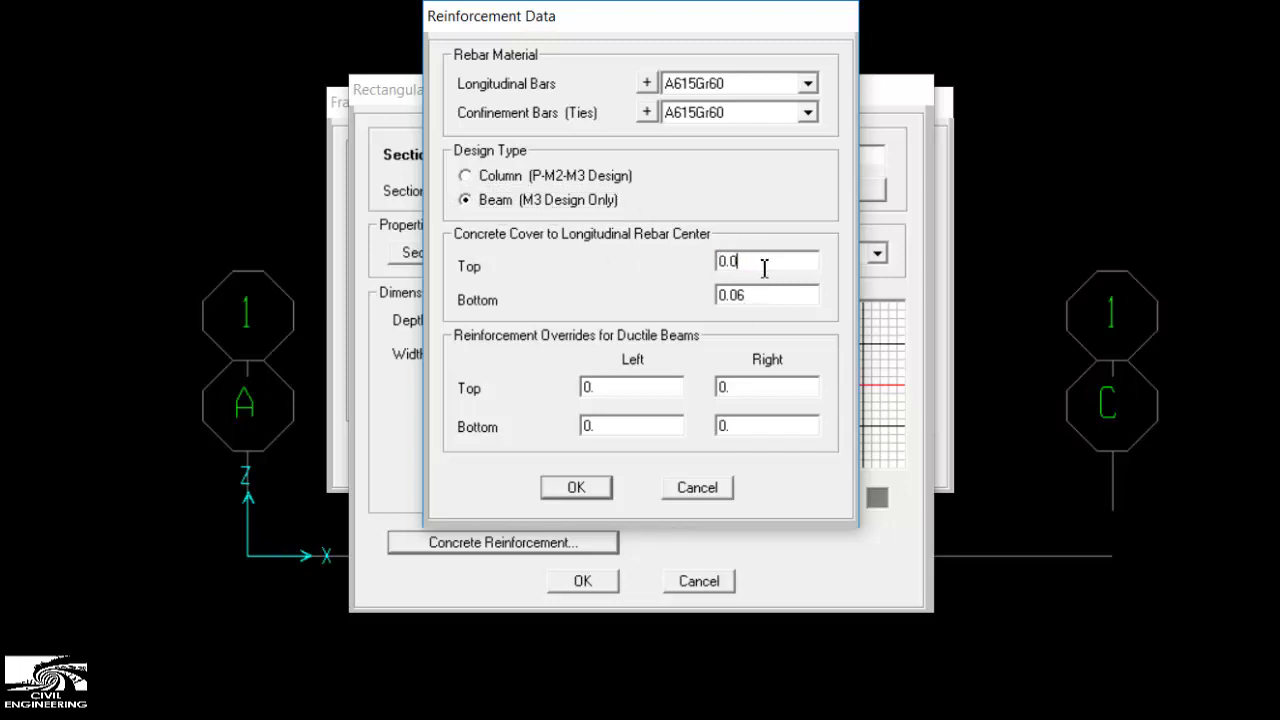
type("4")
double_click(769, 296)
left_click(765, 301)
type("4")
left_click(584, 490)
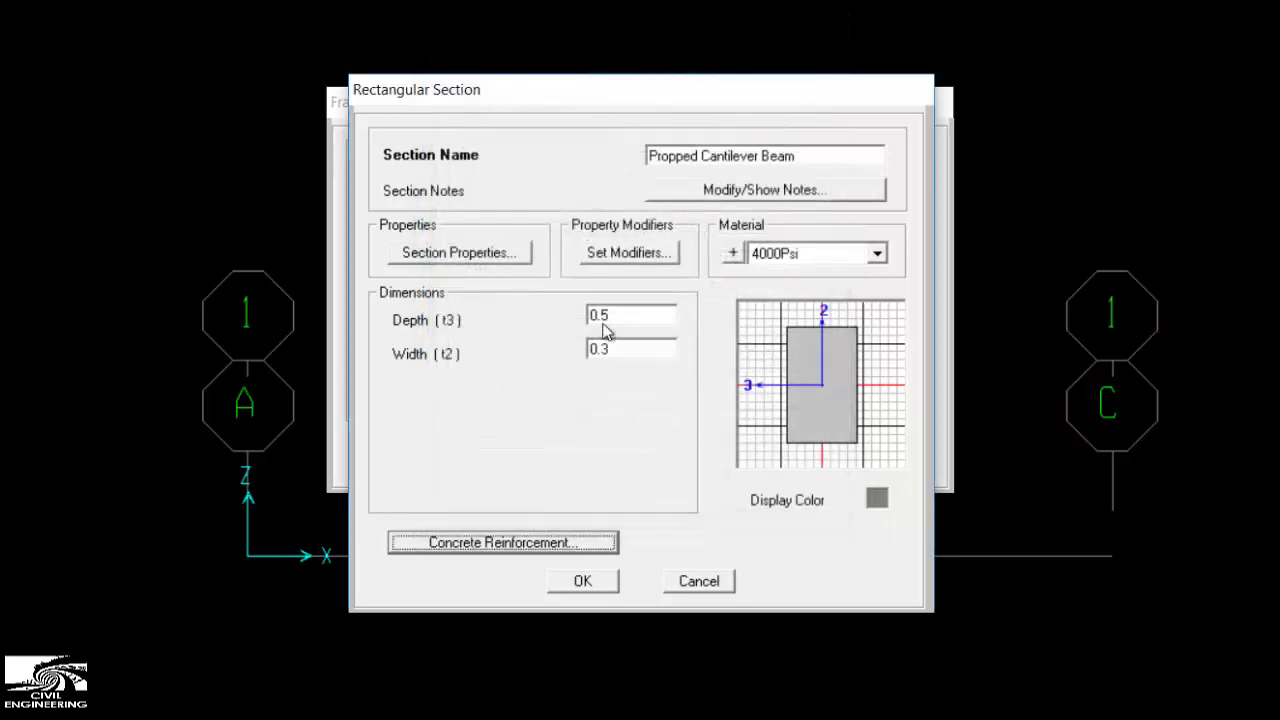
left_click(607, 580)
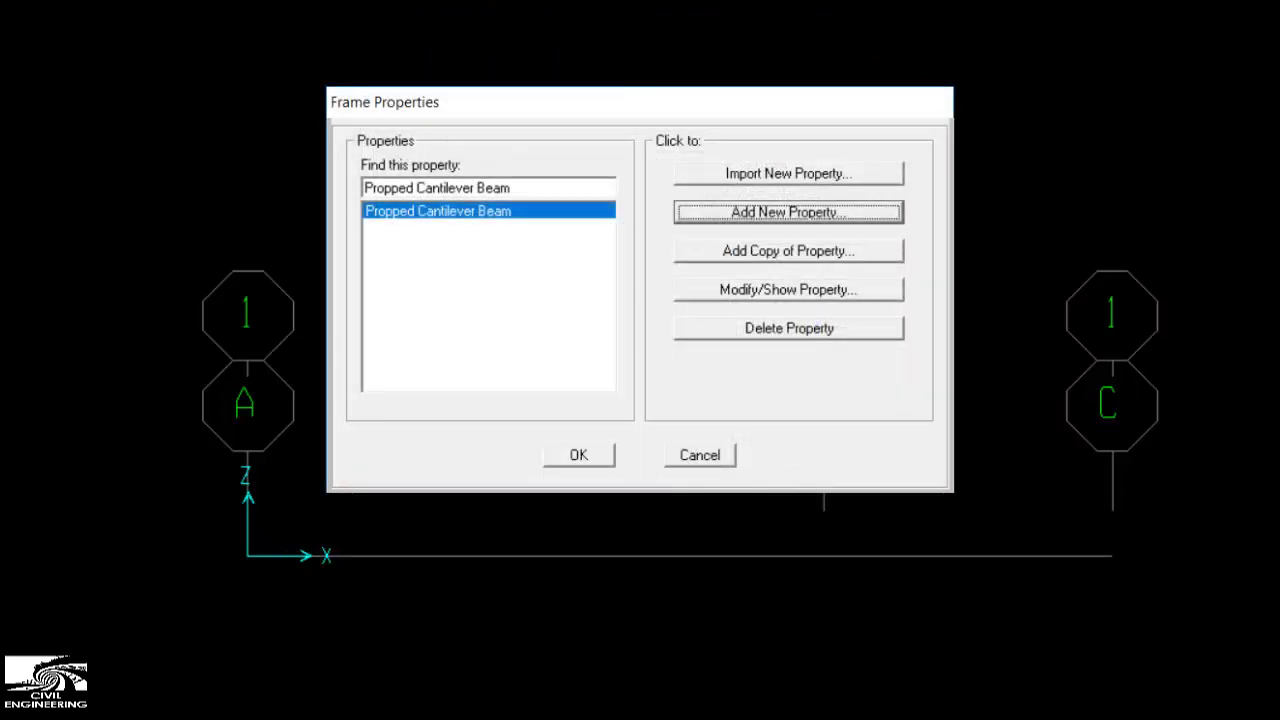
left_click(578, 455)
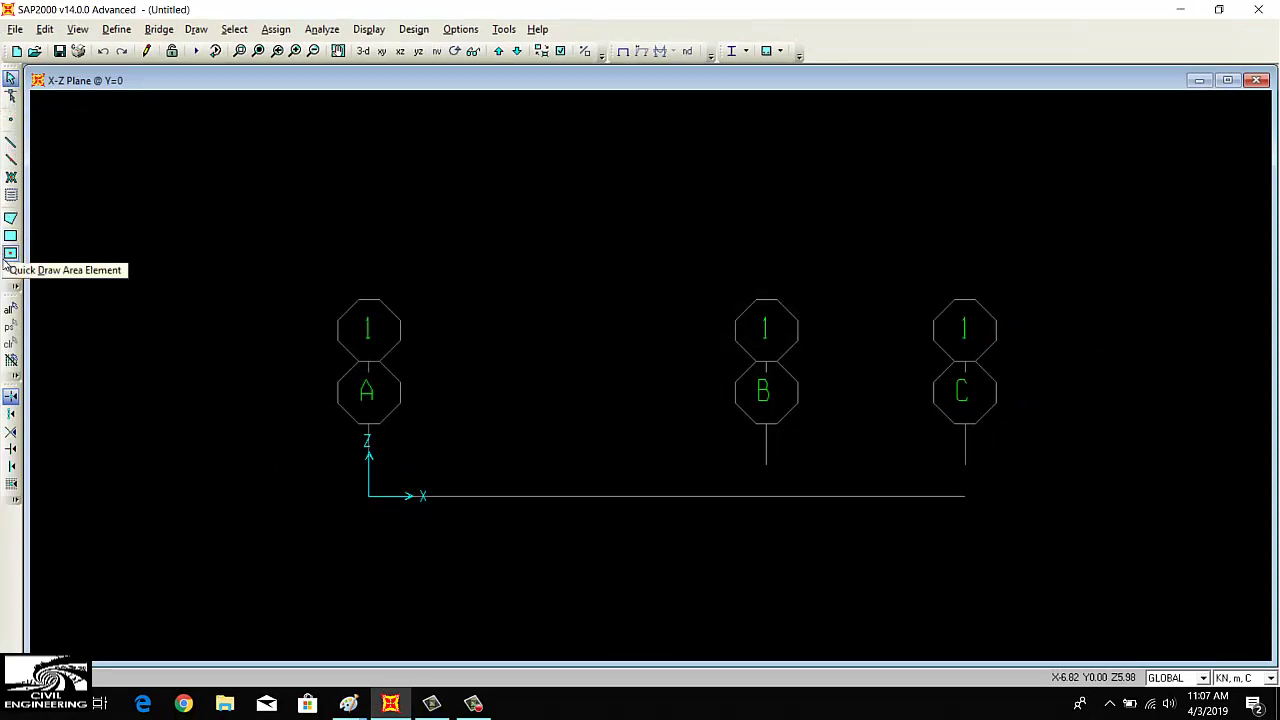
Quick-draw straight frame elements with the Propped Cantilever Beam section along the X axis between grids A and B and between B and C
left_click(11, 163)
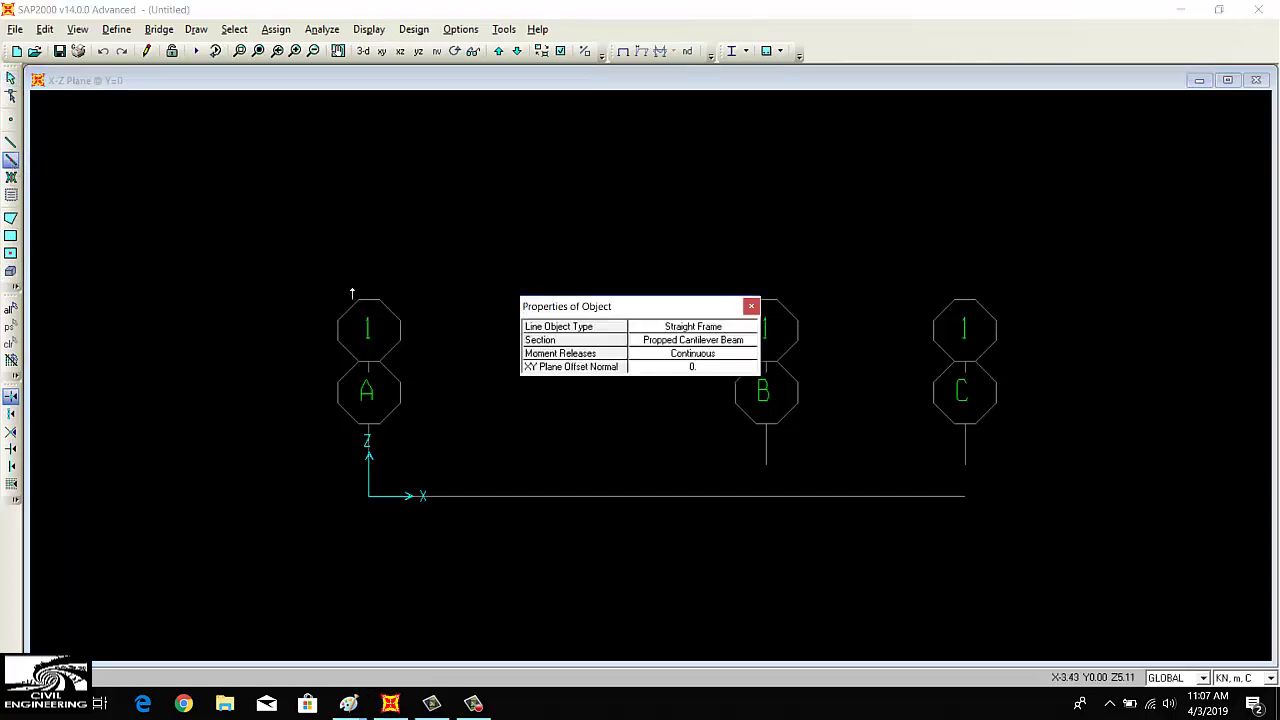
left_click(676, 340)
left_click(676, 340)
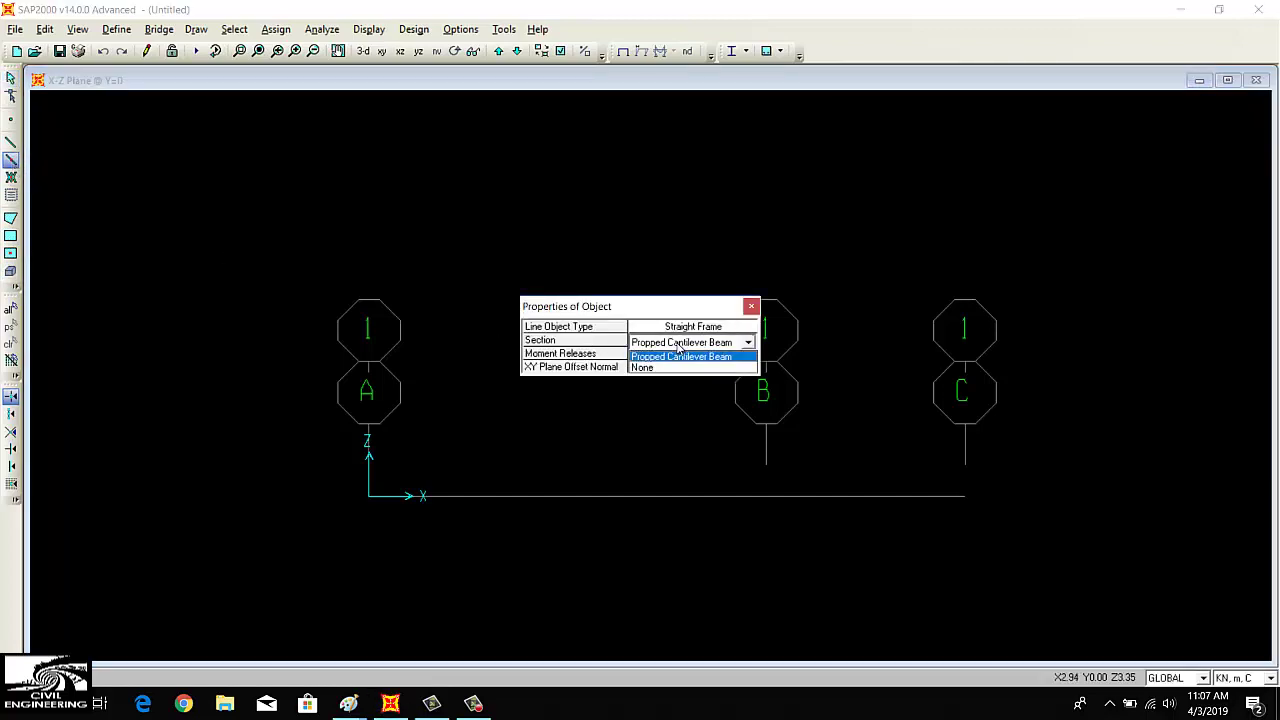
left_click(680, 354)
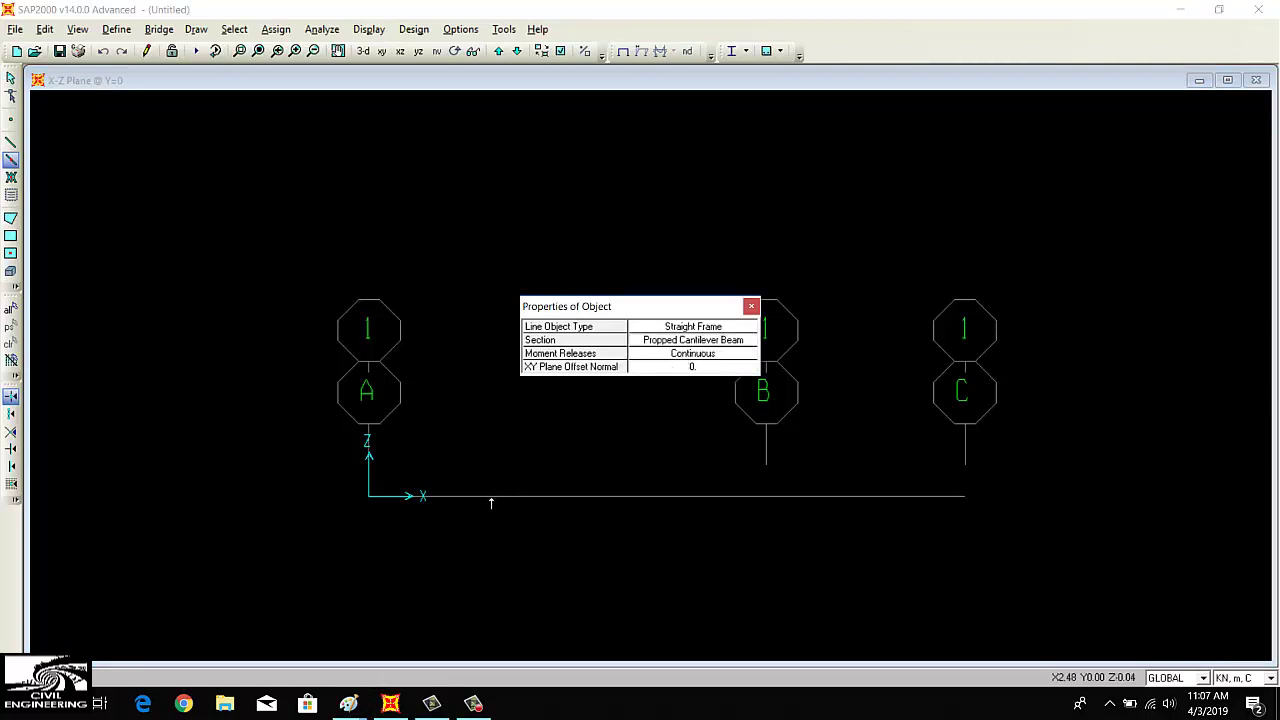
left_click(493, 497)
left_click(849, 498)
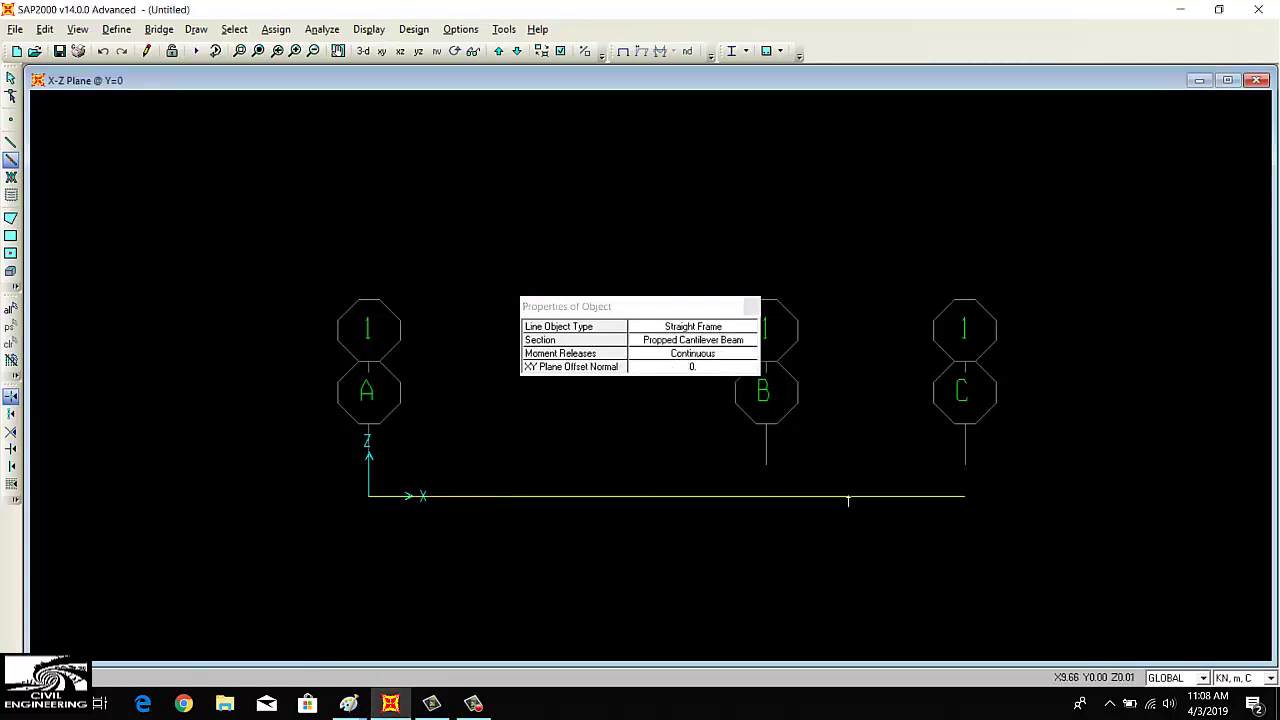
key("Escape")
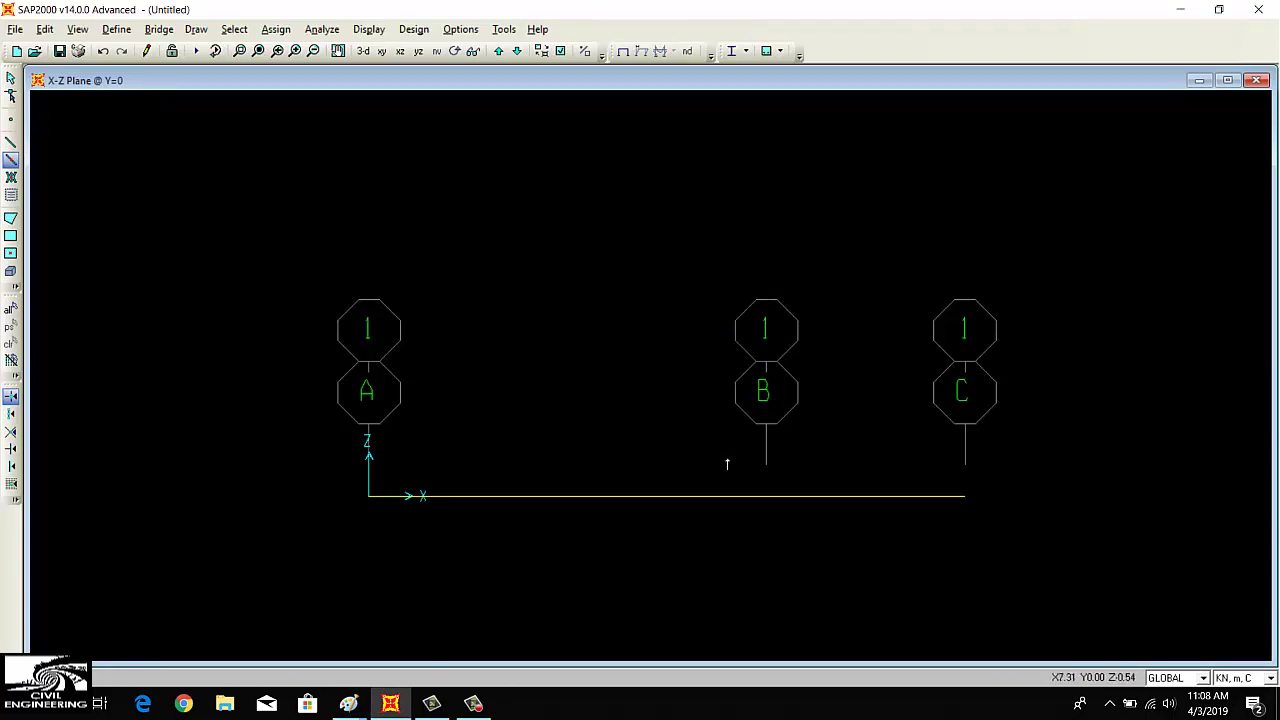
left_click(11, 82)
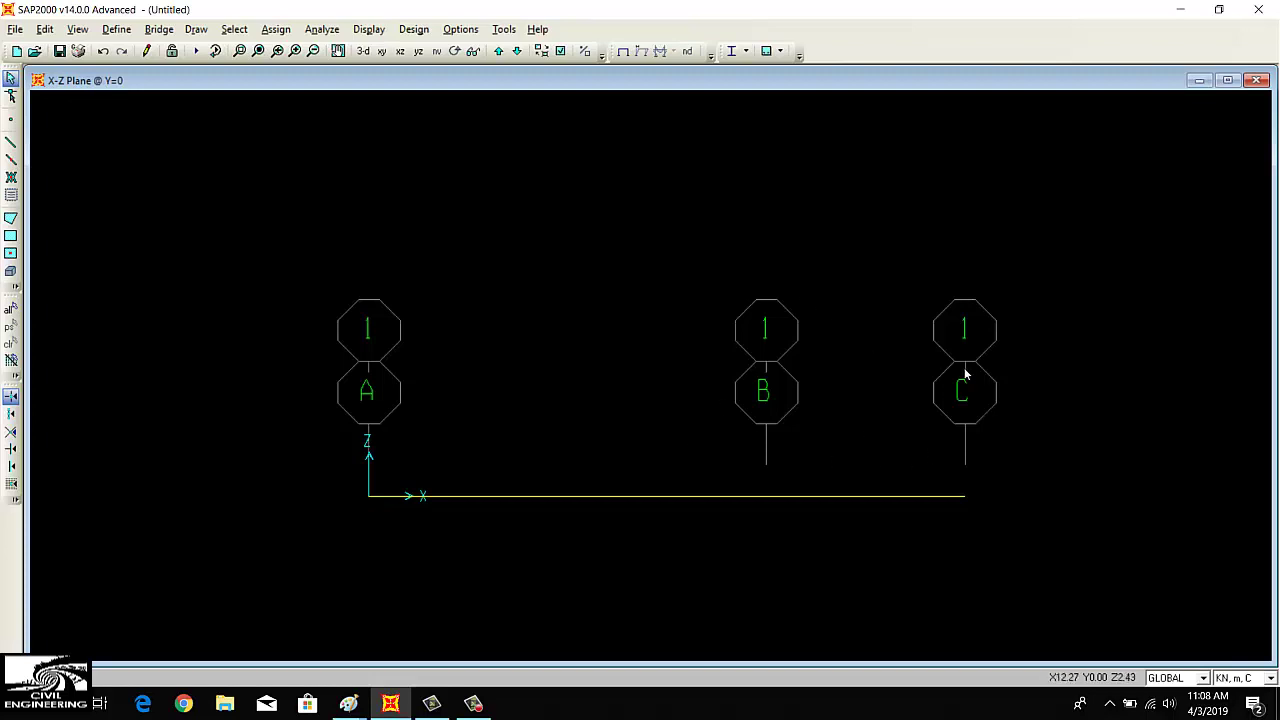
Hide all grid lines of the GLOBAL grid system
double_click(667, 497)
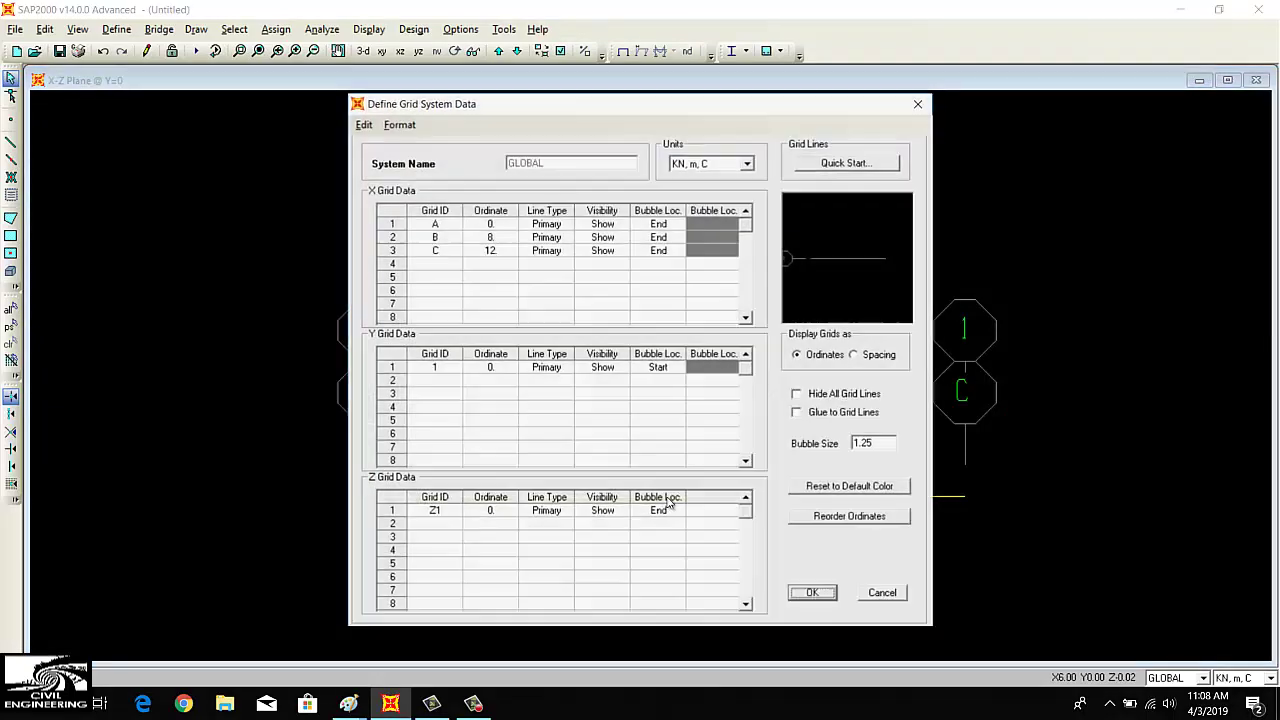
left_click(824, 398)
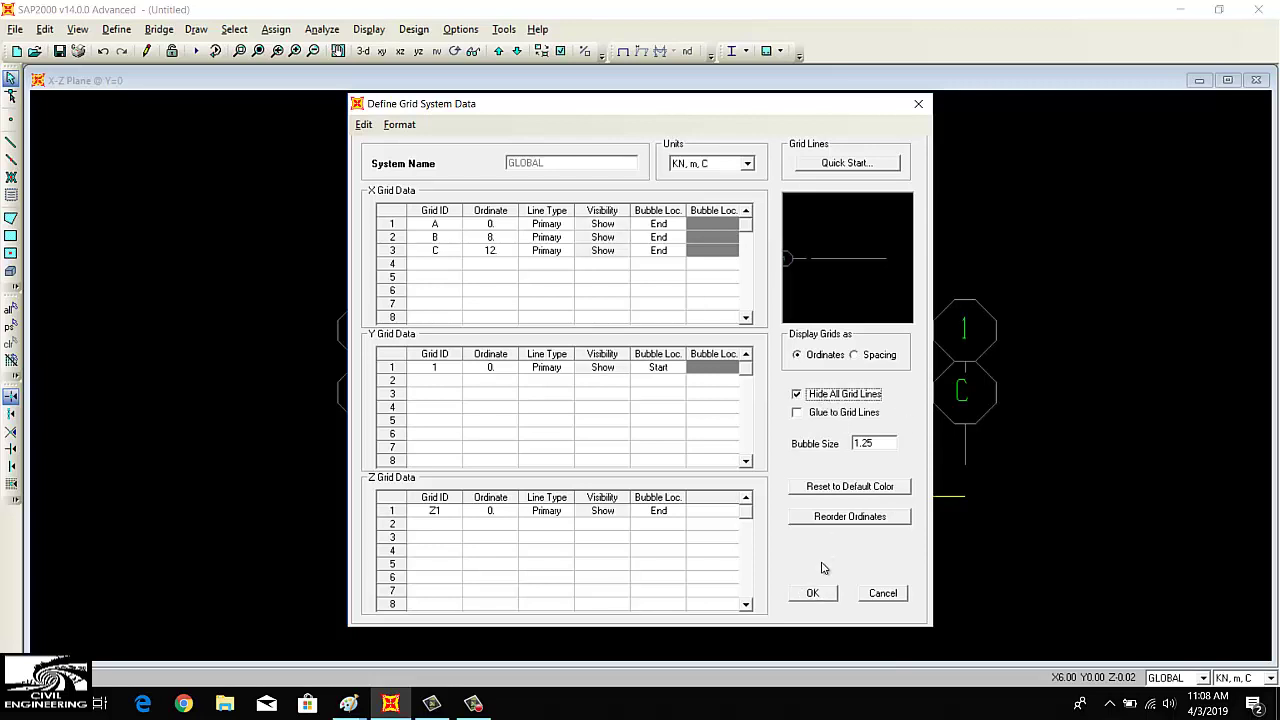
left_click(813, 593)
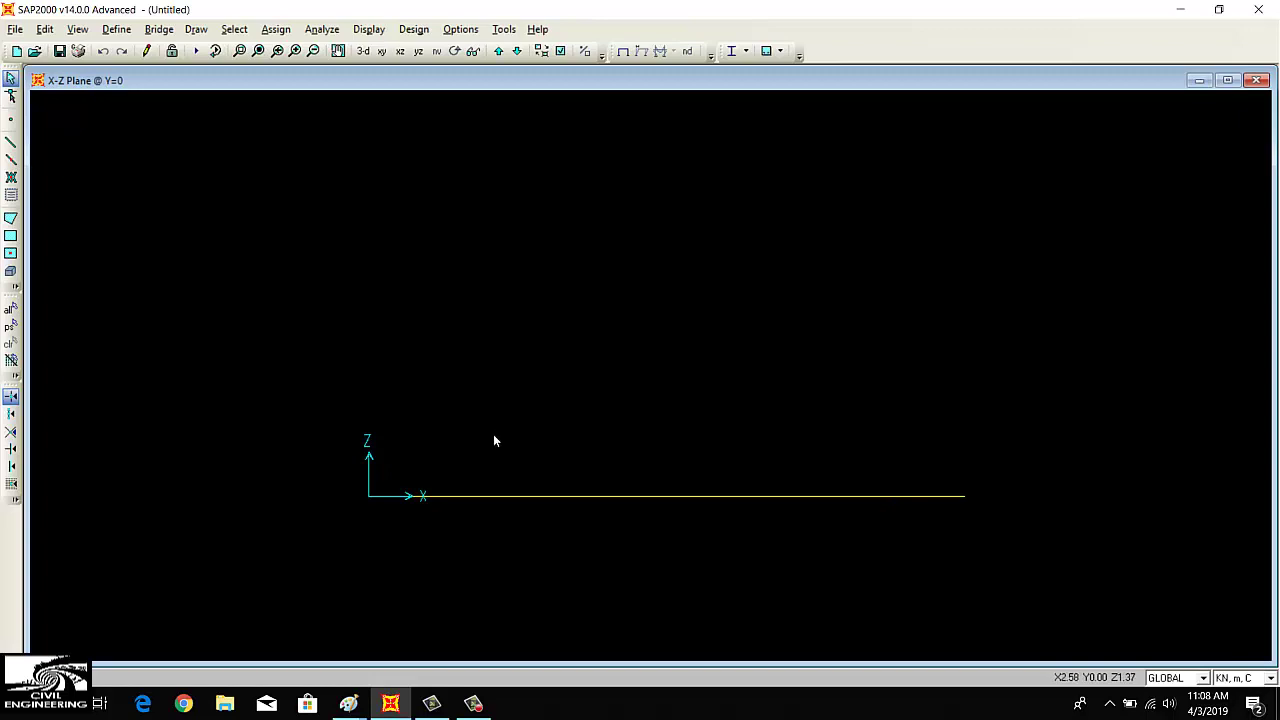
Check the beam sketch and assign a fixed support, restraining all translations and rotations, to the joint at the origin
left_click_drag(388, 455, 351, 518)
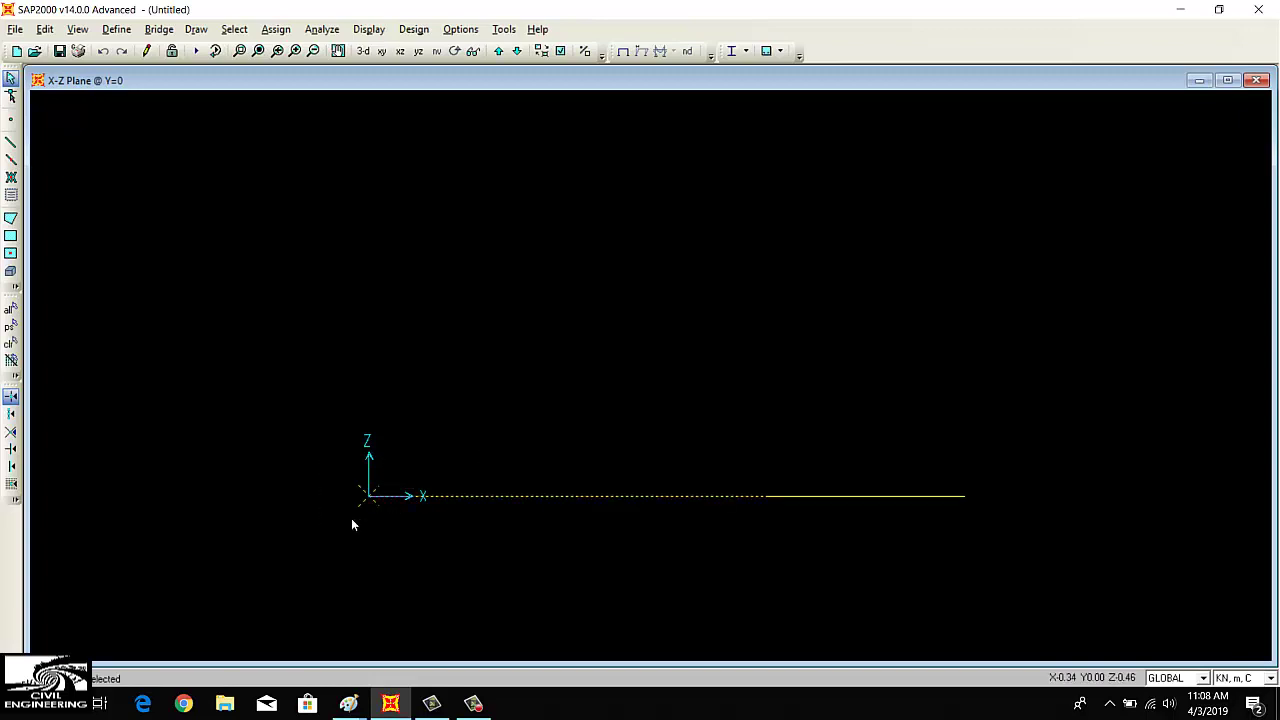
left_click(276, 29)
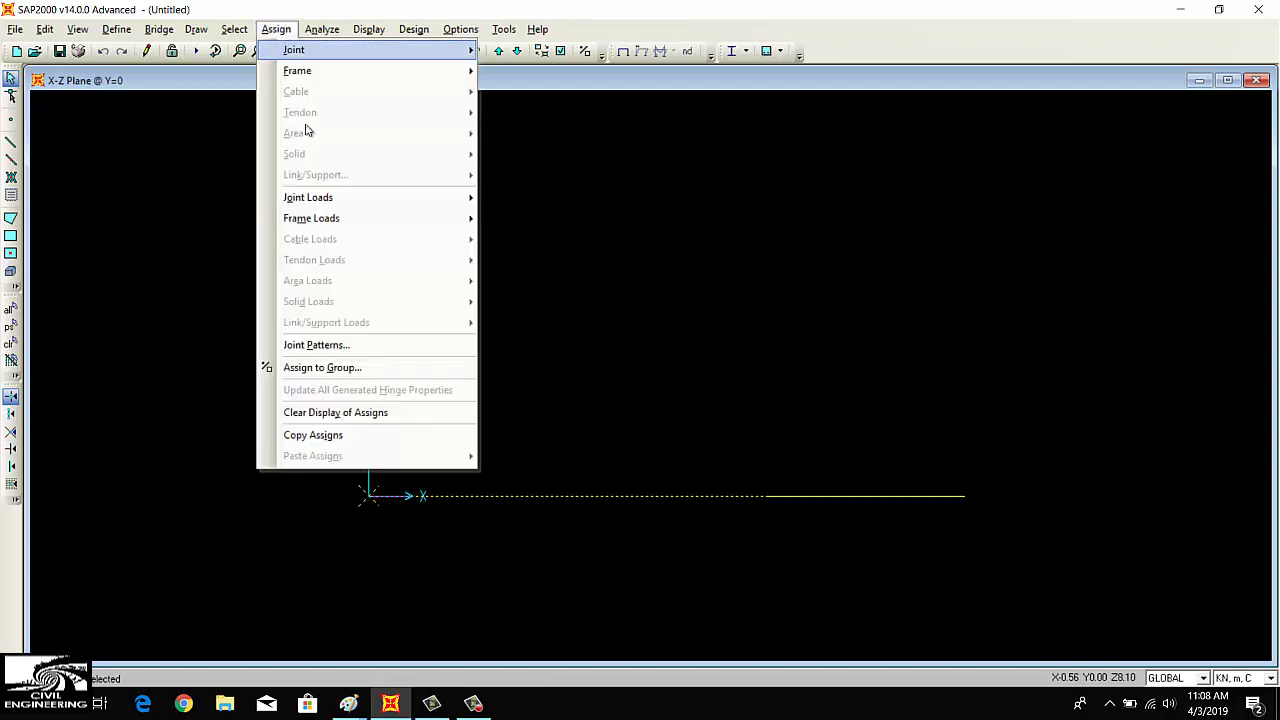
mouse_move(410, 52)
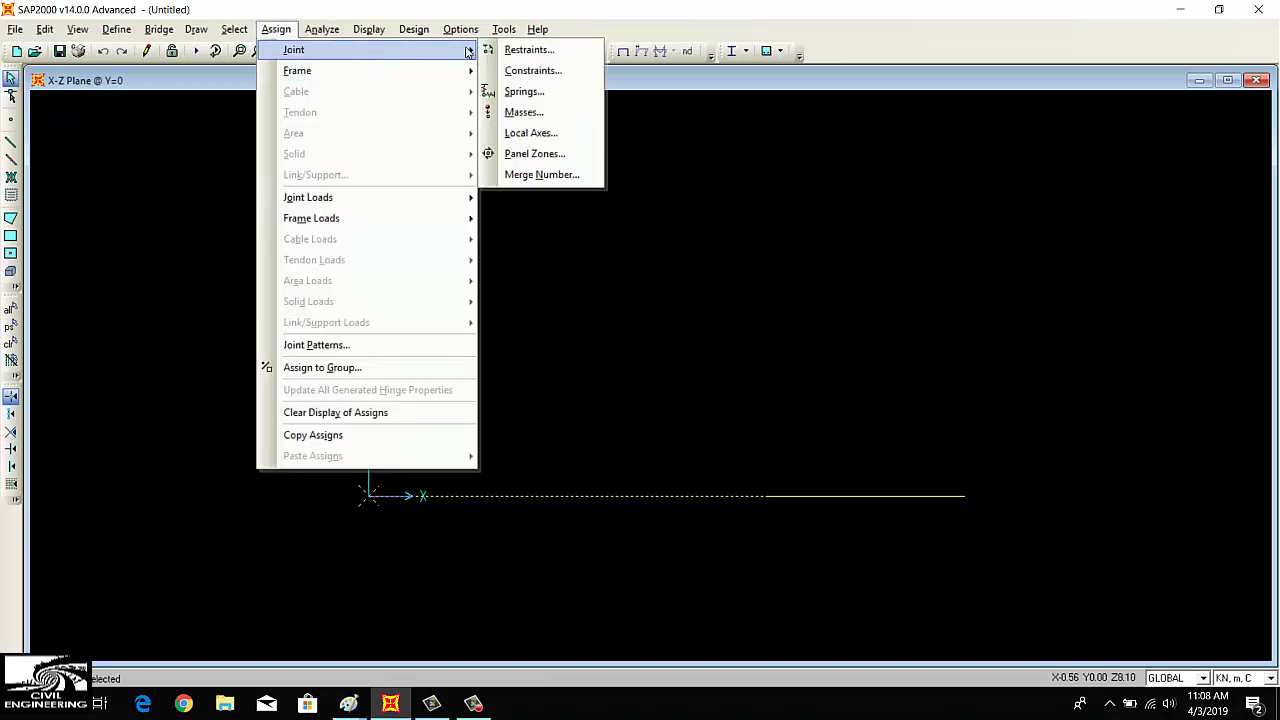
left_click(511, 51)
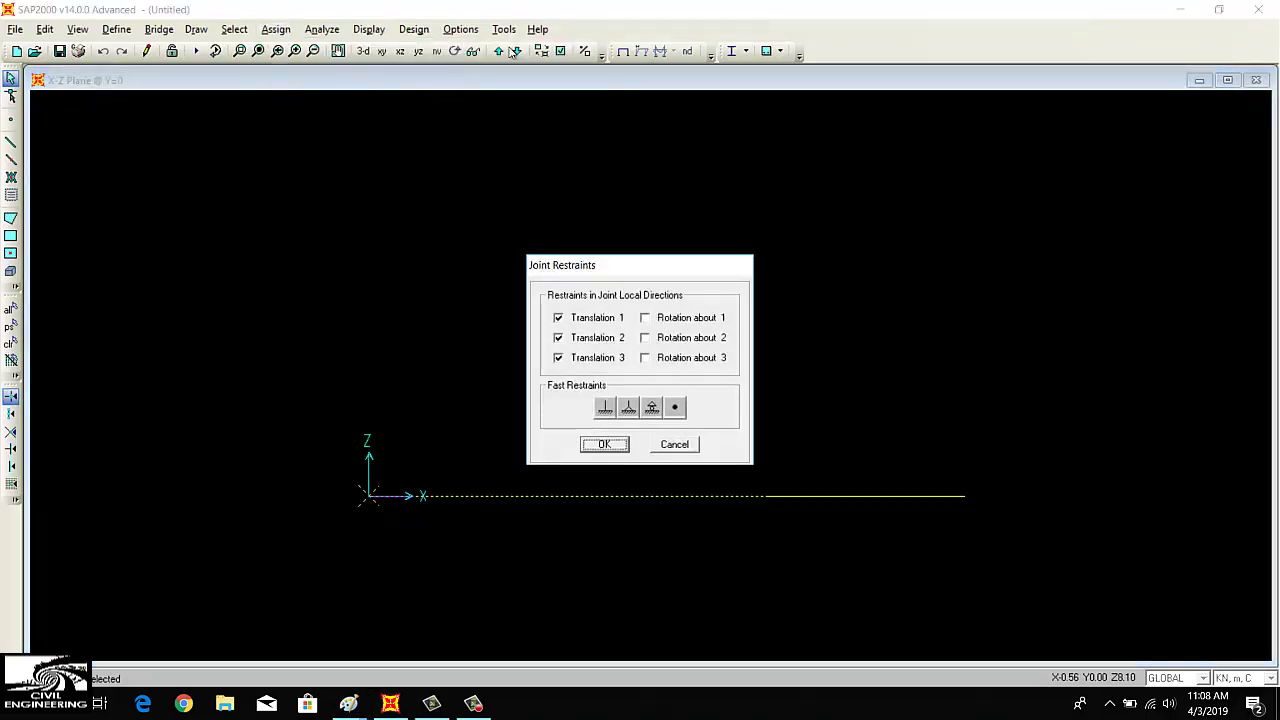
key("alt+Tab")
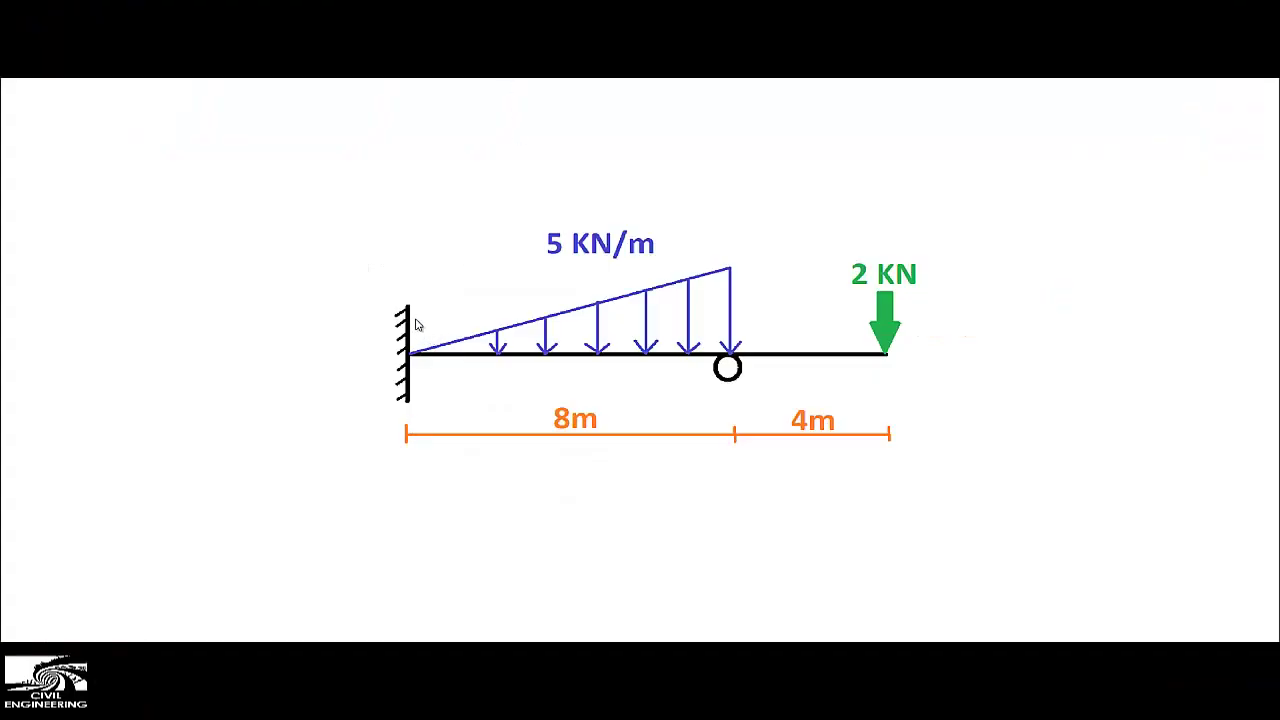
key("alt+Tab")
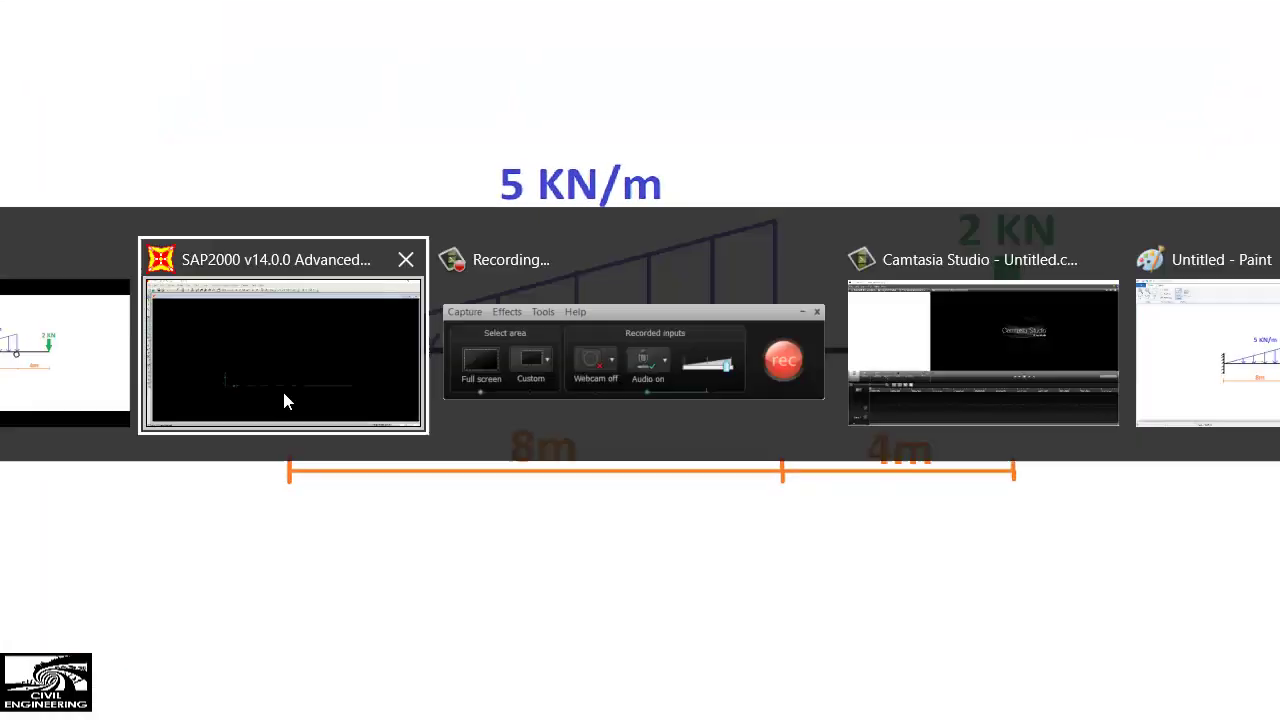
left_click(284, 400)
left_click(589, 433)
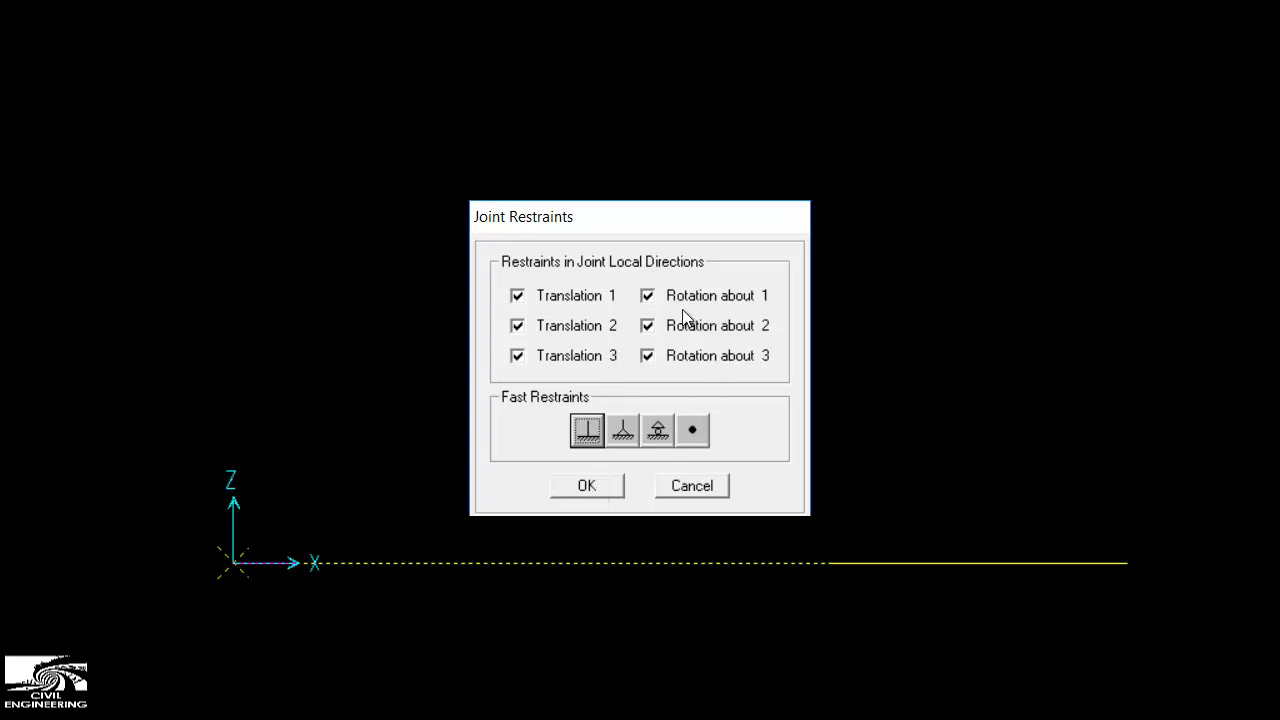
left_click(587, 485)
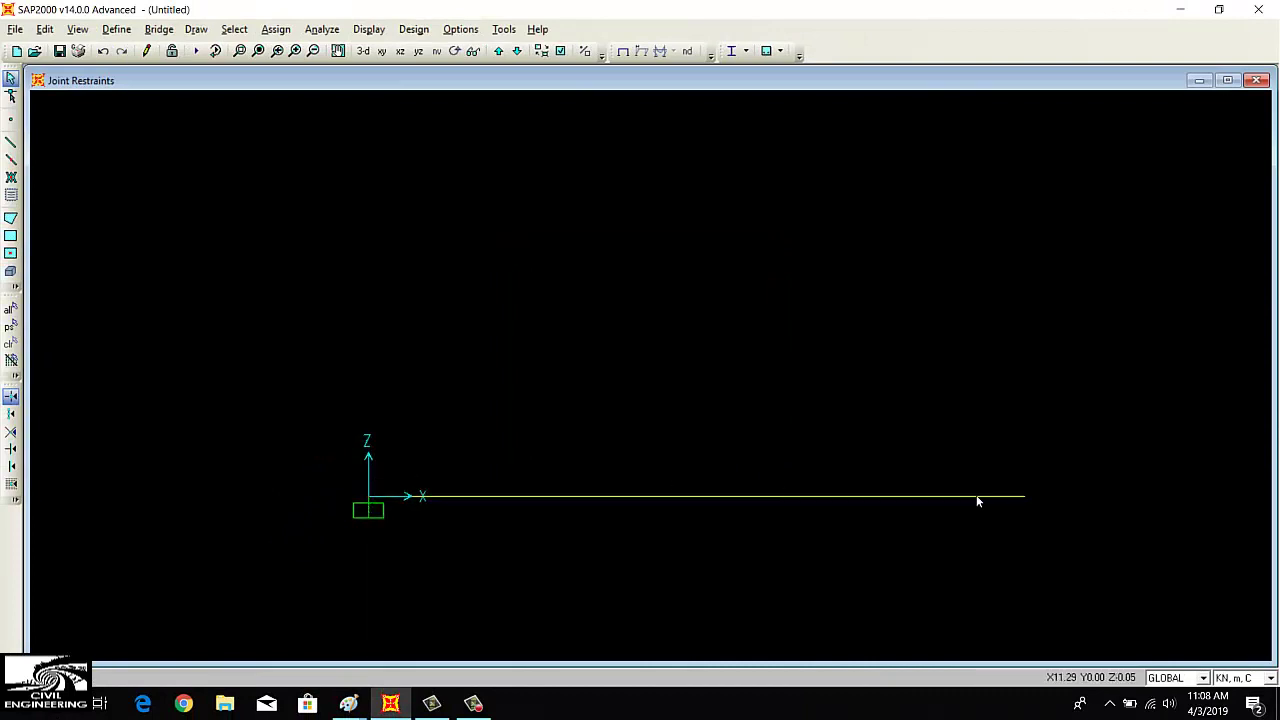
left_click(977, 497)
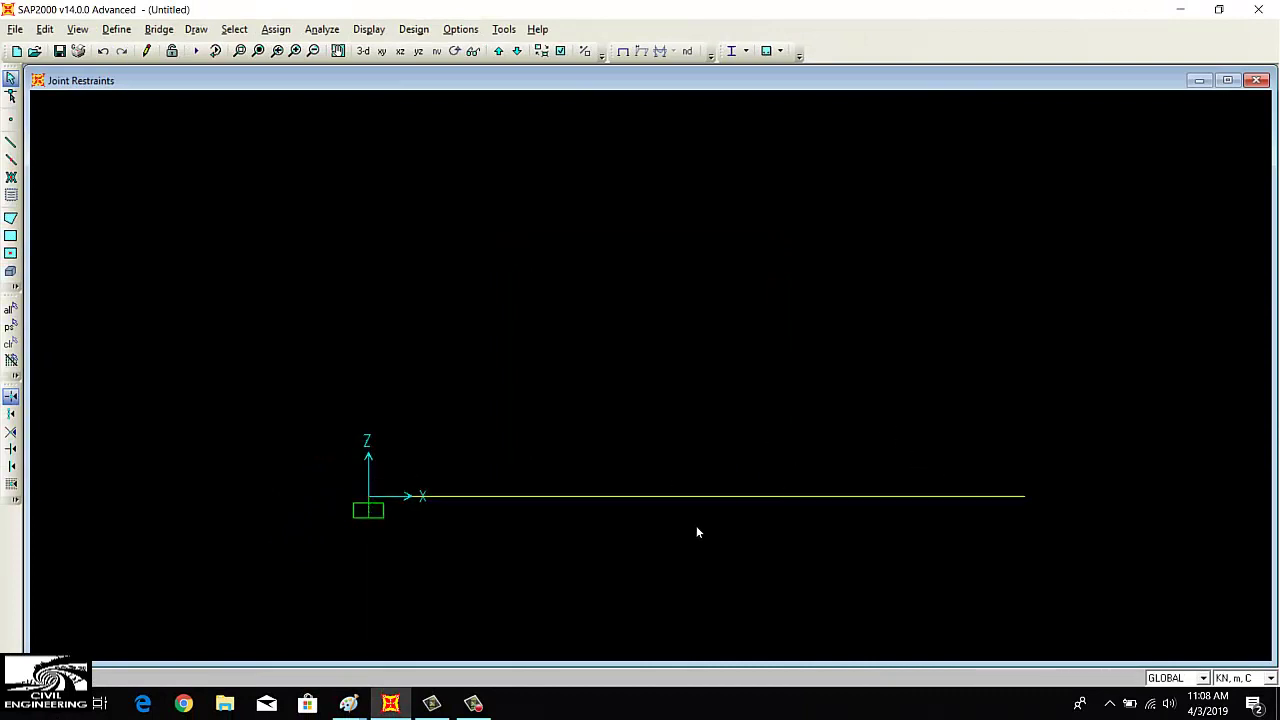
left_click(812, 514)
double_click(808, 500)
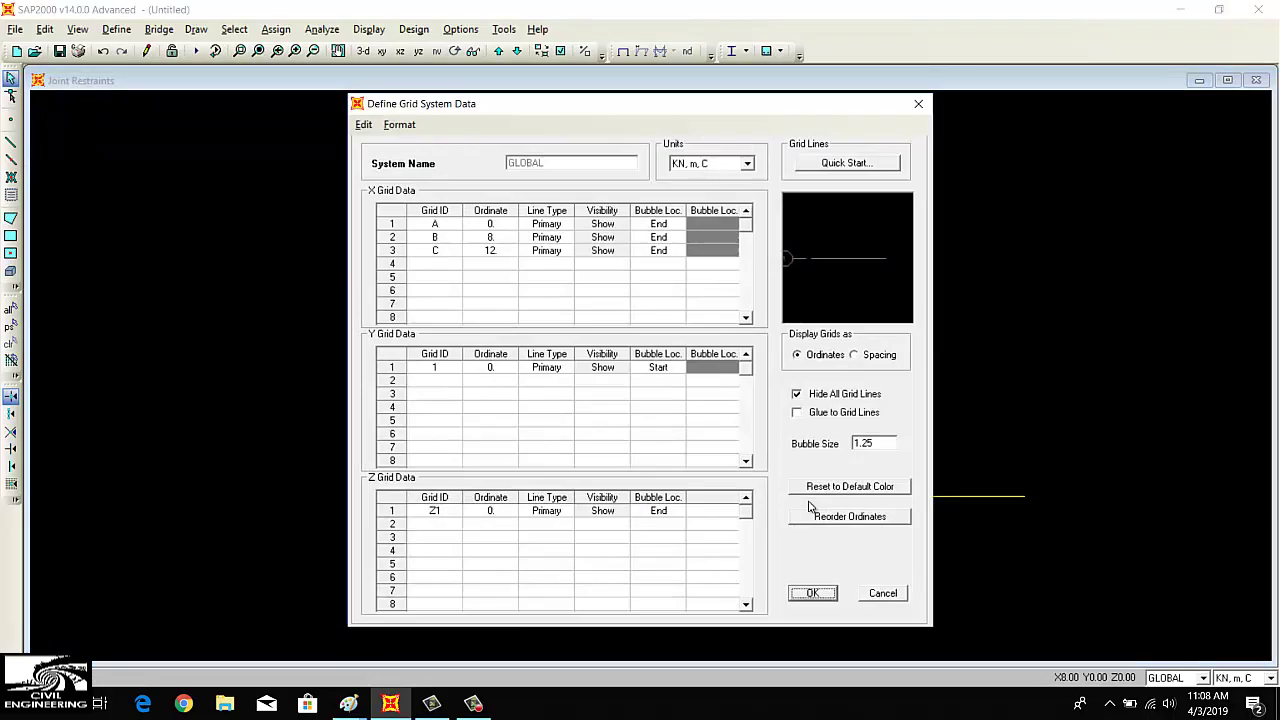
left_click(870, 594)
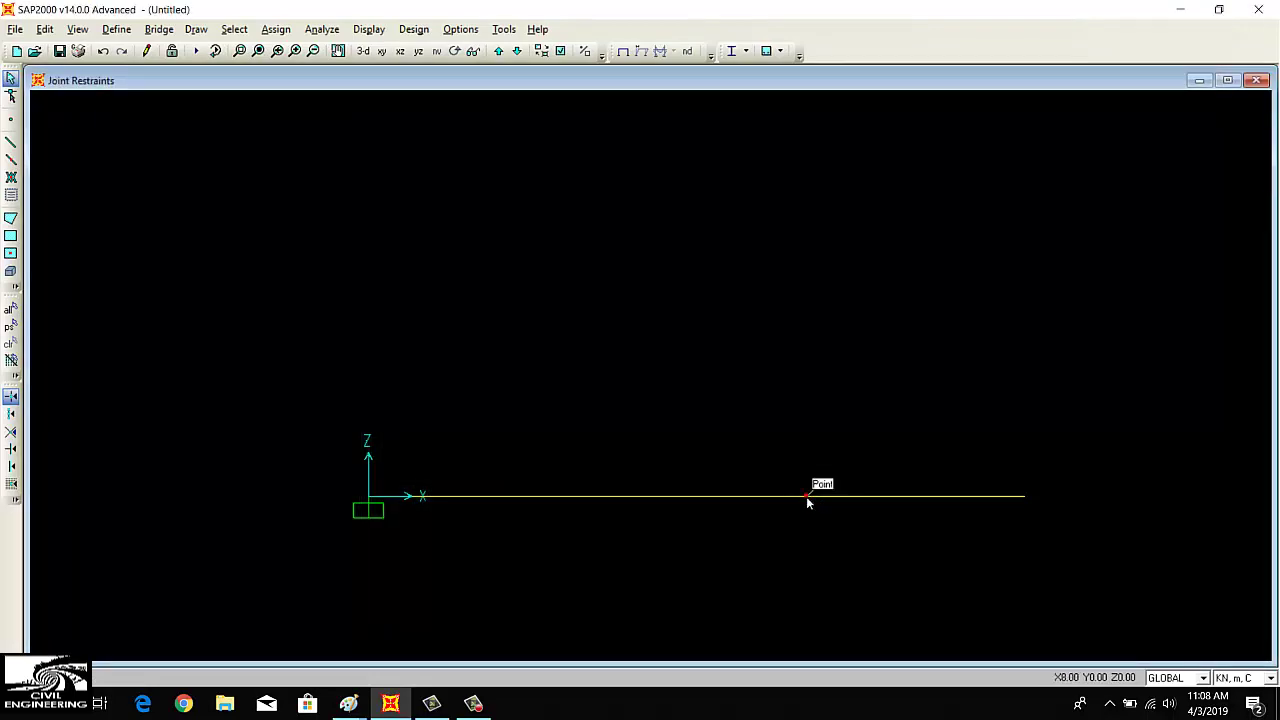
Assign a roller support, restraining only Translation 3, to the joint between the 8 m span and the overhang
left_click(807, 497)
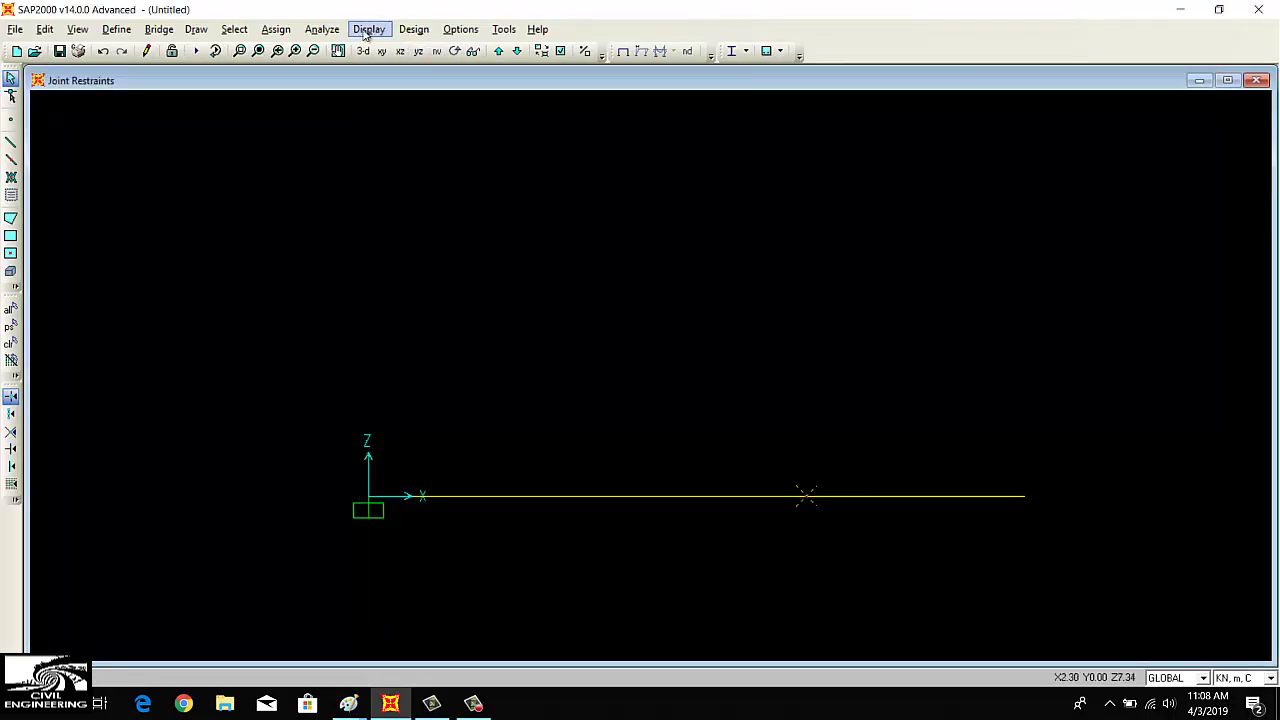
left_click(276, 29)
mouse_move(300, 50)
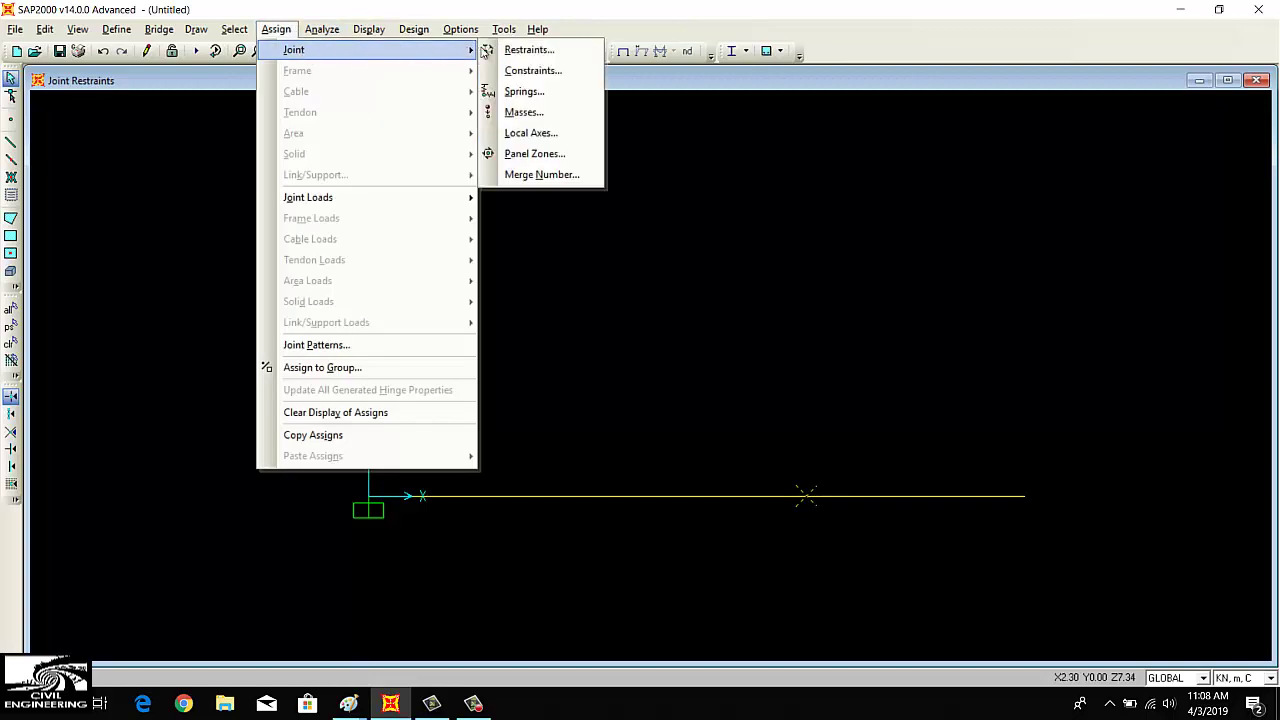
left_click(525, 50)
left_click(652, 408)
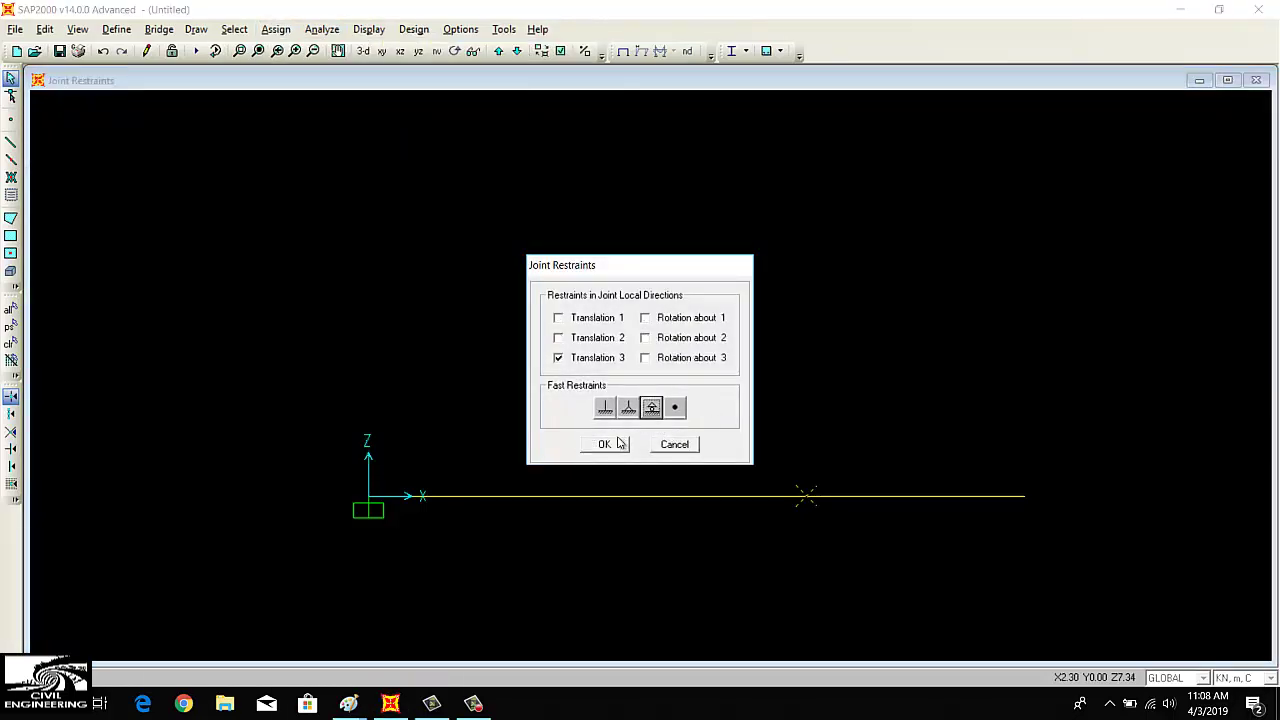
left_click(605, 444)
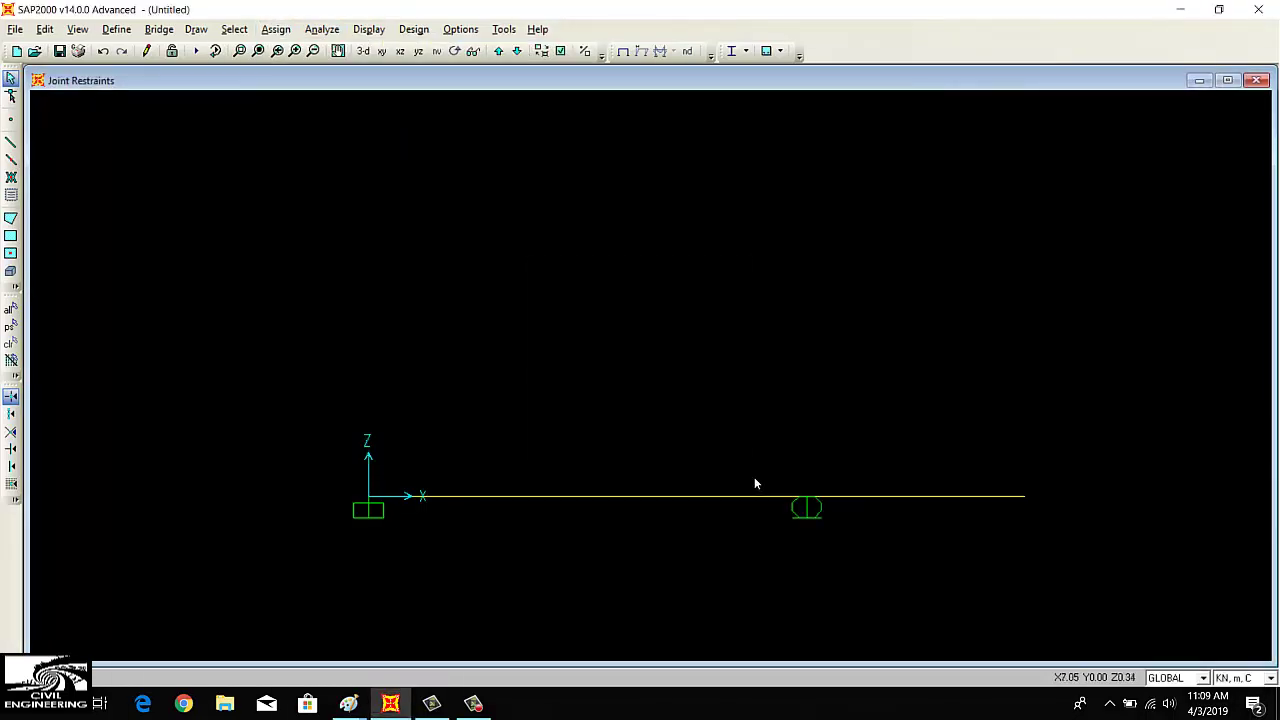
Compare the modelled supports with the beam sketch and examine the triangular load shown on the 8 m span
key("alt+Tab")
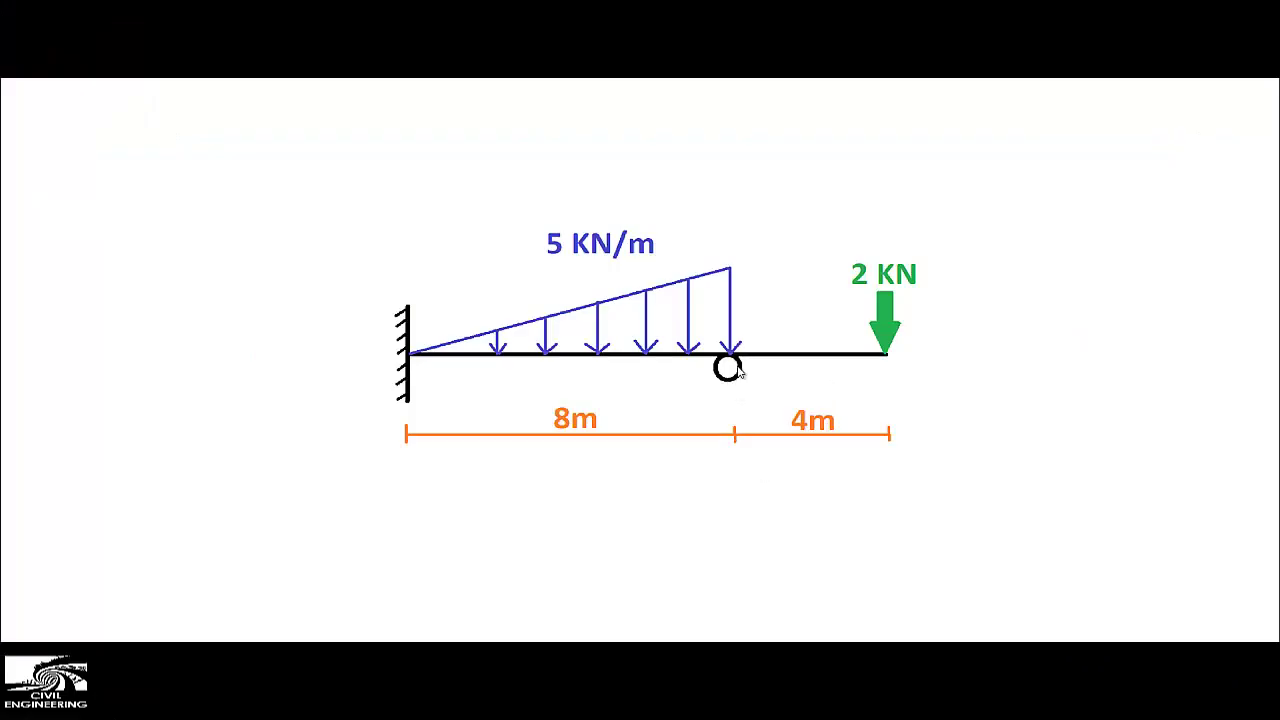
key("alt+Tab")
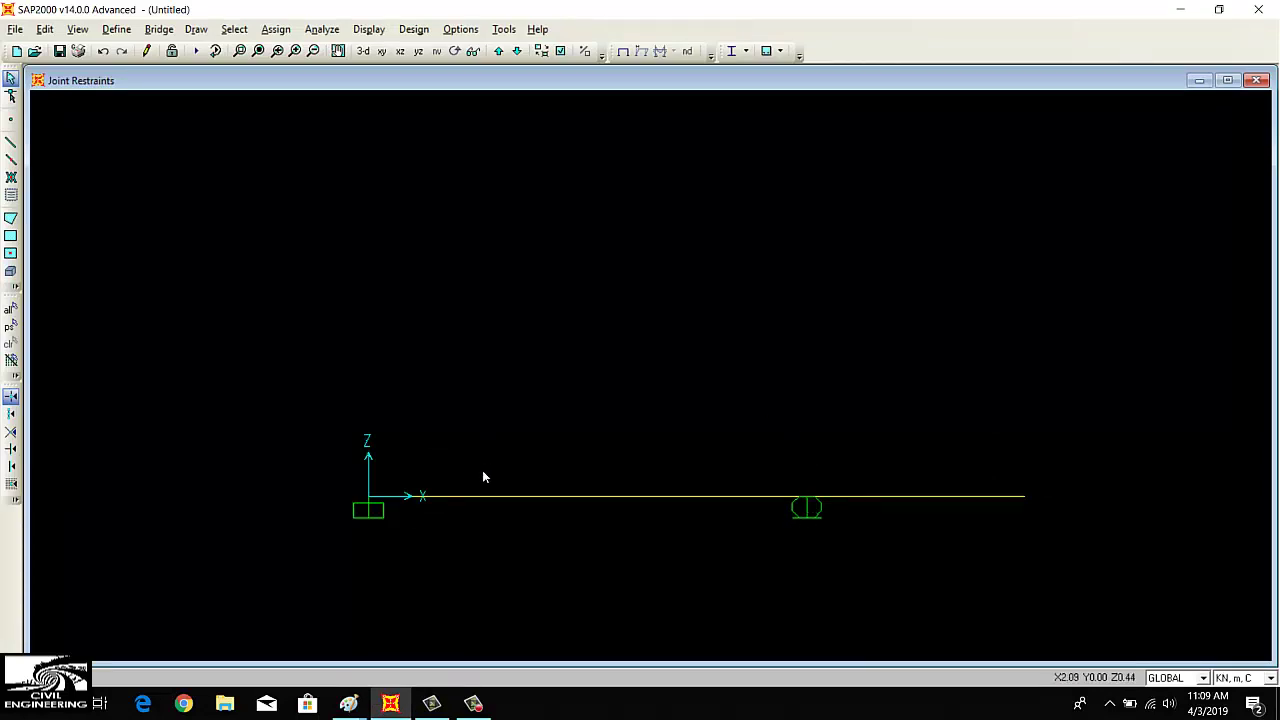
scroll(645, 538, "down", 1)
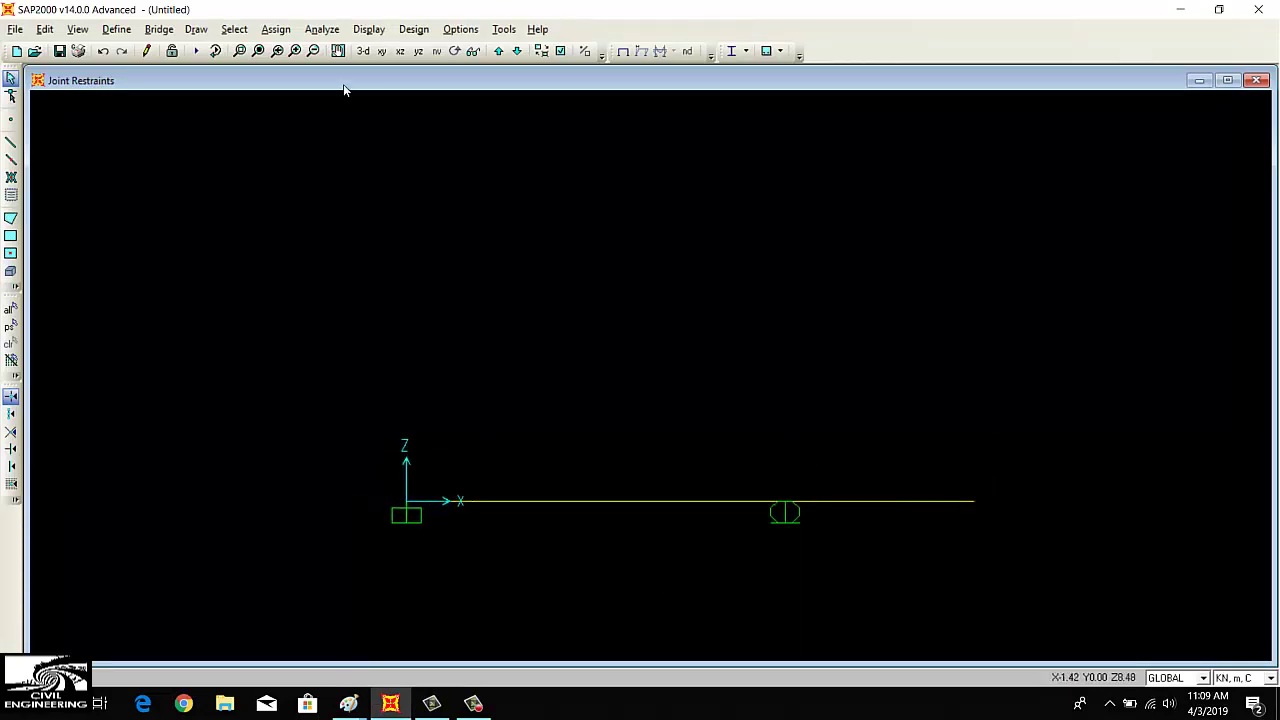
left_click(338, 51)
left_click_drag(580, 369, 543, 269)
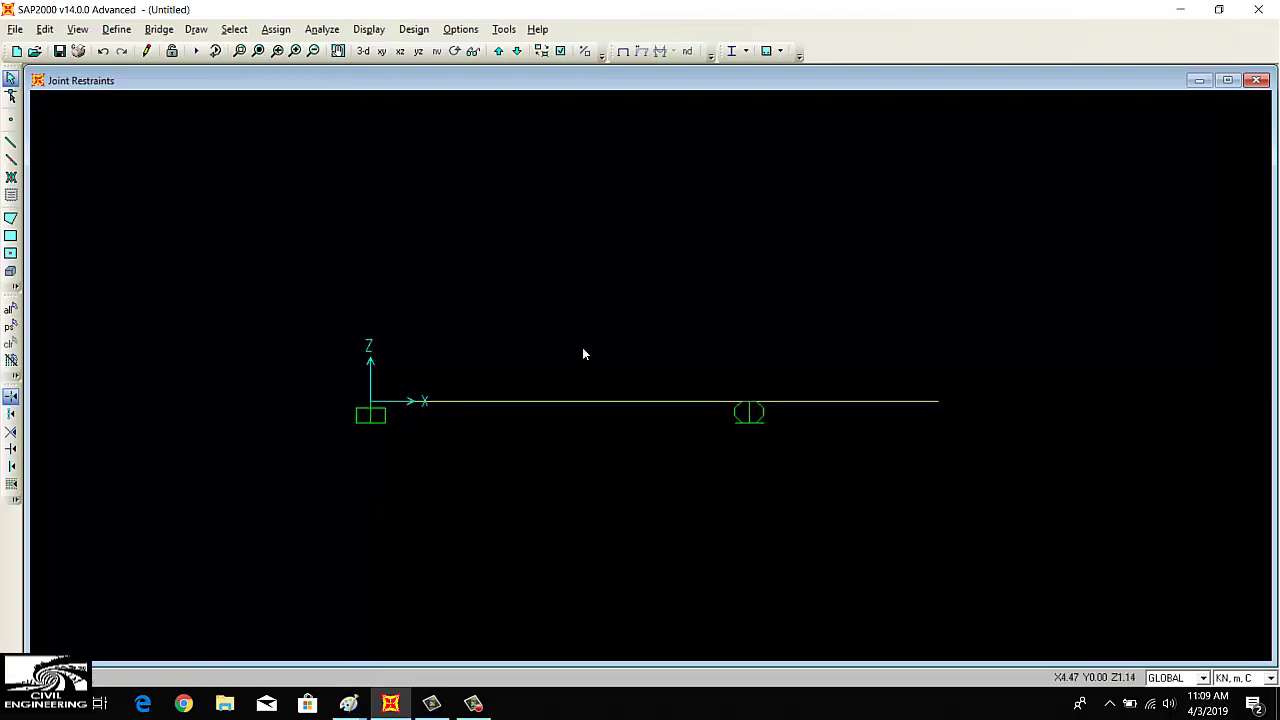
key("alt+Tab")
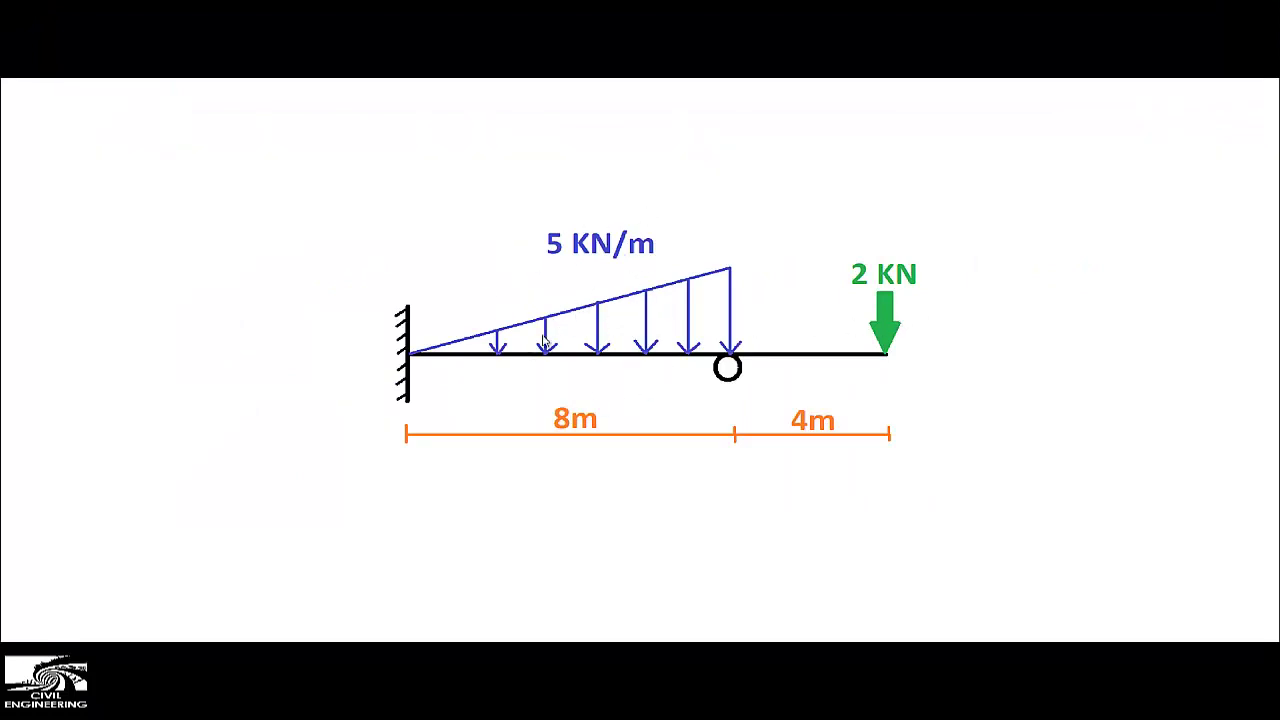
key("alt+Tab")
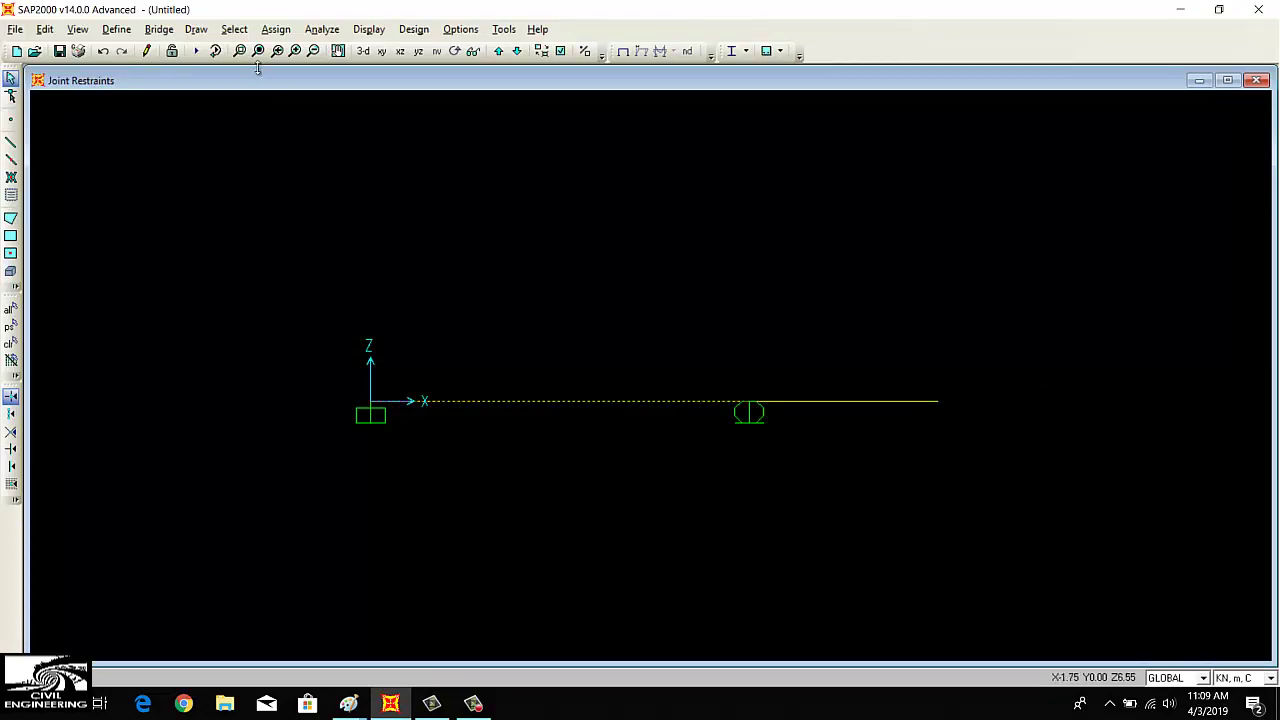
key("ctrl+k")
Add a load pattern named Live Load with type LIVE and a self weight multiplier of 0
left_click(116, 29)
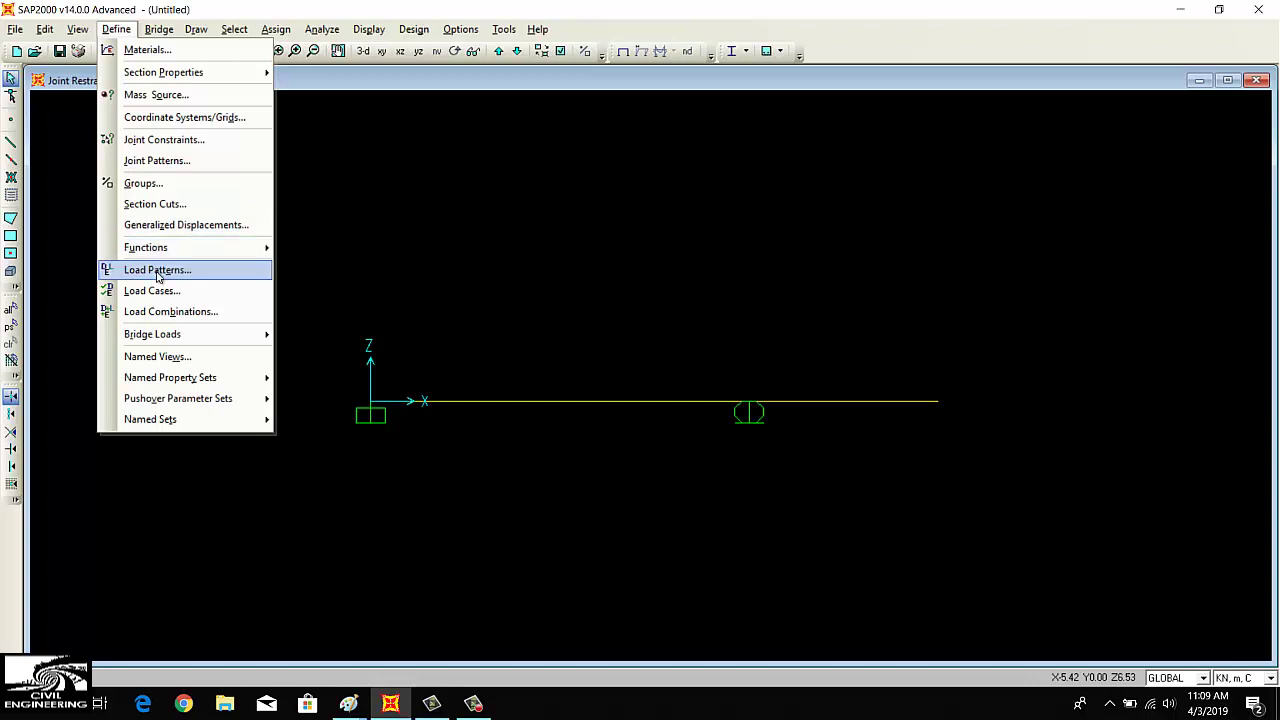
left_click(160, 270)
double_click(397, 320)
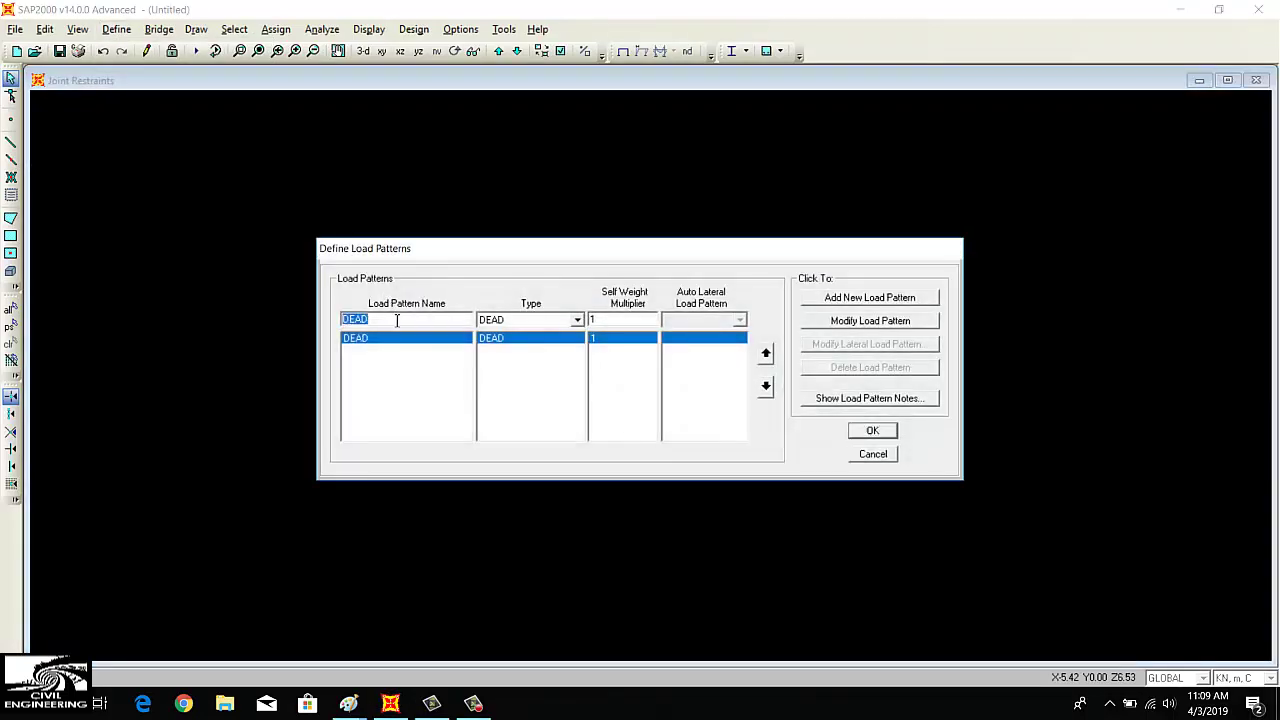
type("Live Load")
left_click(577, 320)
left_click(500, 346)
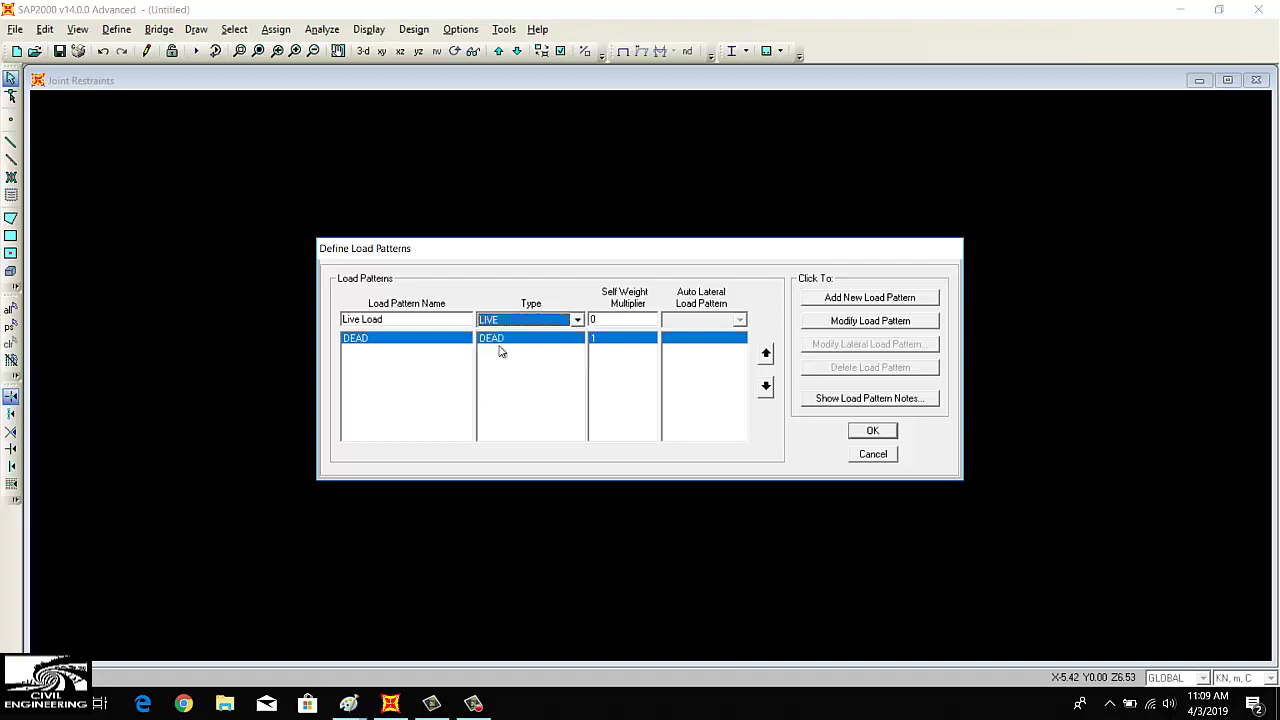
left_click(638, 320)
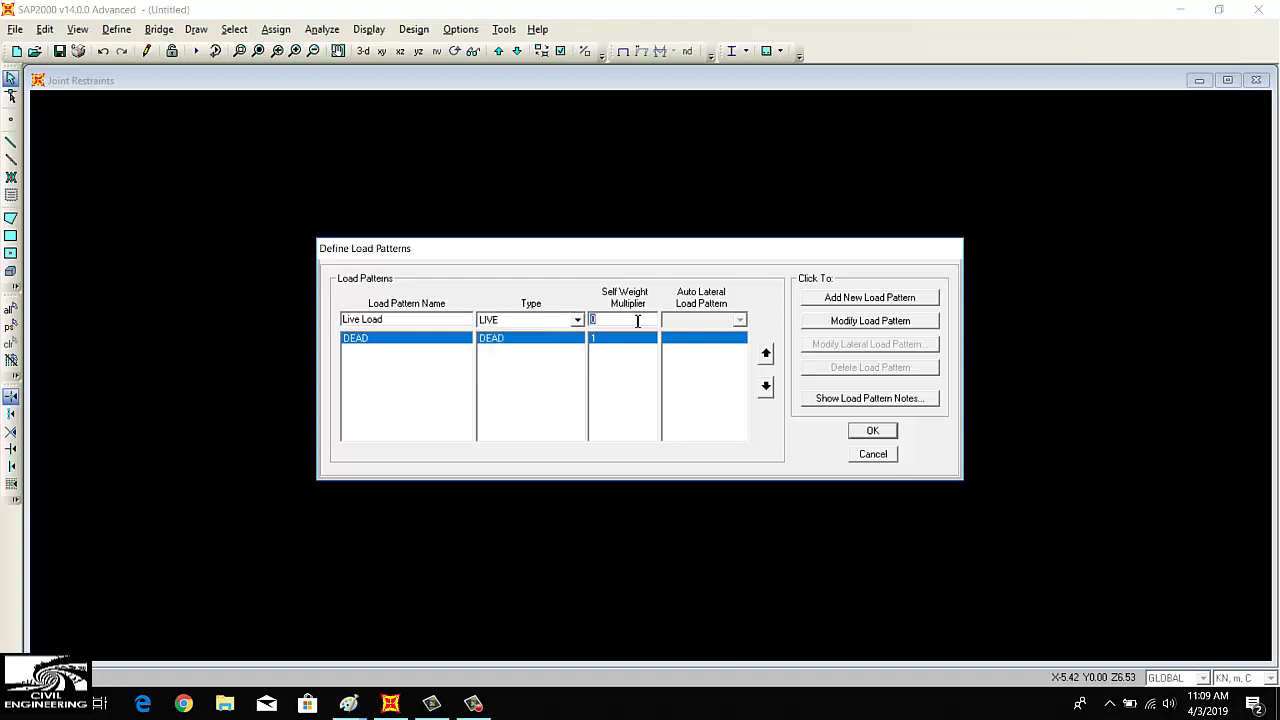
left_click(870, 298)
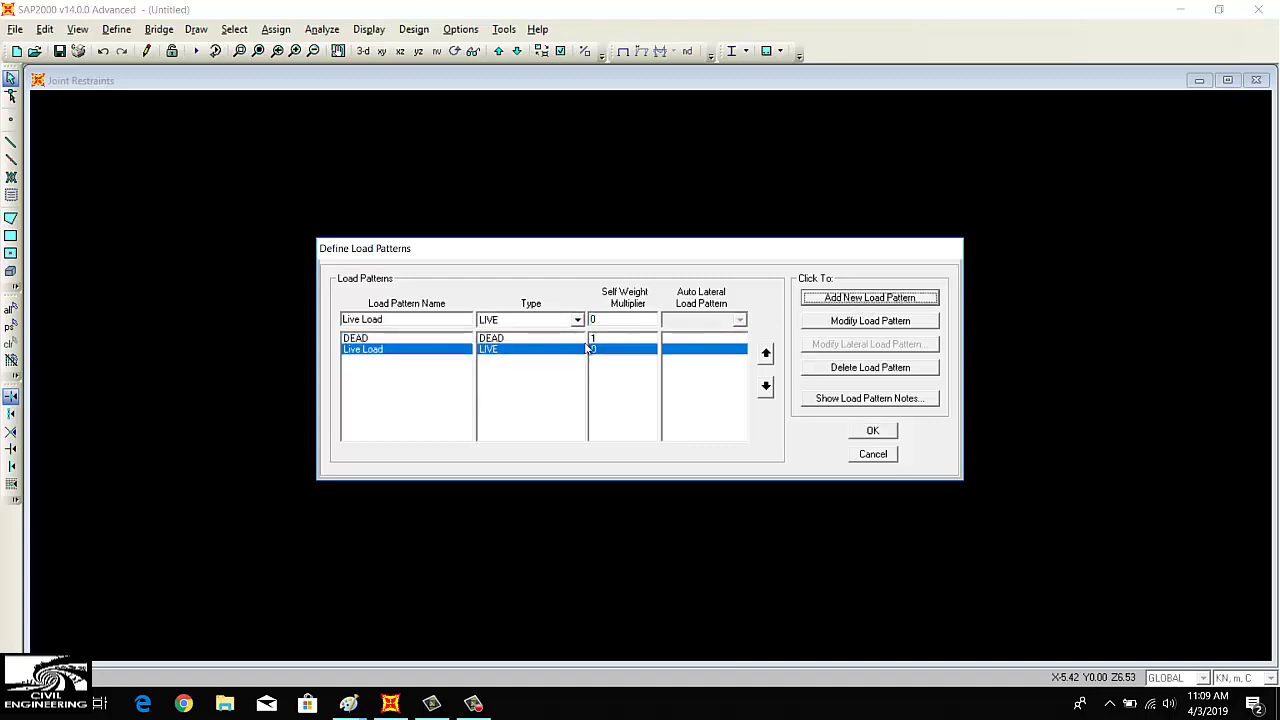
left_click(872, 432)
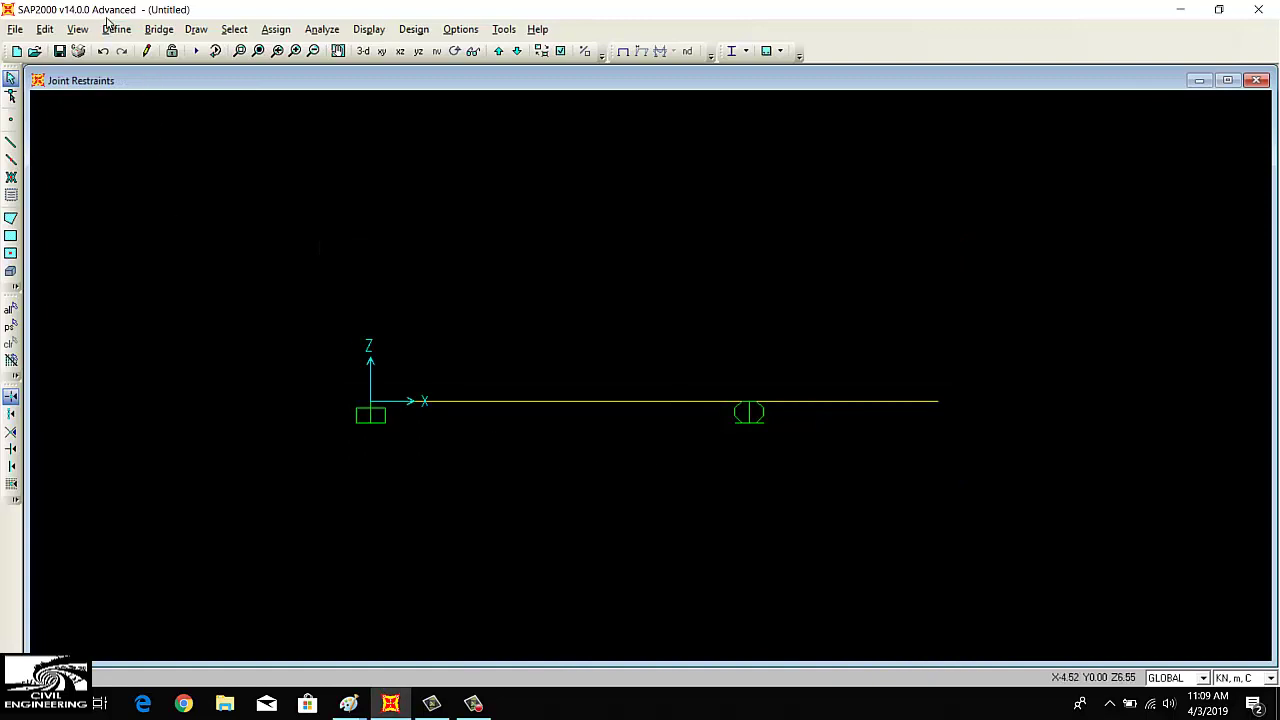
Assign a Live Load distributed gravity load to the 8 m span, using absolute distances, from 0 at 0 m to 5 KN/m at 8 m
left_click(577, 401)
left_click(276, 29)
mouse_move(371, 219)
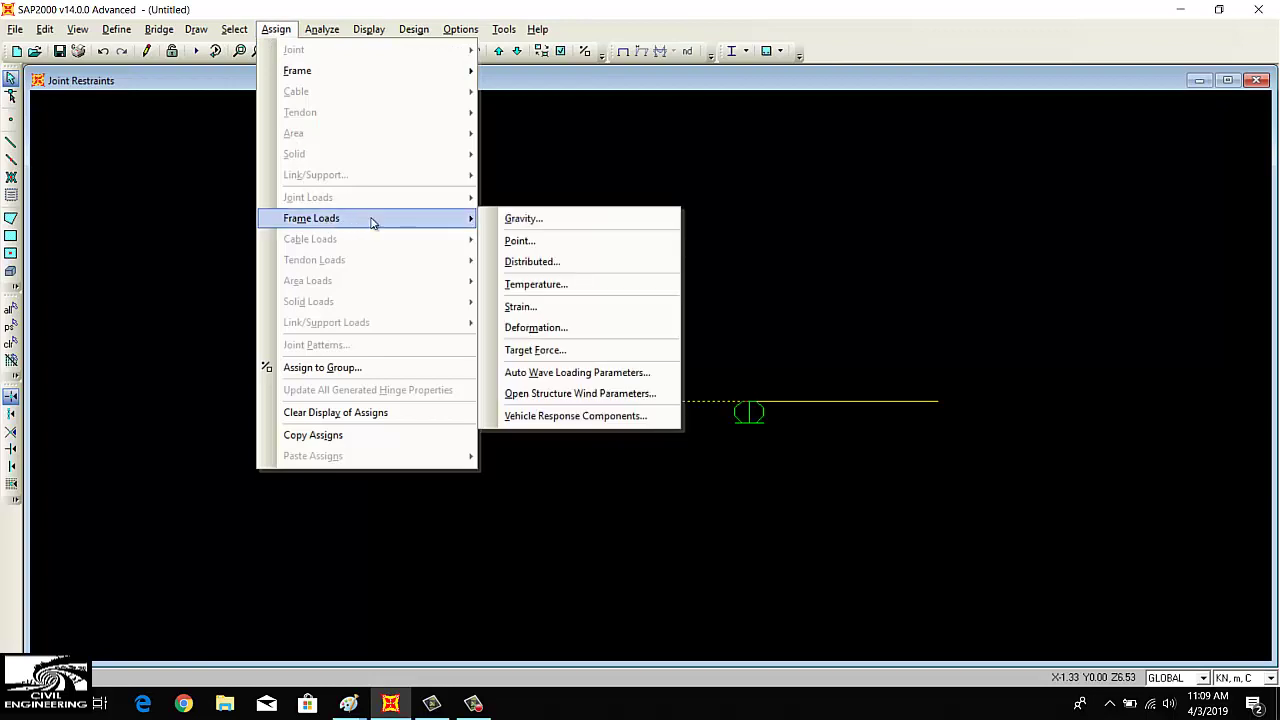
left_click(531, 262)
left_click(636, 267)
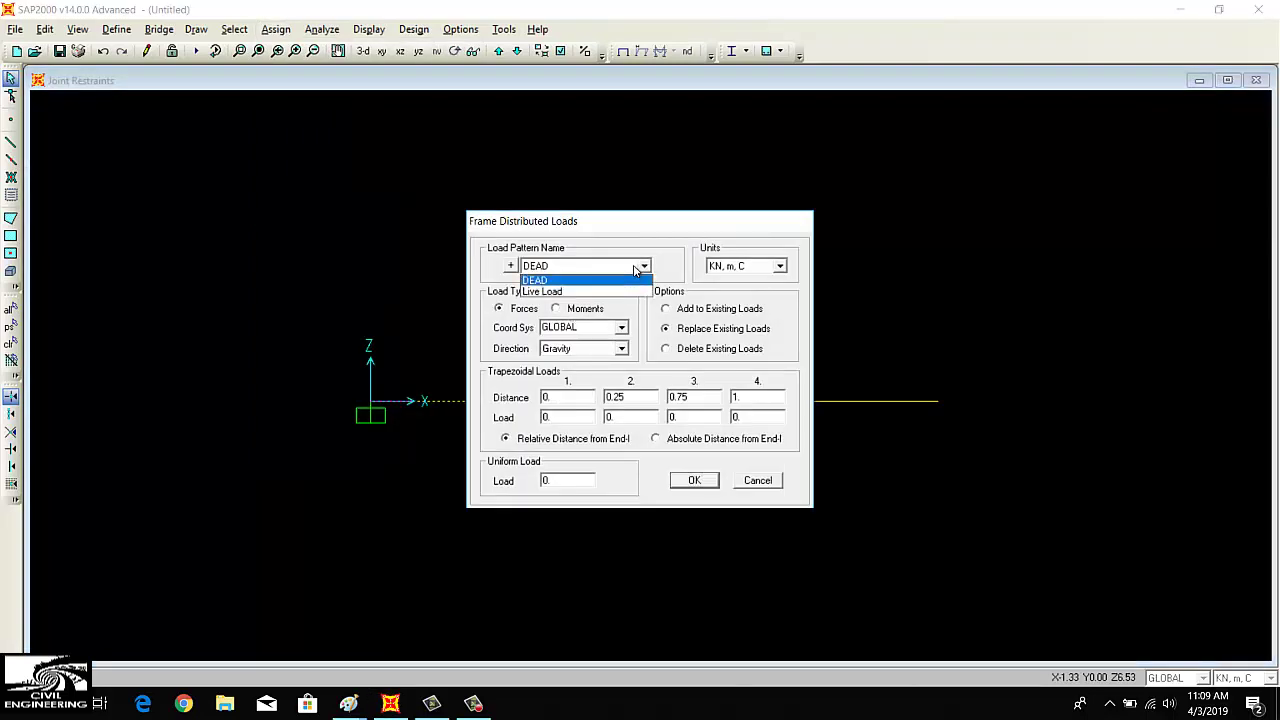
left_click(566, 291)
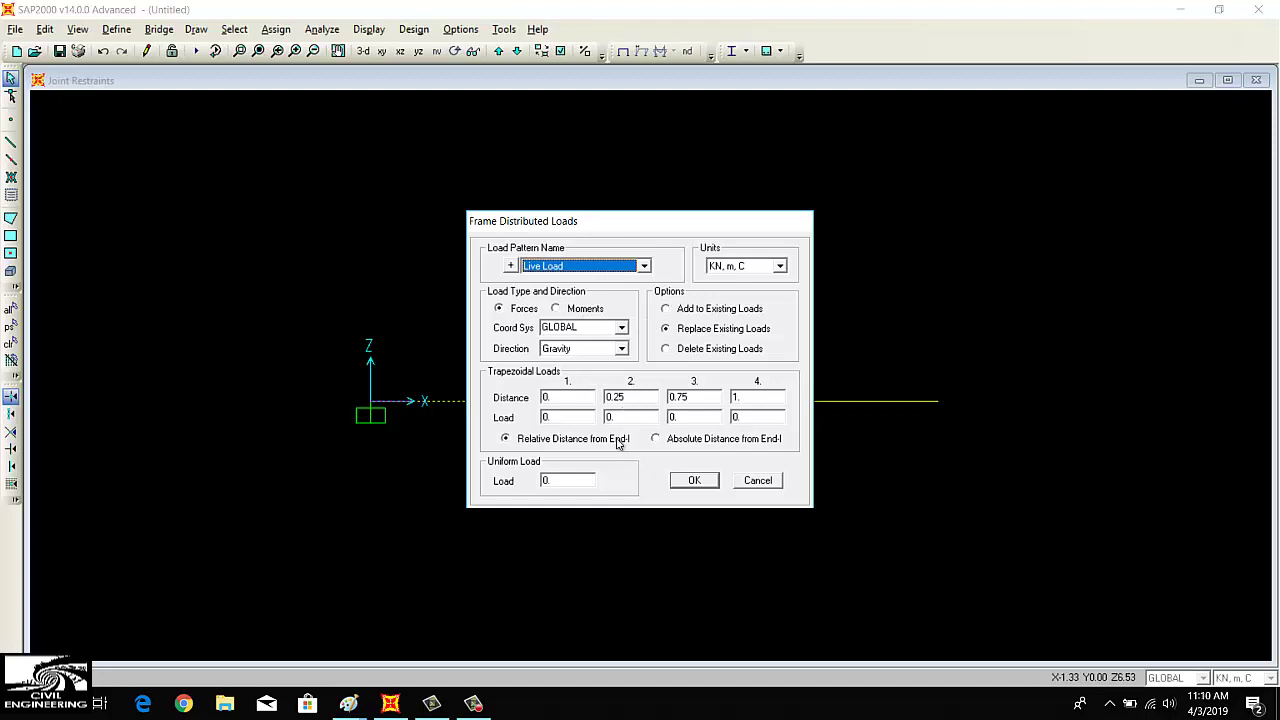
left_click(668, 442)
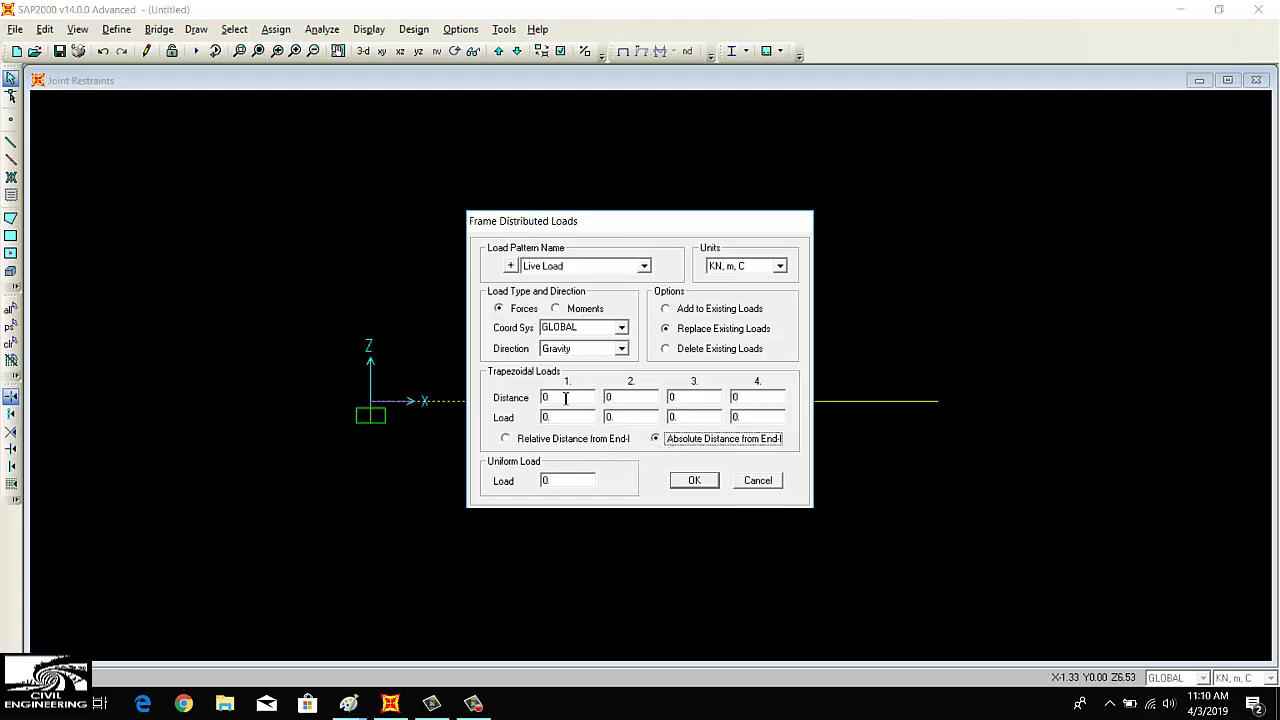
left_click(627, 398)
type("8")
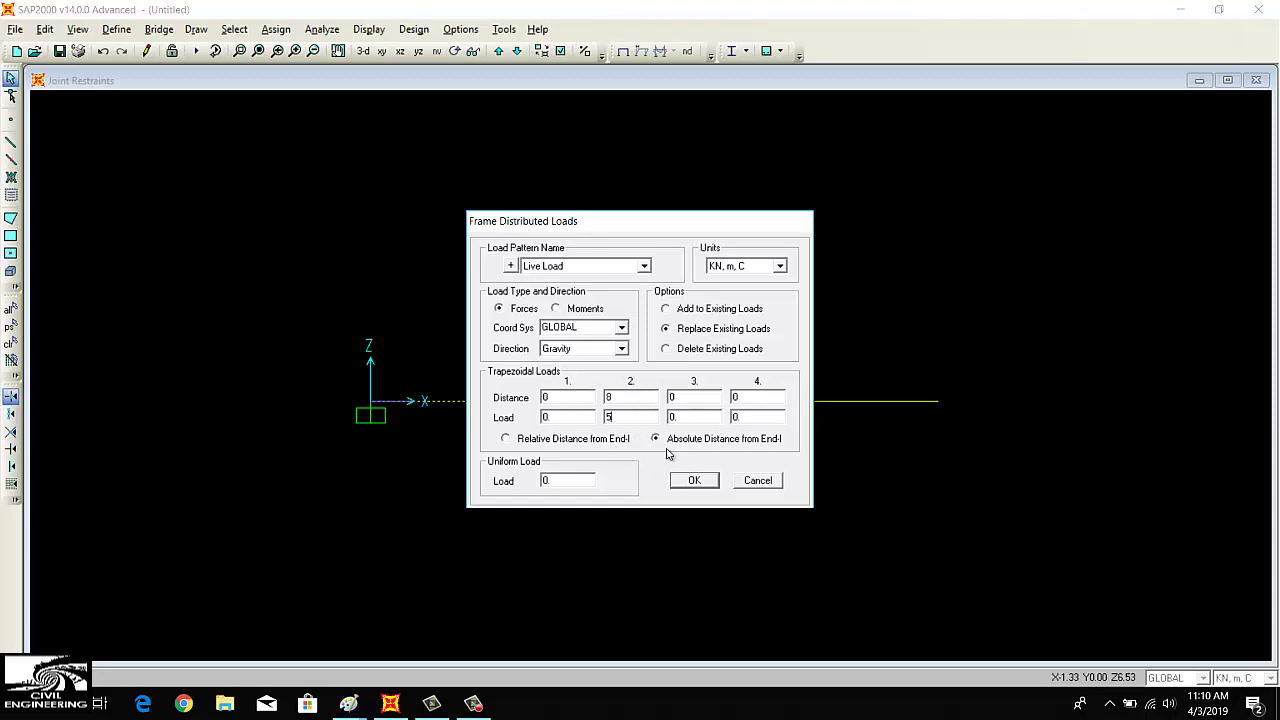
left_click(694, 481)
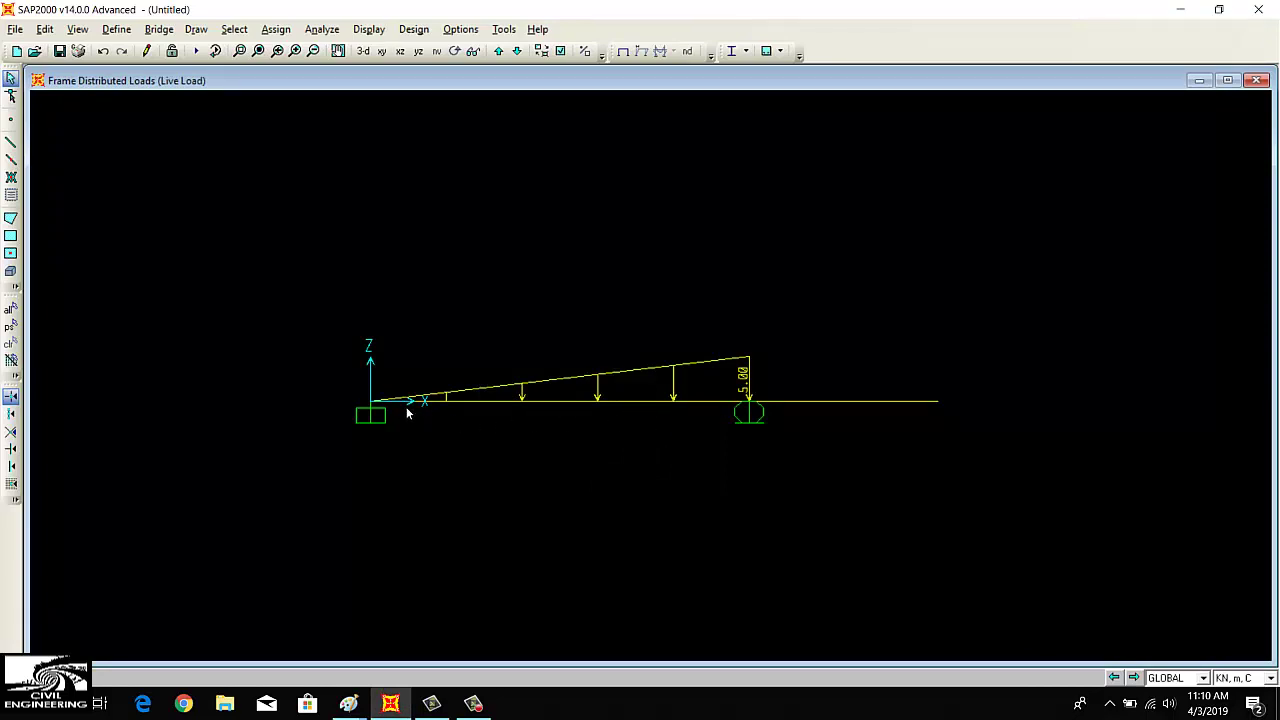
Begin a frame point load assignment on the overhang, using the Live Load pattern and absolute distances from End-I
scroll(716, 409, "up", 3)
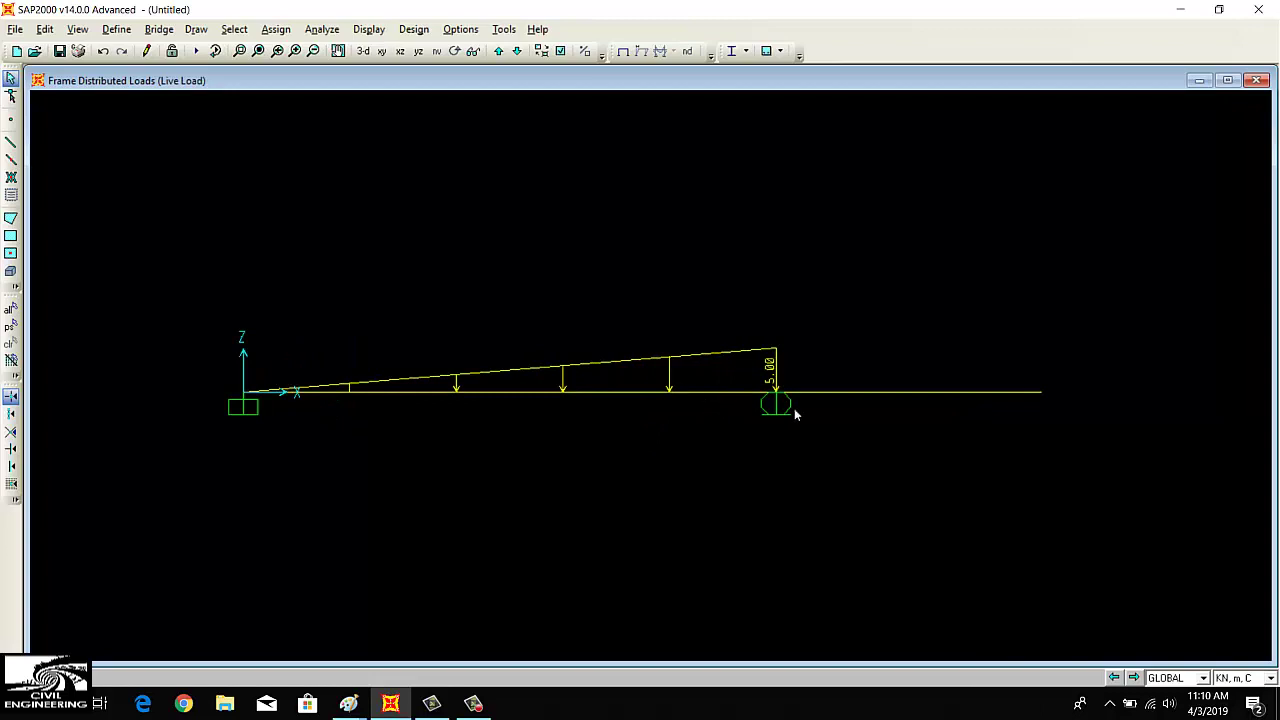
left_click(923, 415)
left_click(266, 31)
mouse_move(363, 219)
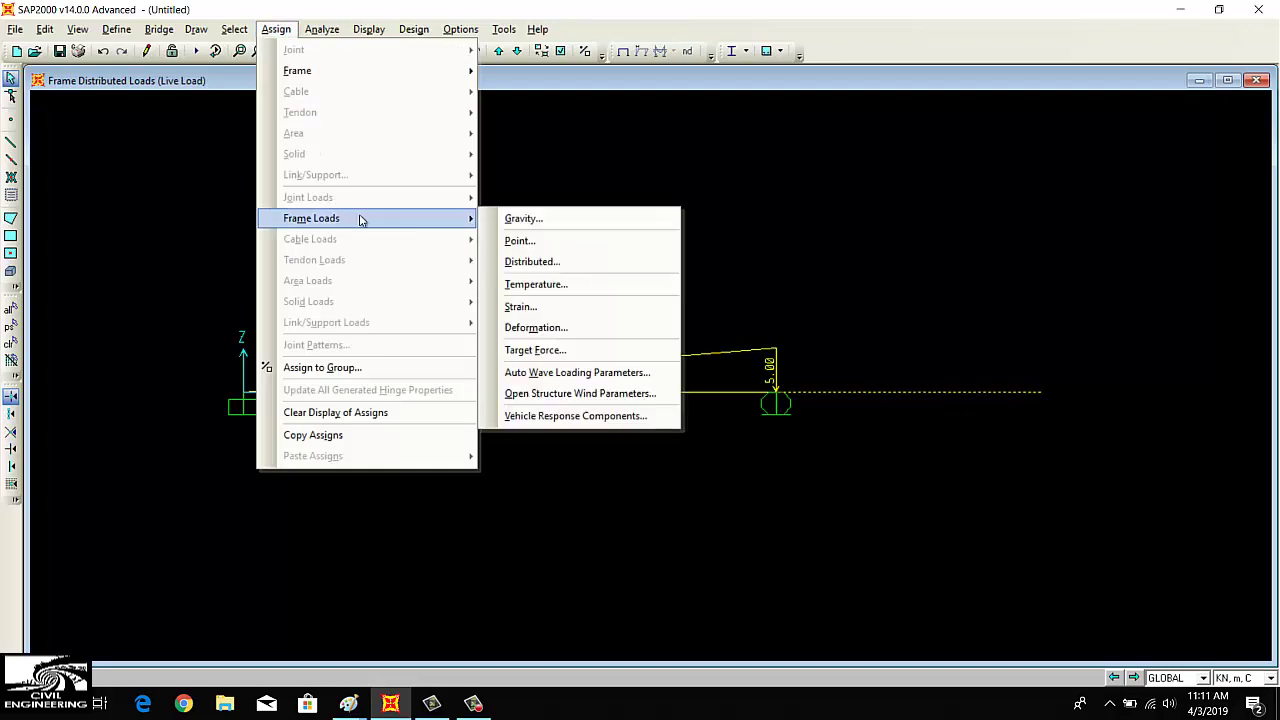
left_click(568, 241)
left_click(644, 266)
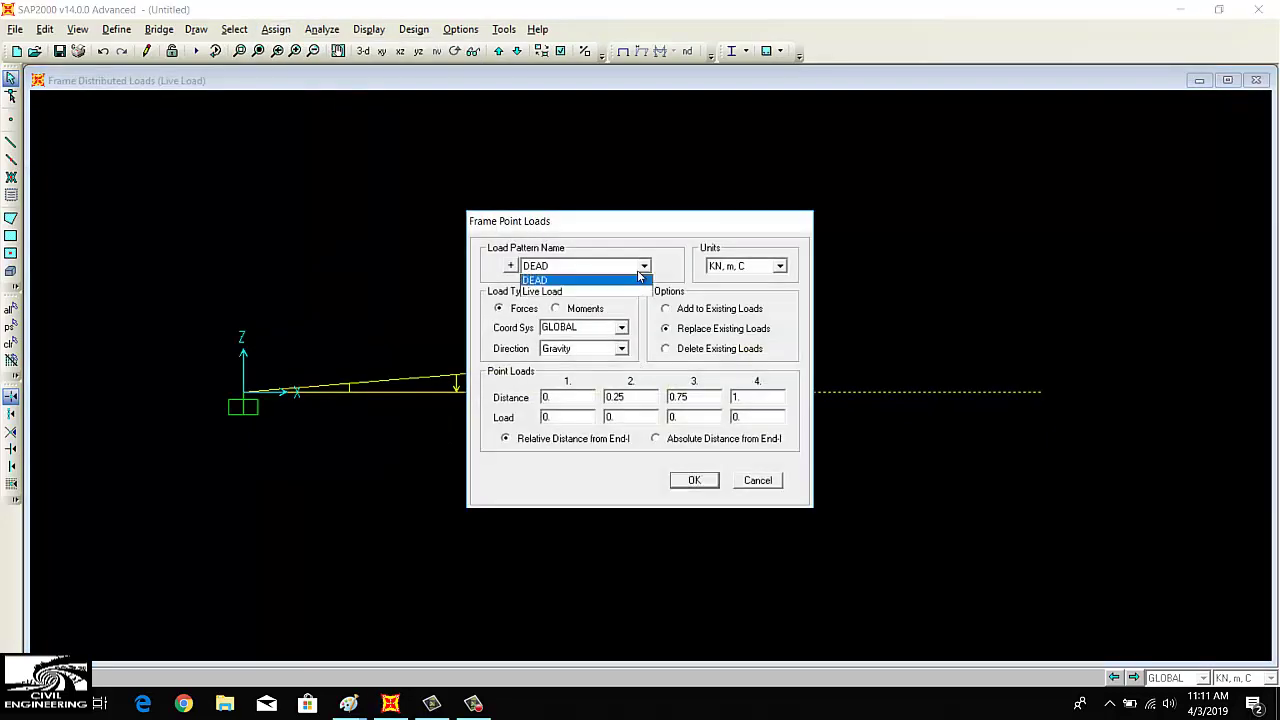
left_click(582, 292)
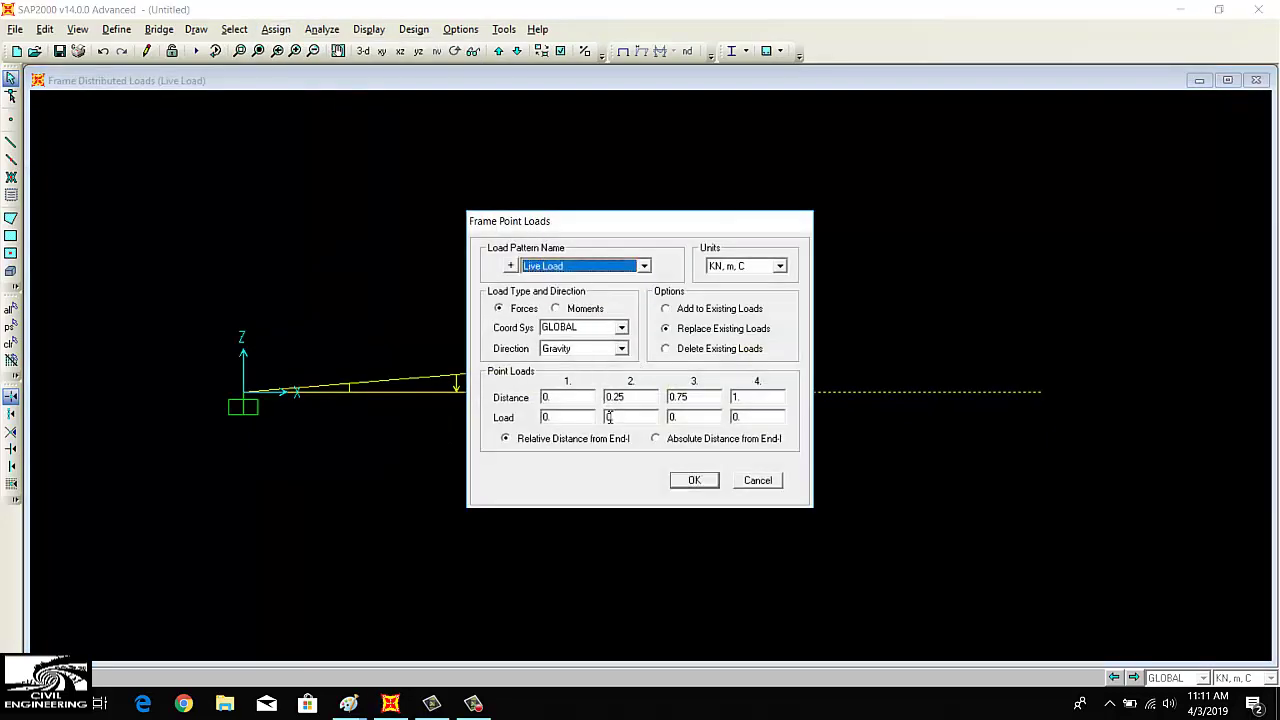
left_click(655, 440)
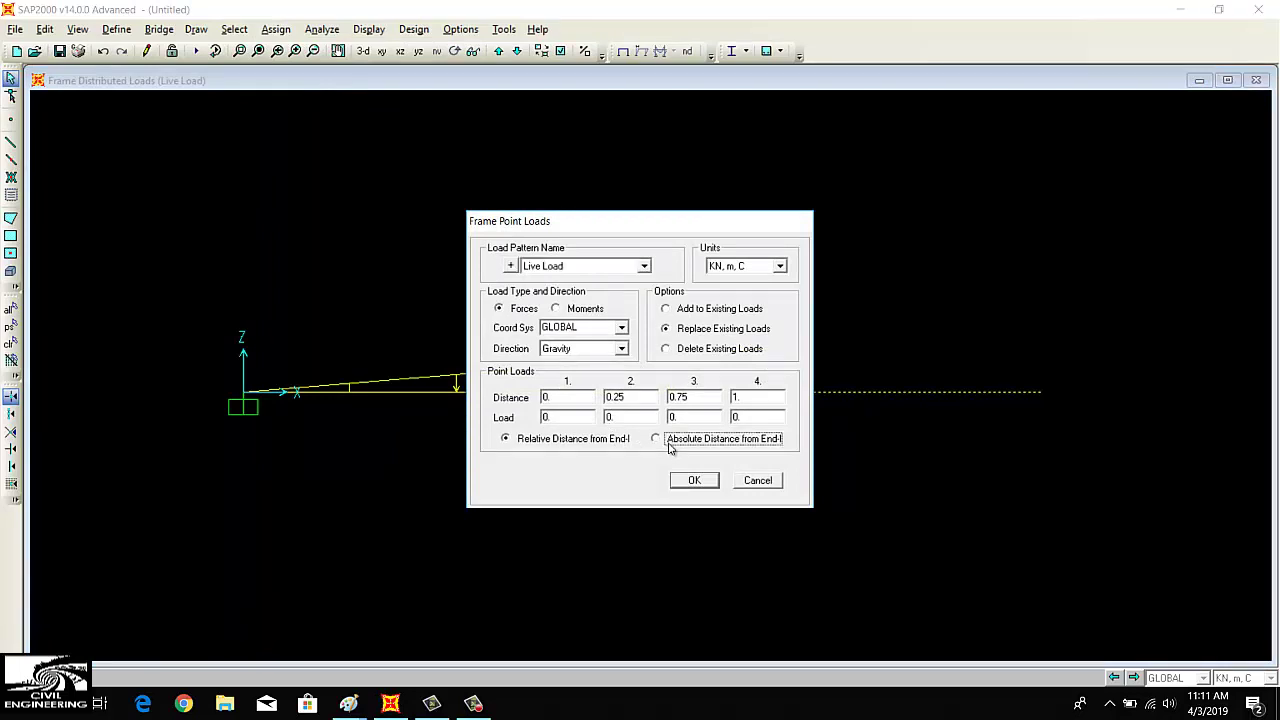
Check the beam sketch and assign the overhang a 2 KN point load at a distance of 12 m
double_click(557, 397)
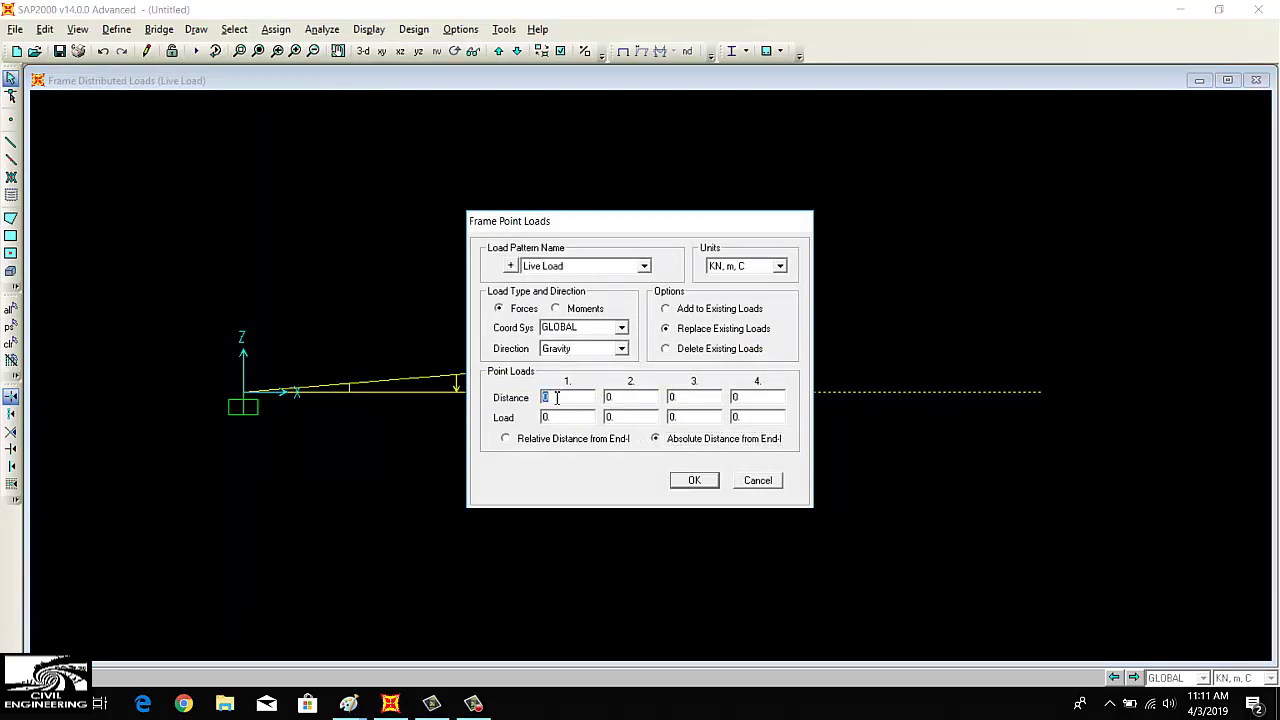
type("12")
key("alt+Tab")
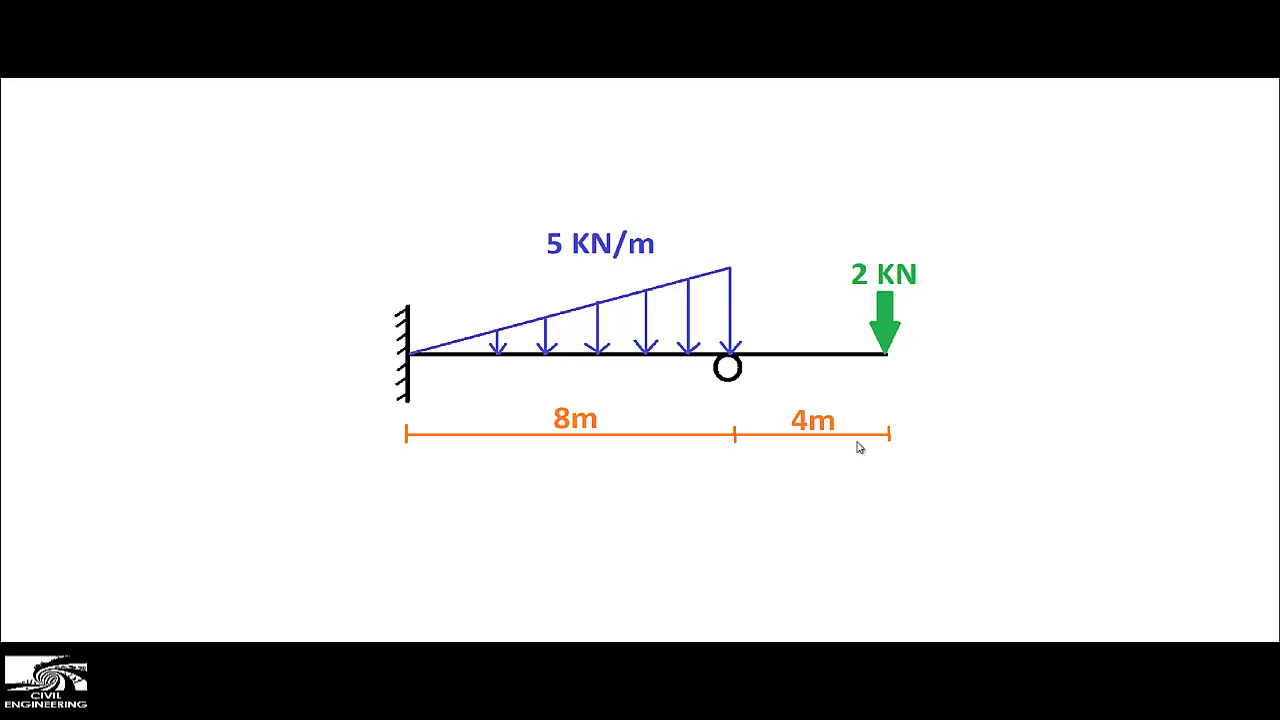
key("alt+Tab")
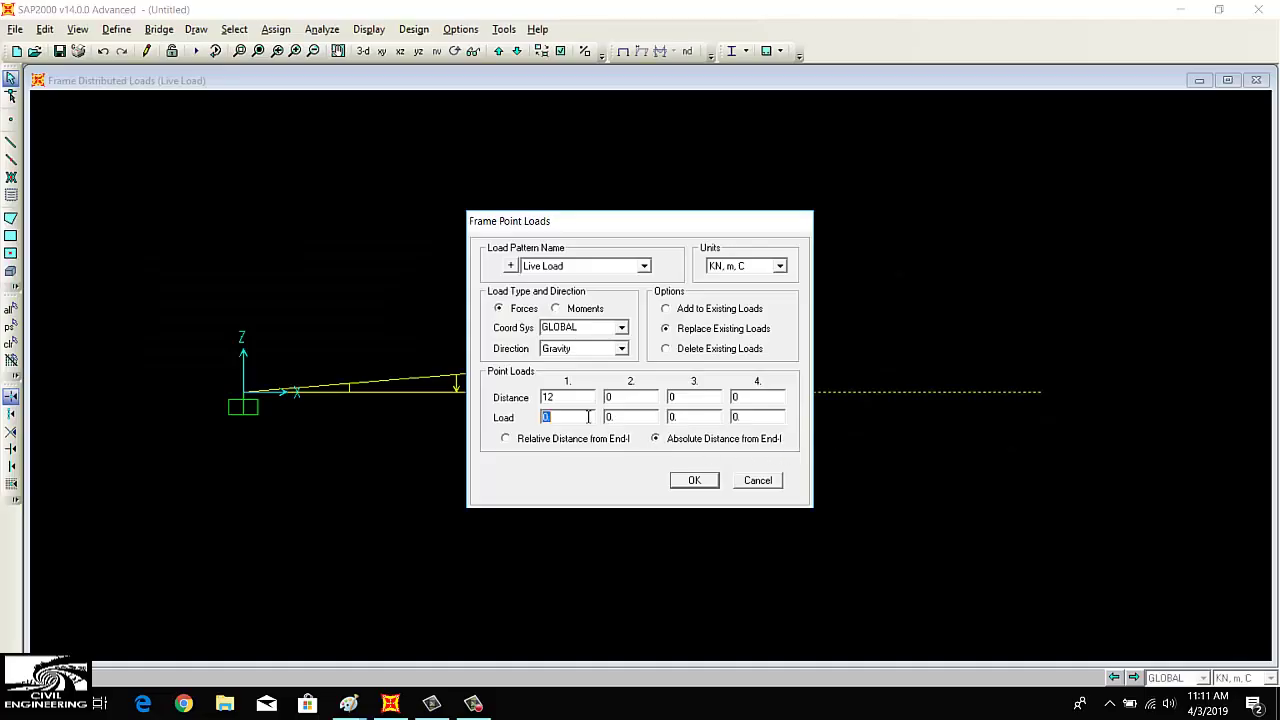
key("alt+Tab")
key("alt+Tab")
type("2")
left_click(700, 482)
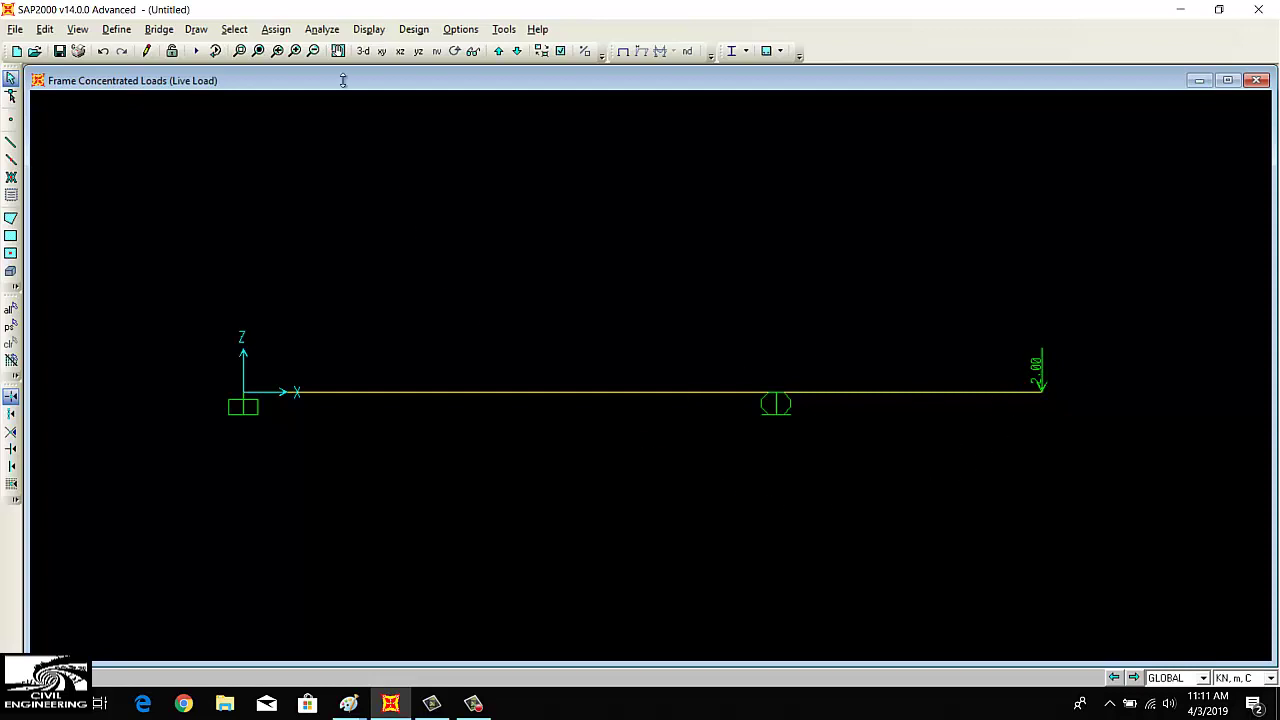
Check the load assignments in the line information of the 8 m span and the overhang
right_click(507, 393)
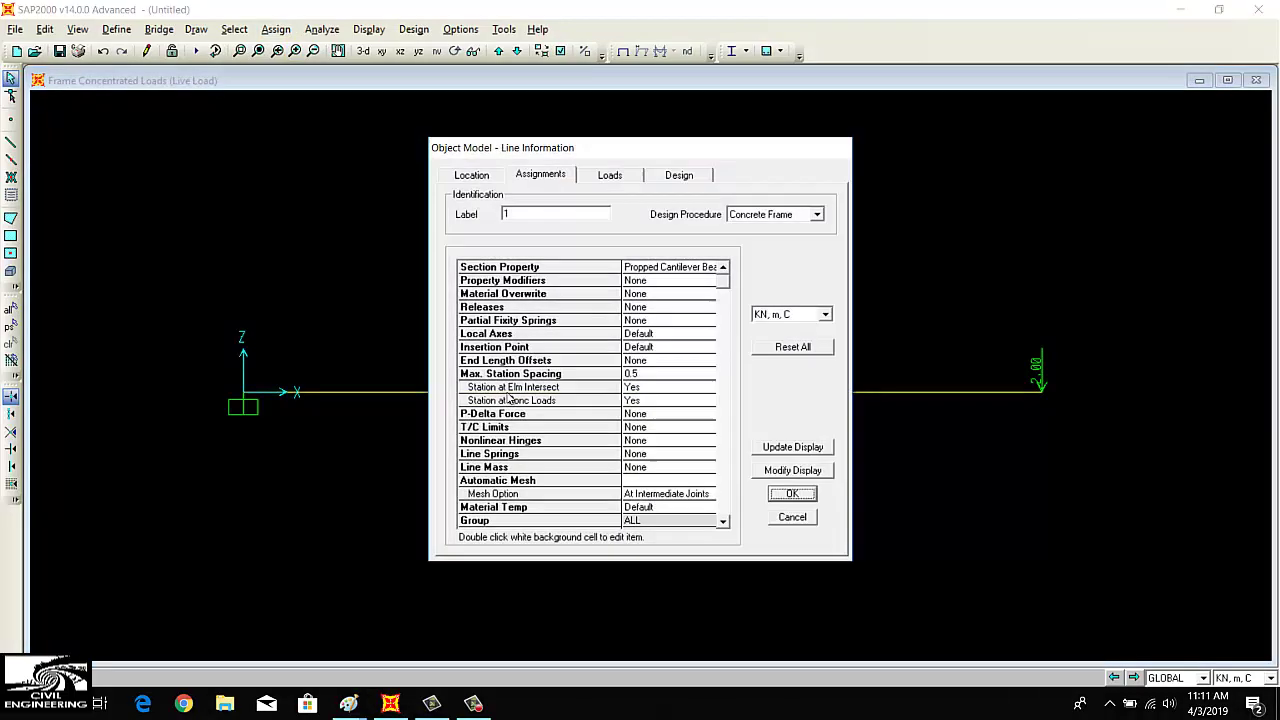
left_click(619, 180)
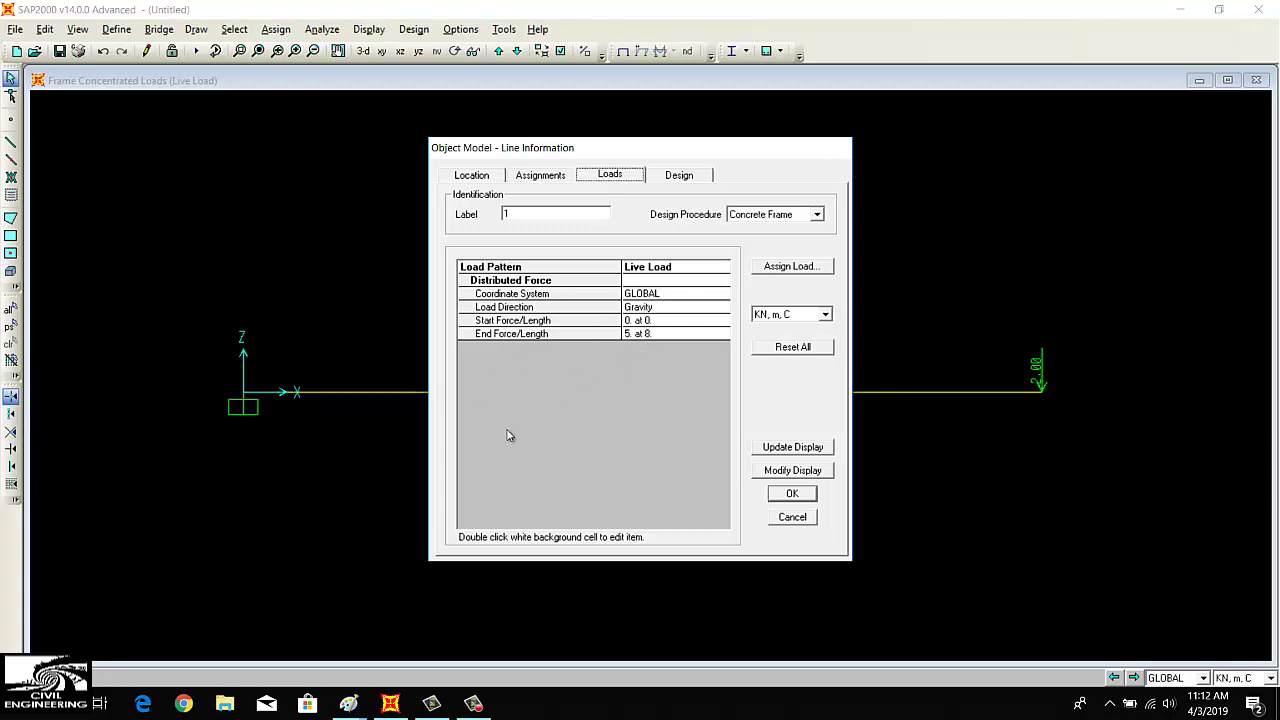
left_click(792, 493)
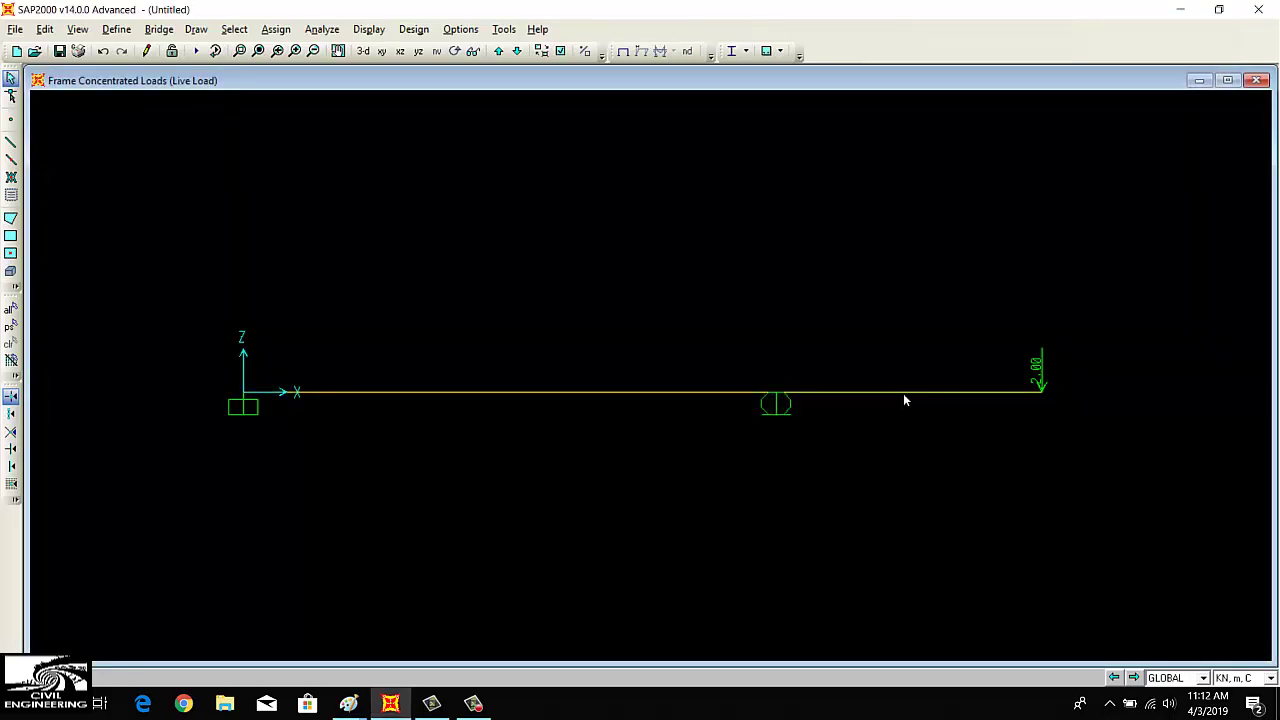
double_click(904, 395)
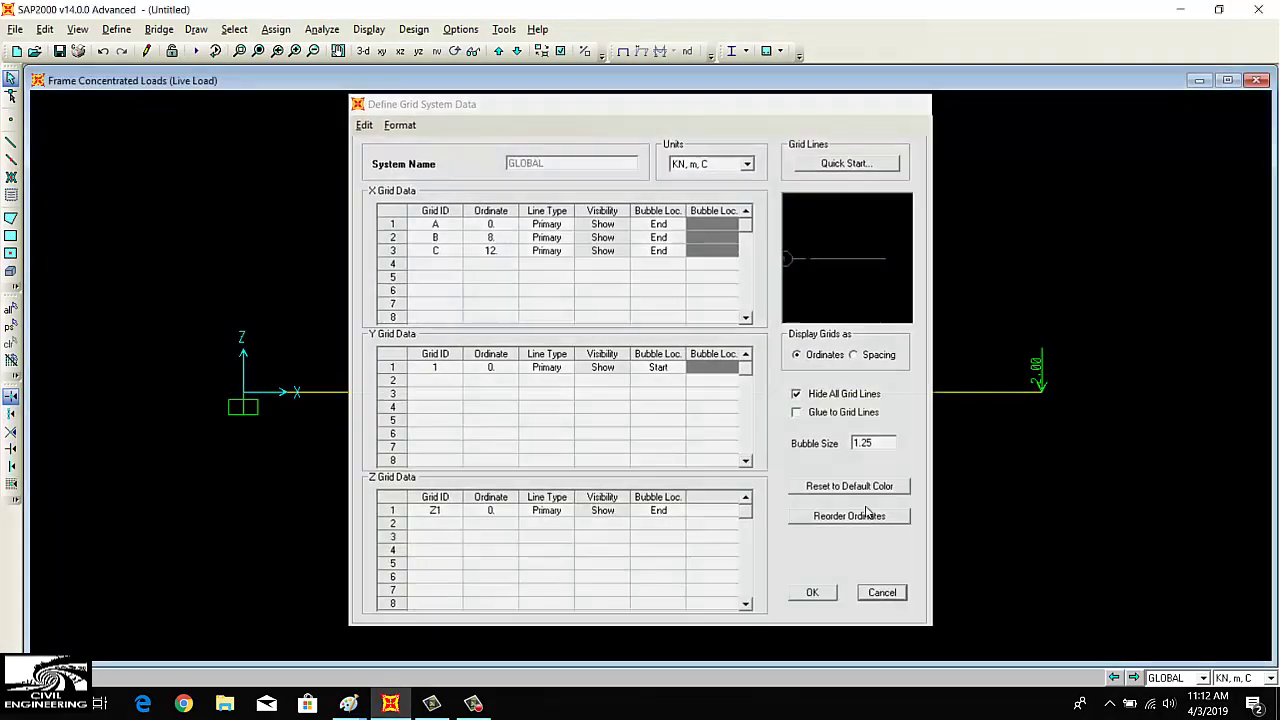
key("Return")
right_click(863, 393)
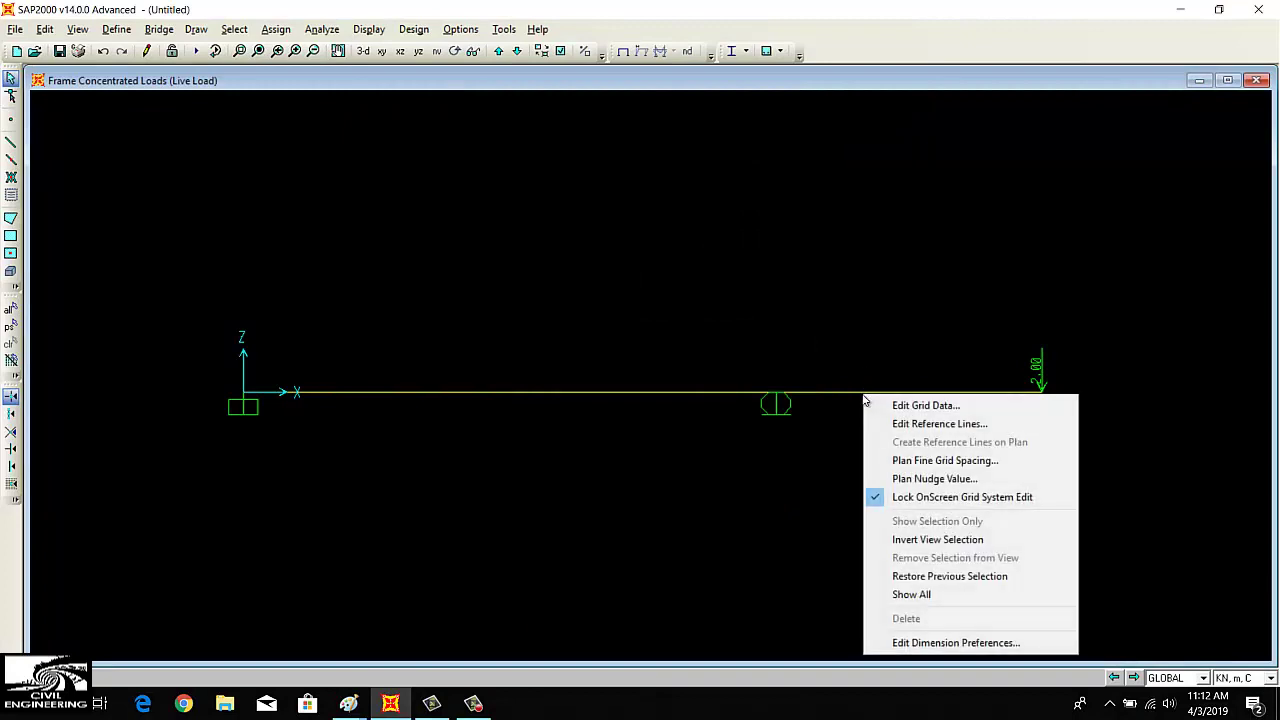
right_click(860, 391)
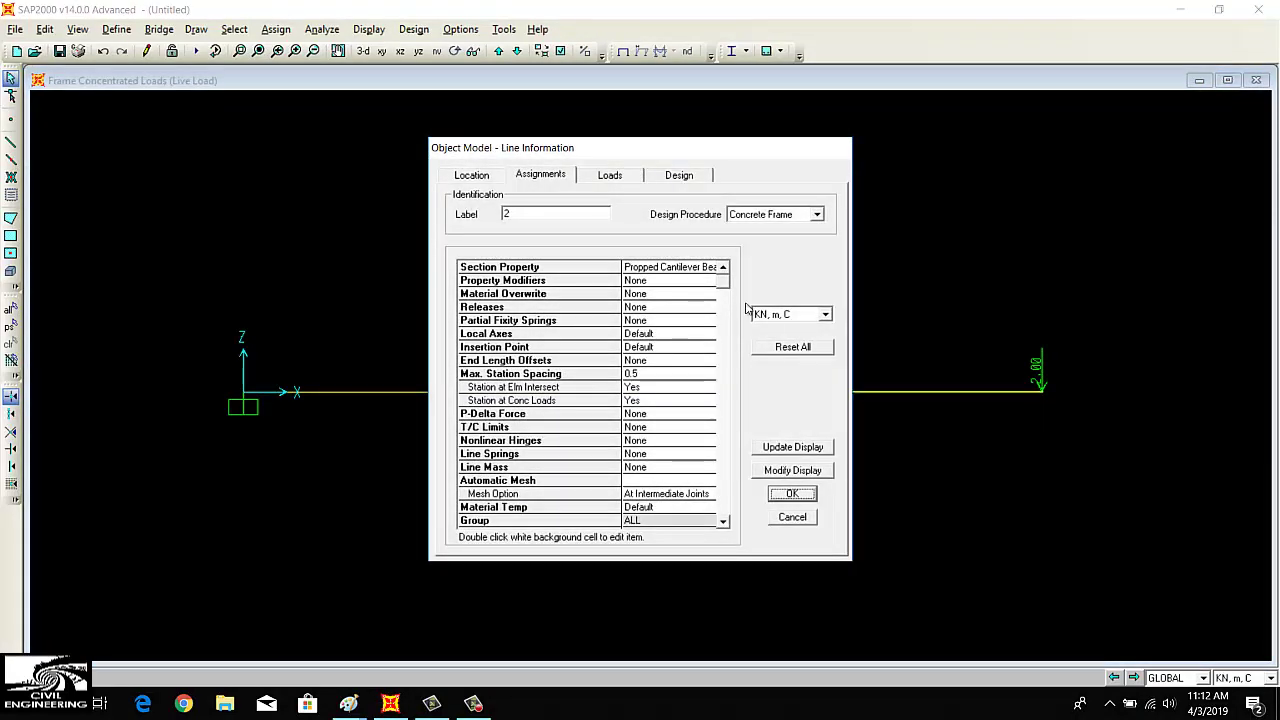
left_click(617, 178)
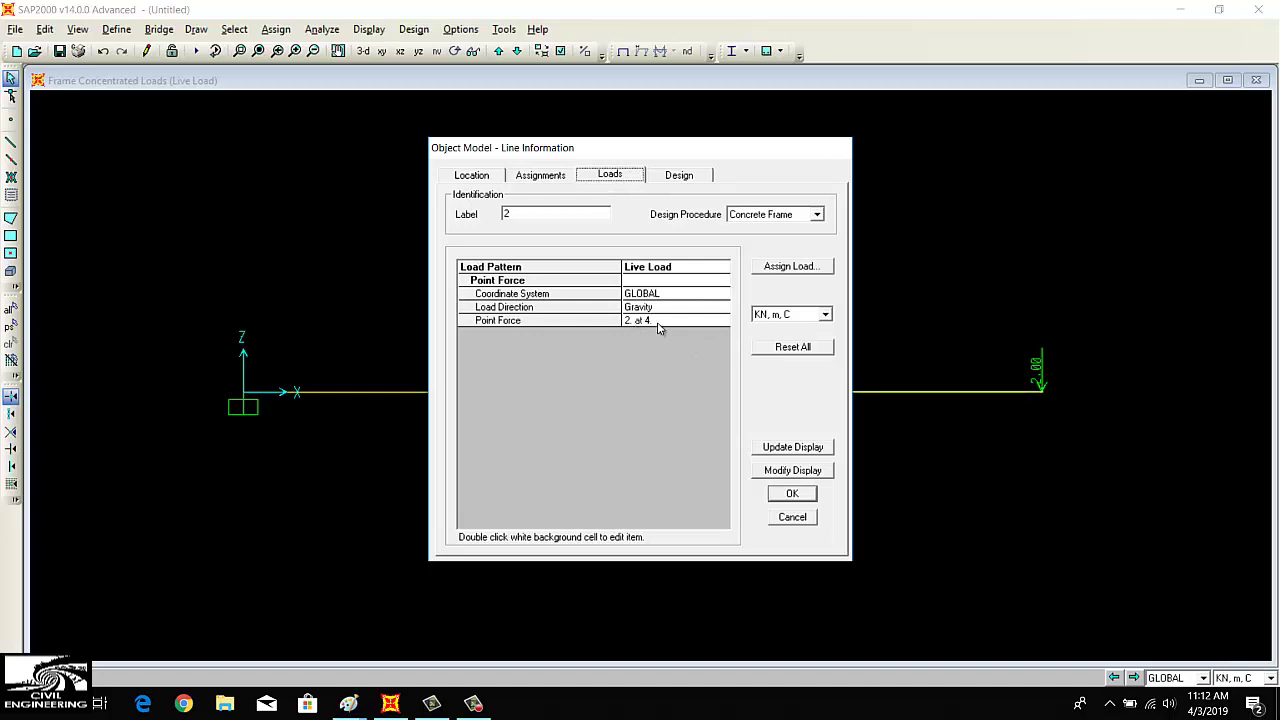
left_click(792, 493)
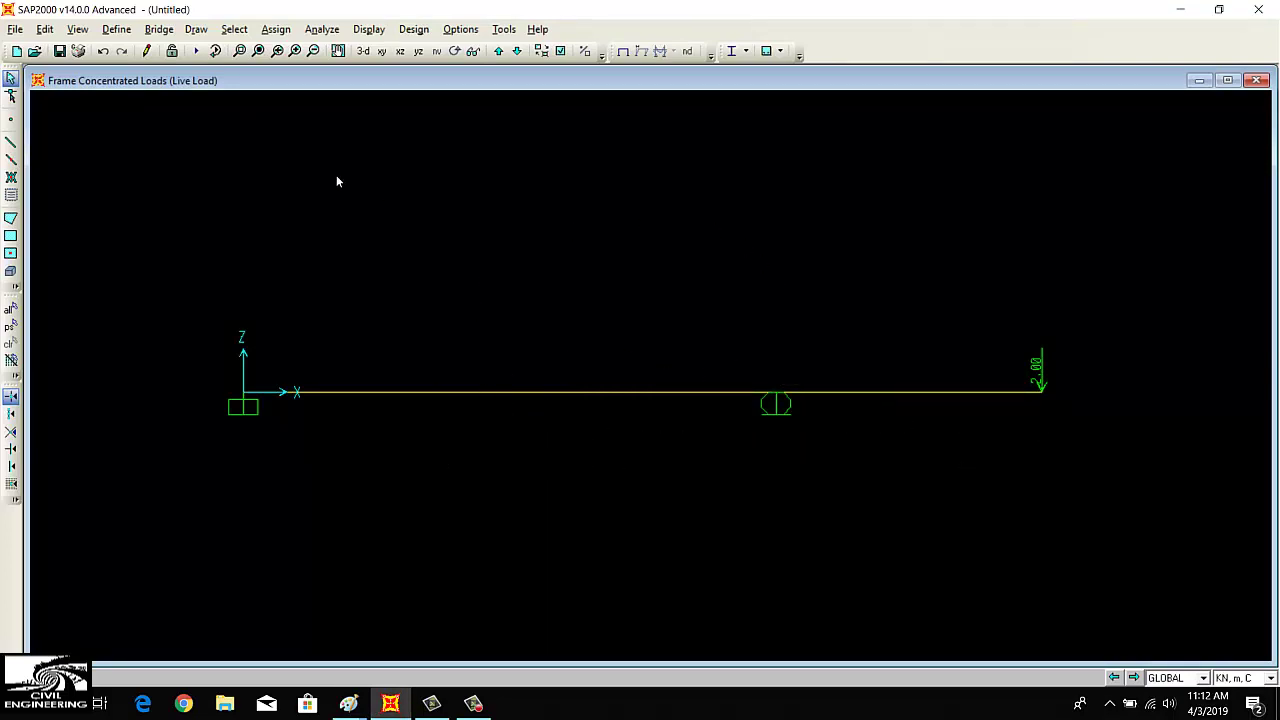
Save the model as Propped Cantilever beam in the Sap2000 folder on the Desktop
left_click(15, 29)
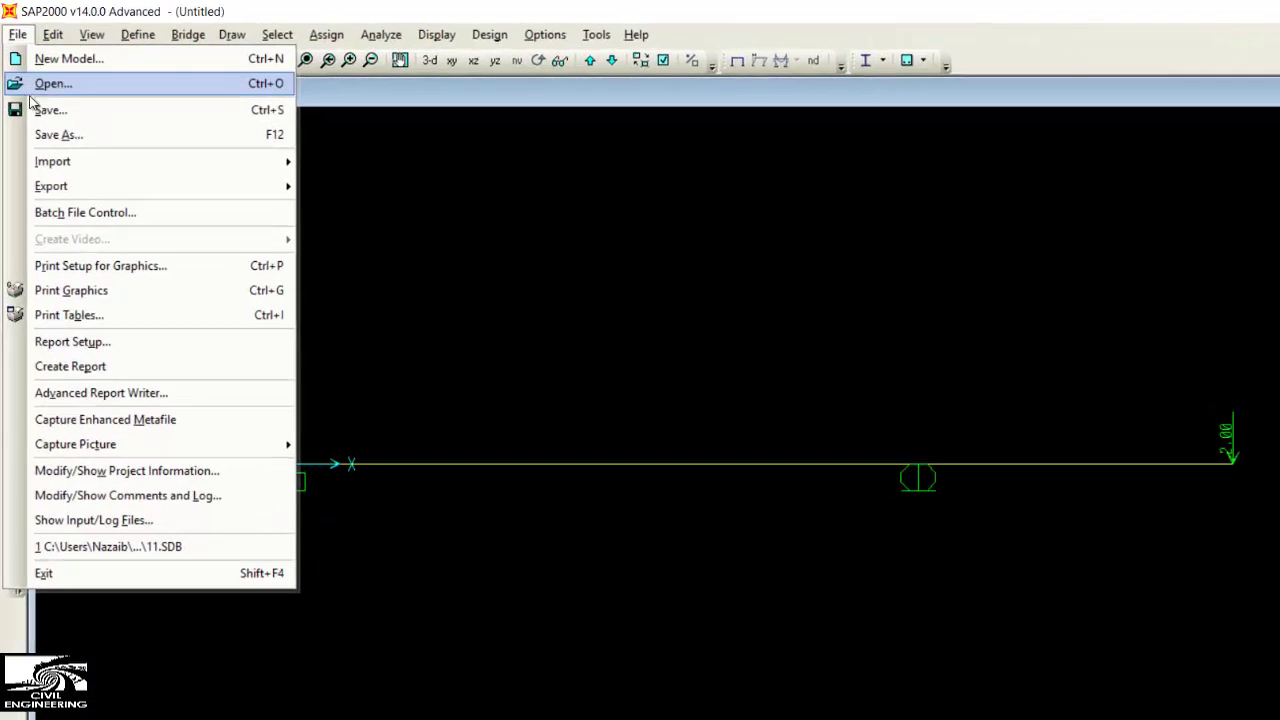
left_click(45, 114)
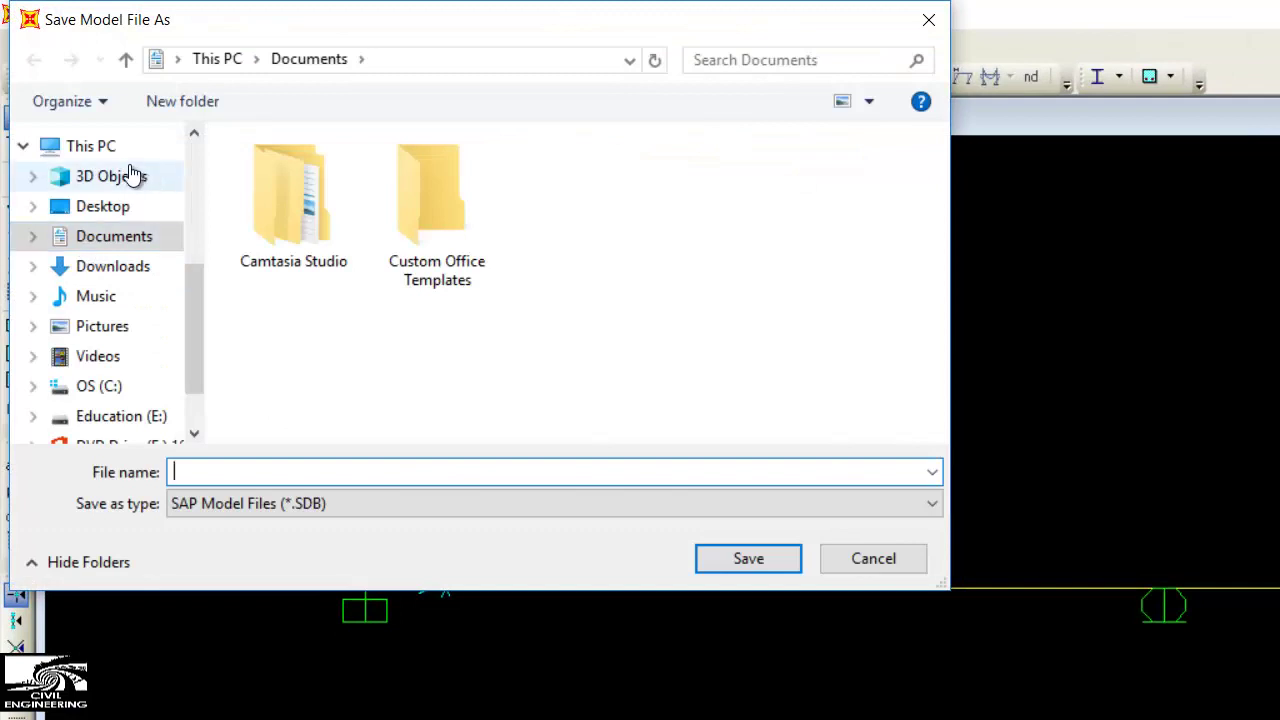
left_click(118, 206)
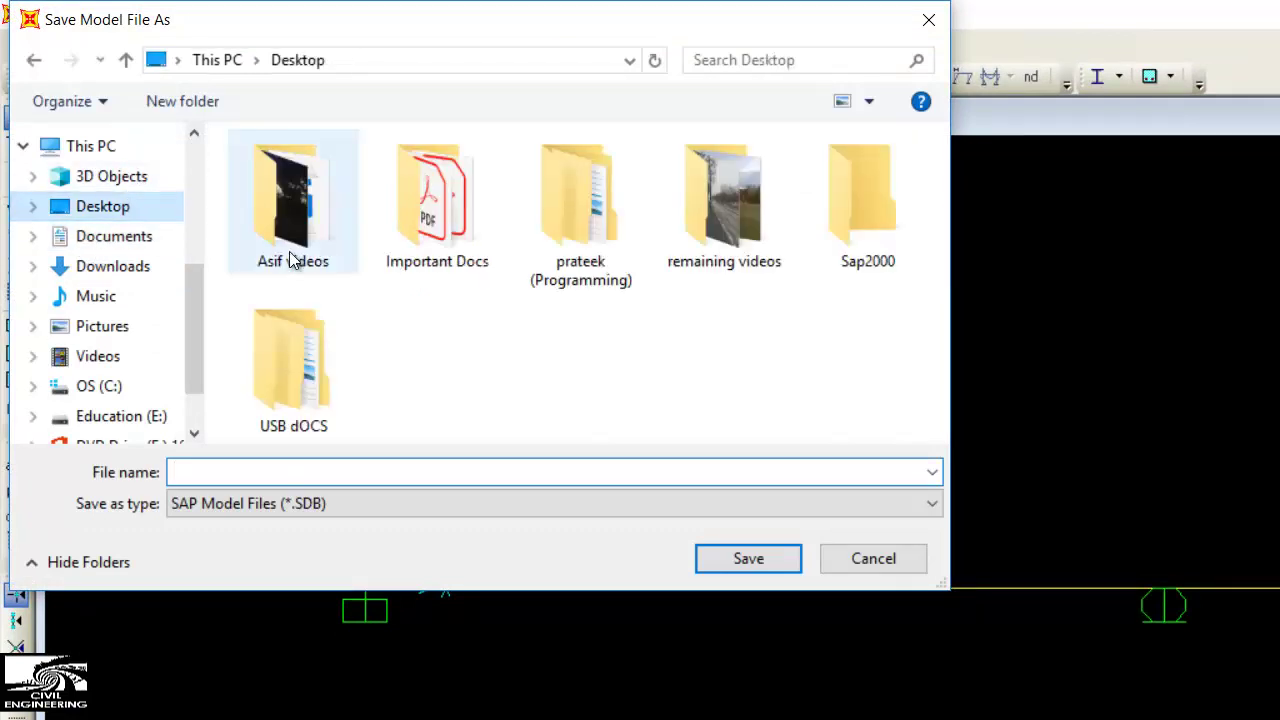
double_click(846, 229)
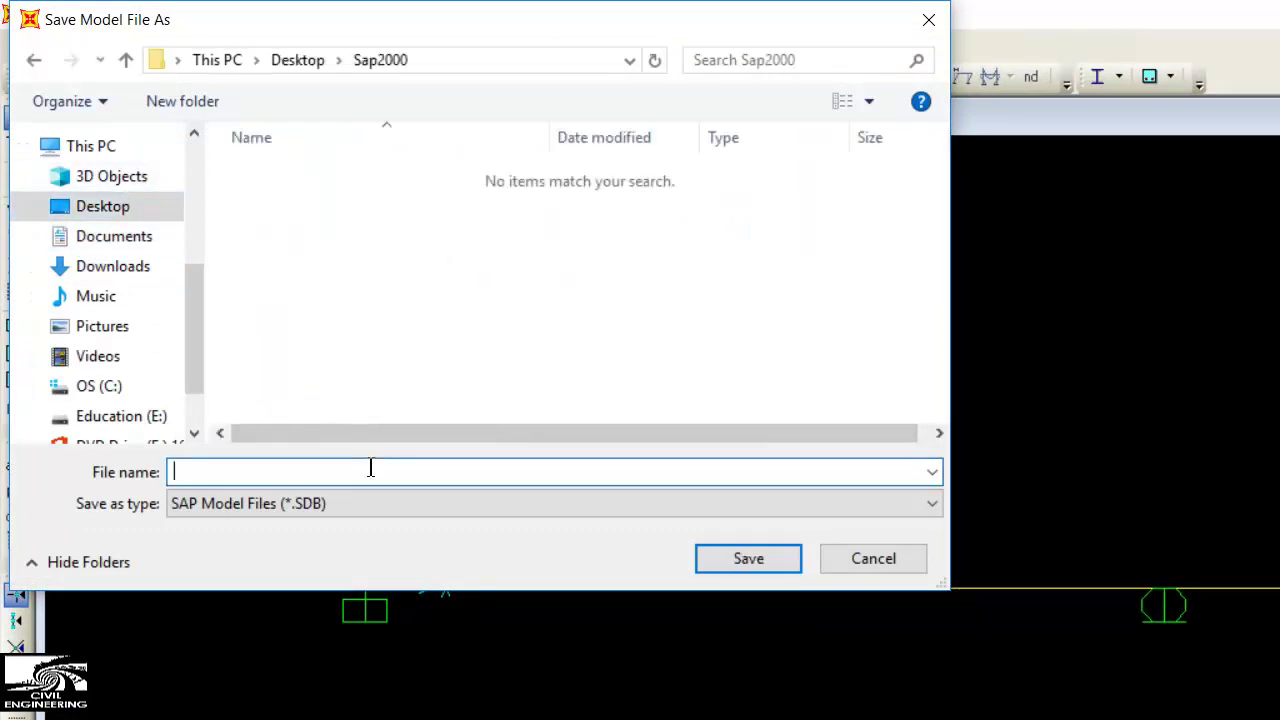
type("Propped Cantleve")
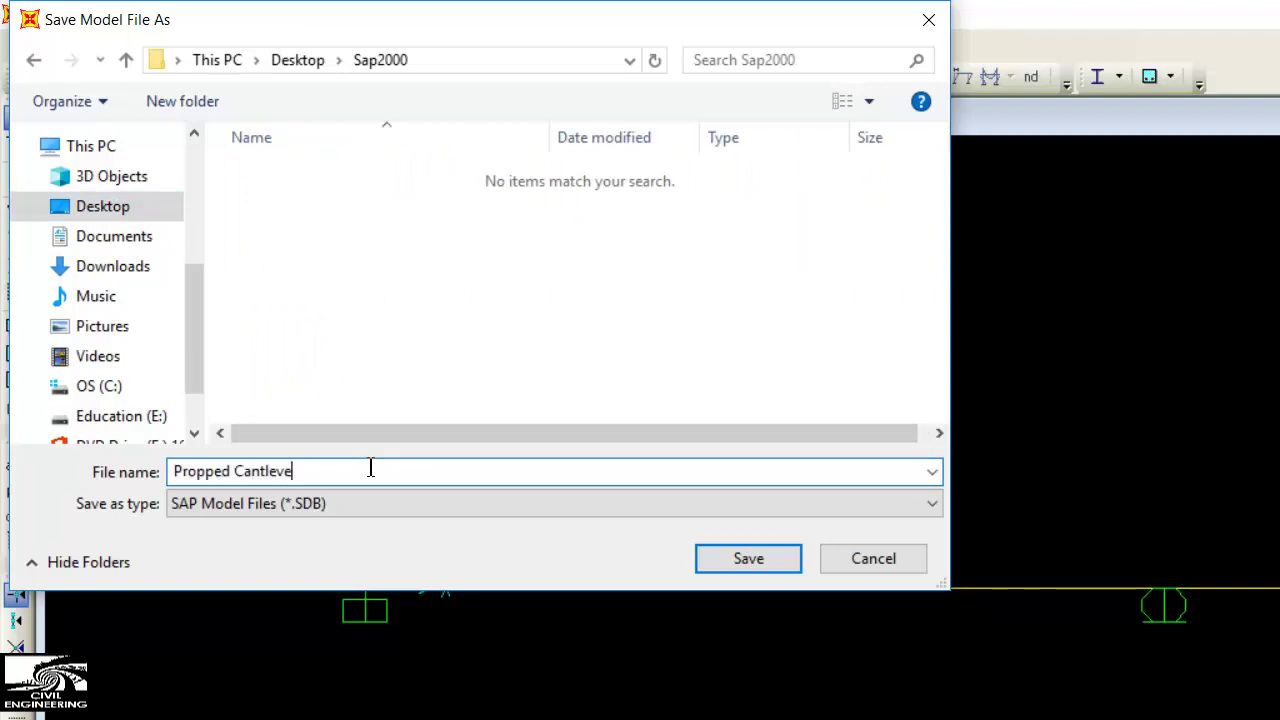
key("BackSpace")
key("BackSpace")
key("BackSpace")
type("lever beam")
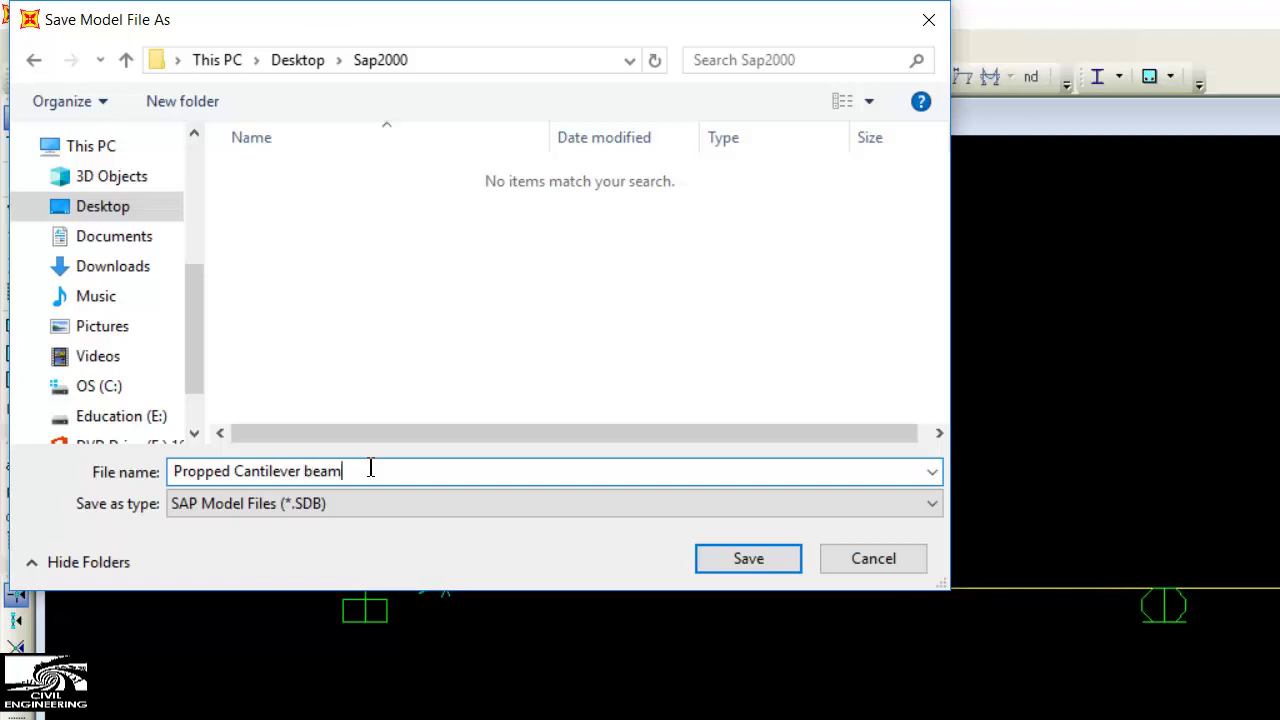
left_click(742, 561)
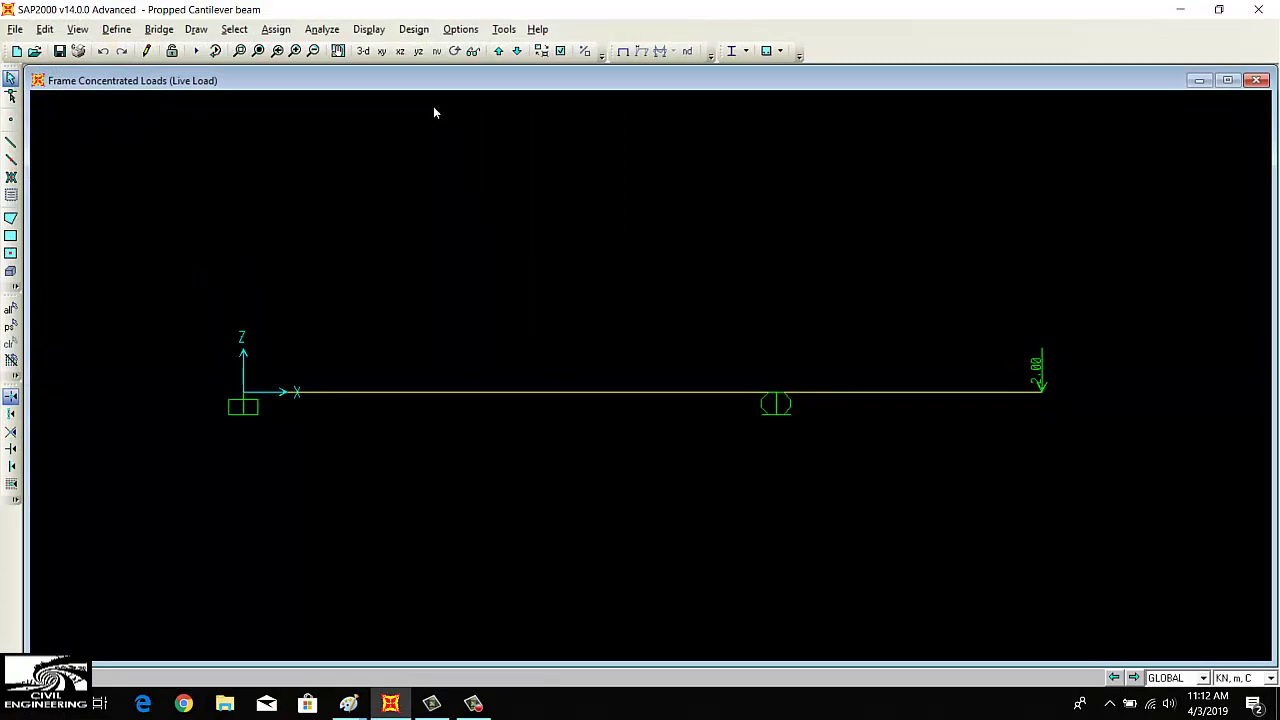
Set the MODAL case to Do Not Run and run the analysis for the DEAD and Live Load cases
left_click(328, 32)
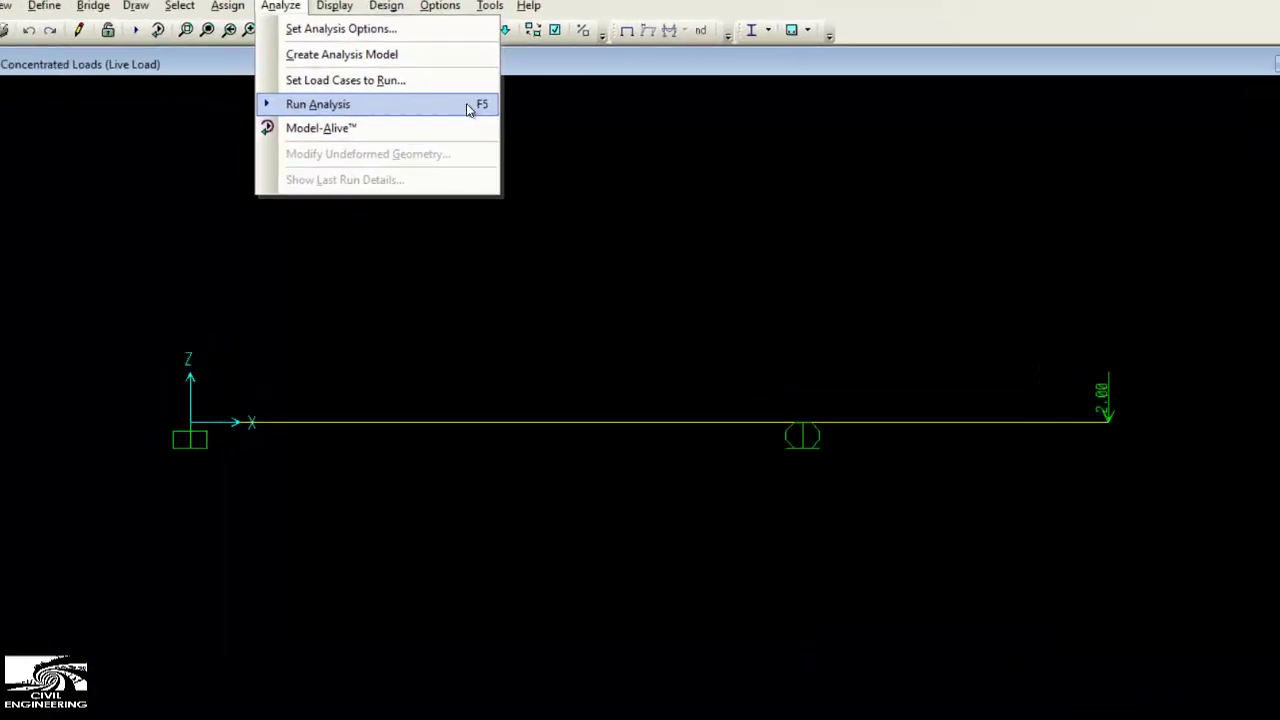
left_click(357, 105)
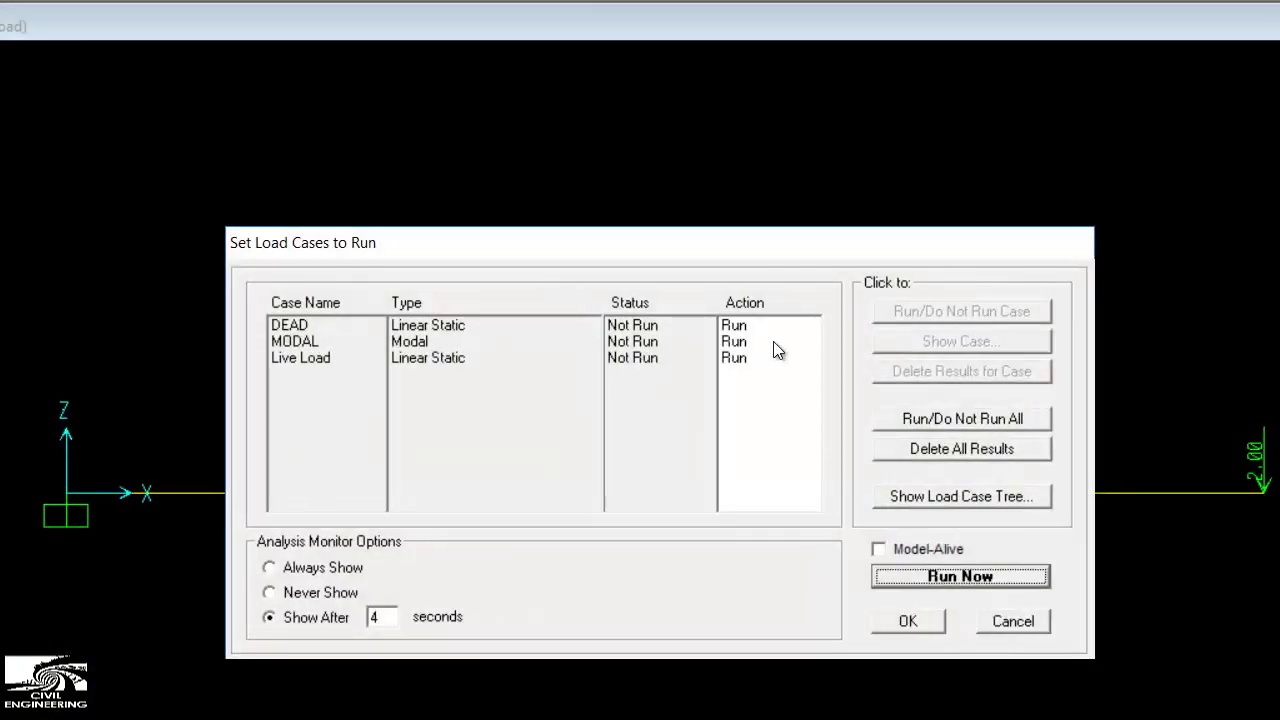
left_click(742, 345)
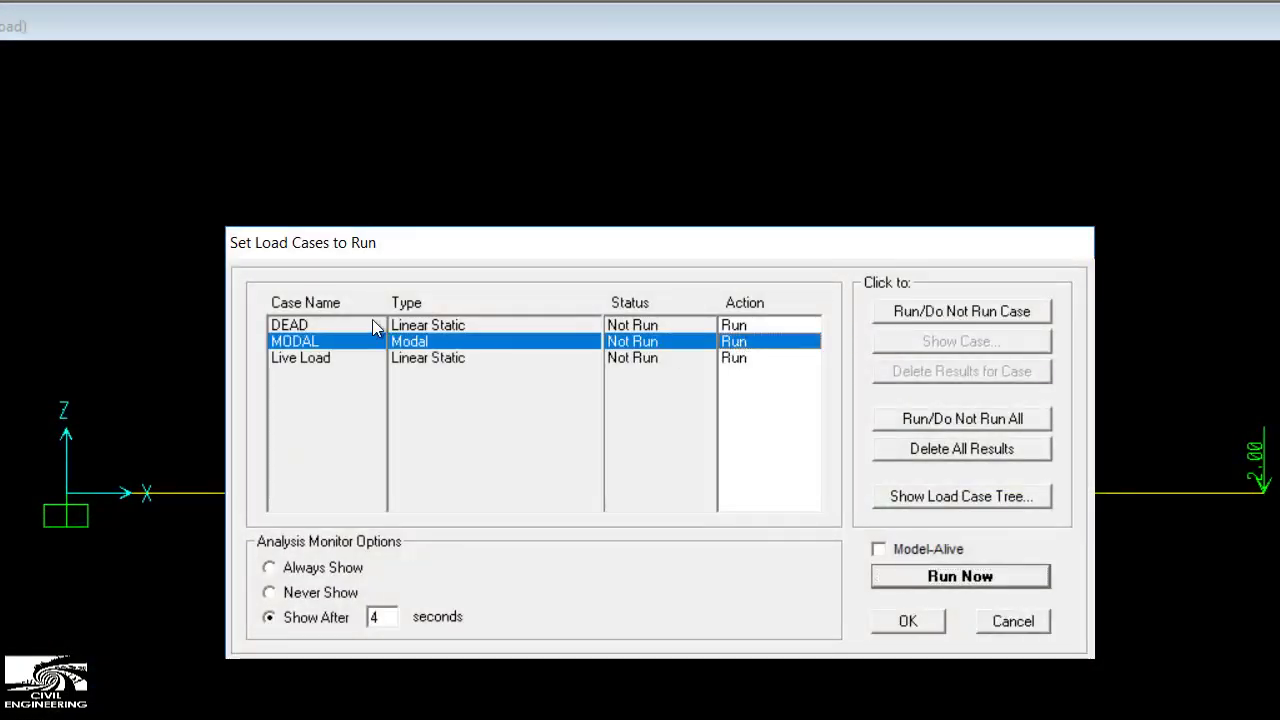
left_click(972, 313)
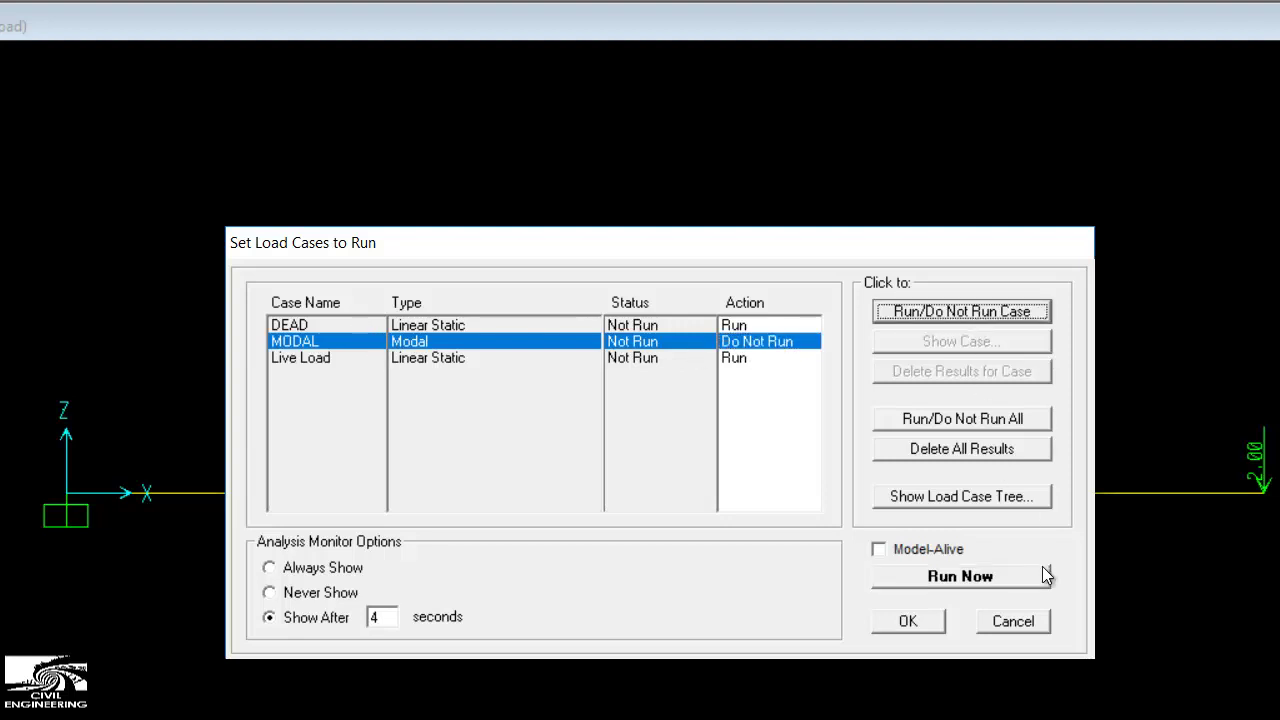
left_click(989, 574)
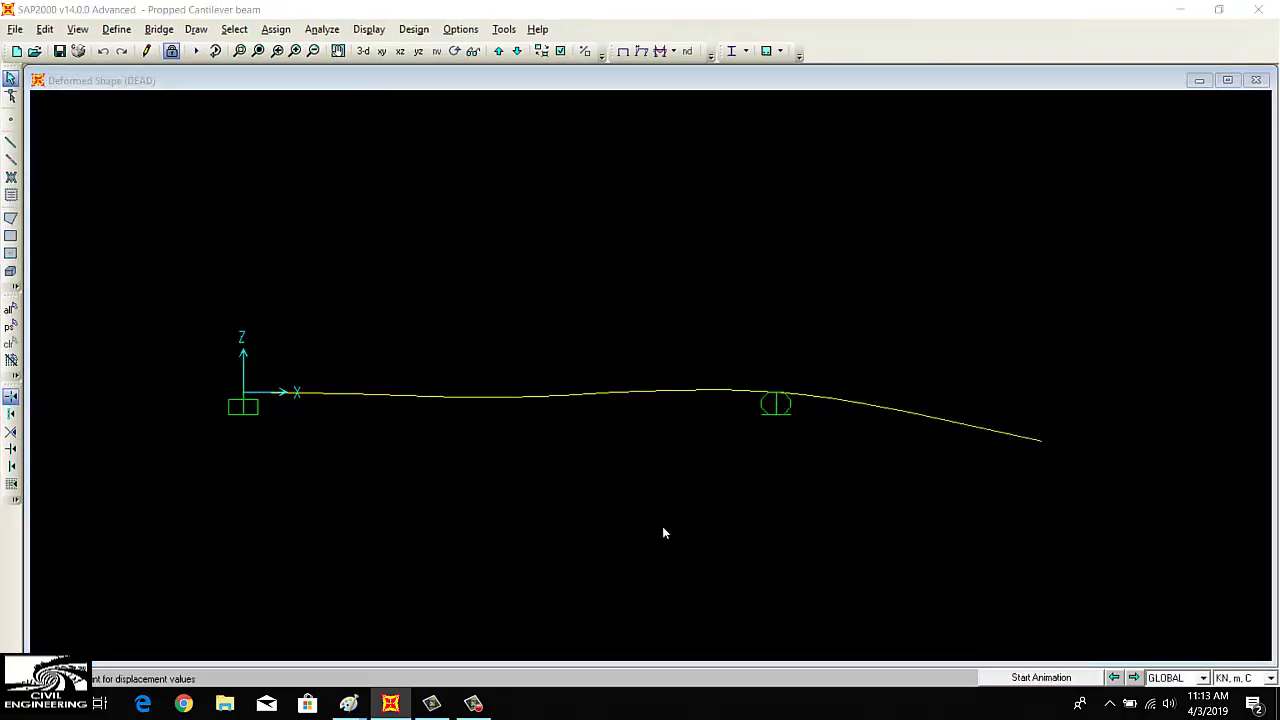
Animate the beam's deformed shape under the DEAD case, and stop the animation
left_click(1054, 680)
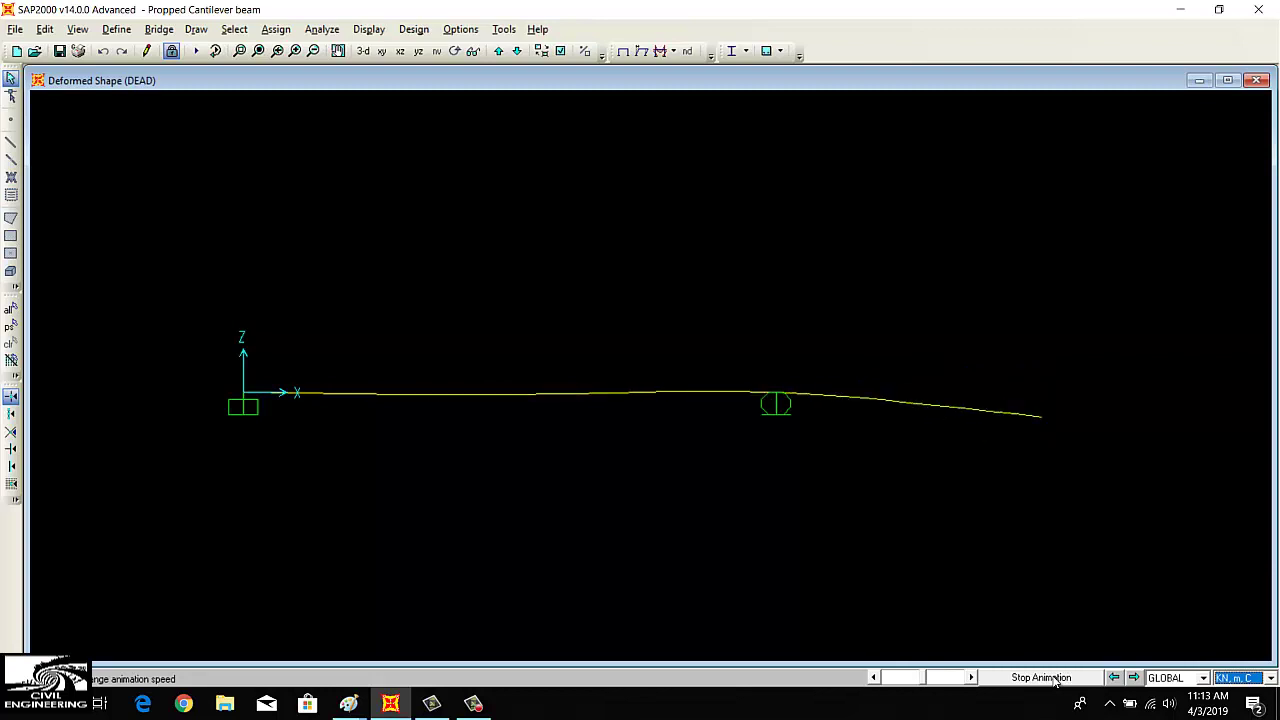
left_click(1054, 680)
left_click(1054, 679)
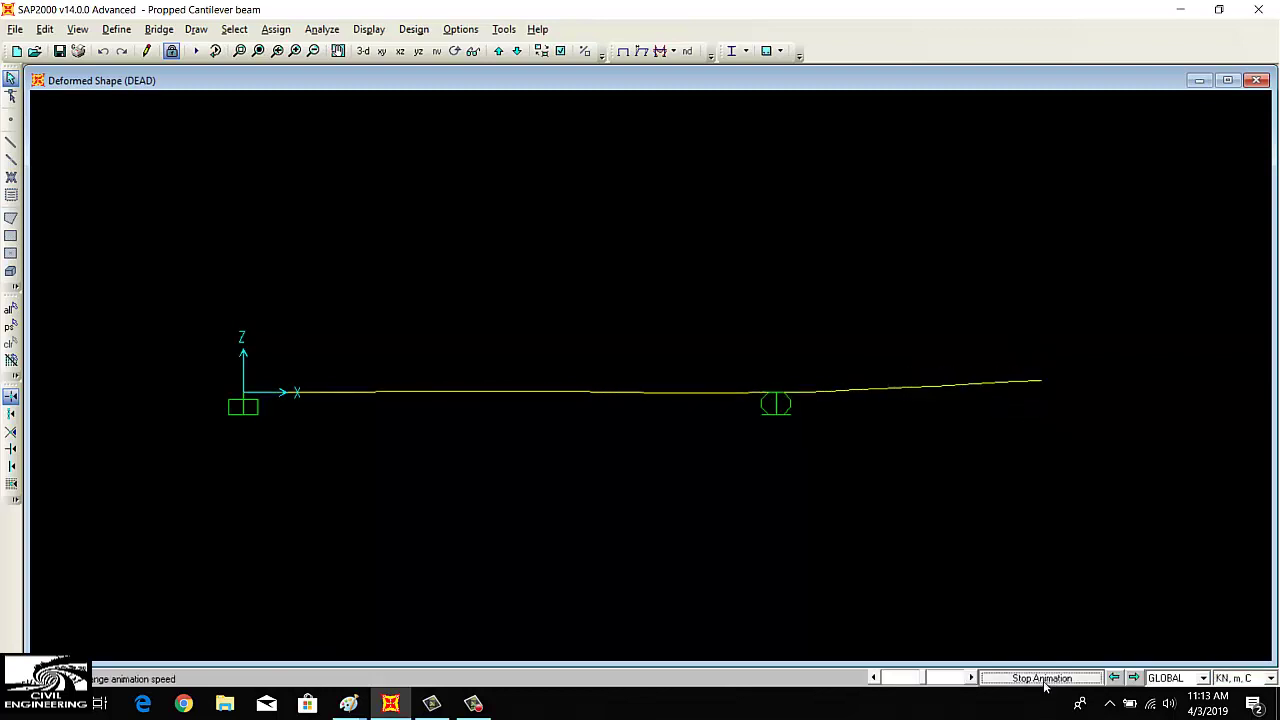
left_click(1047, 683)
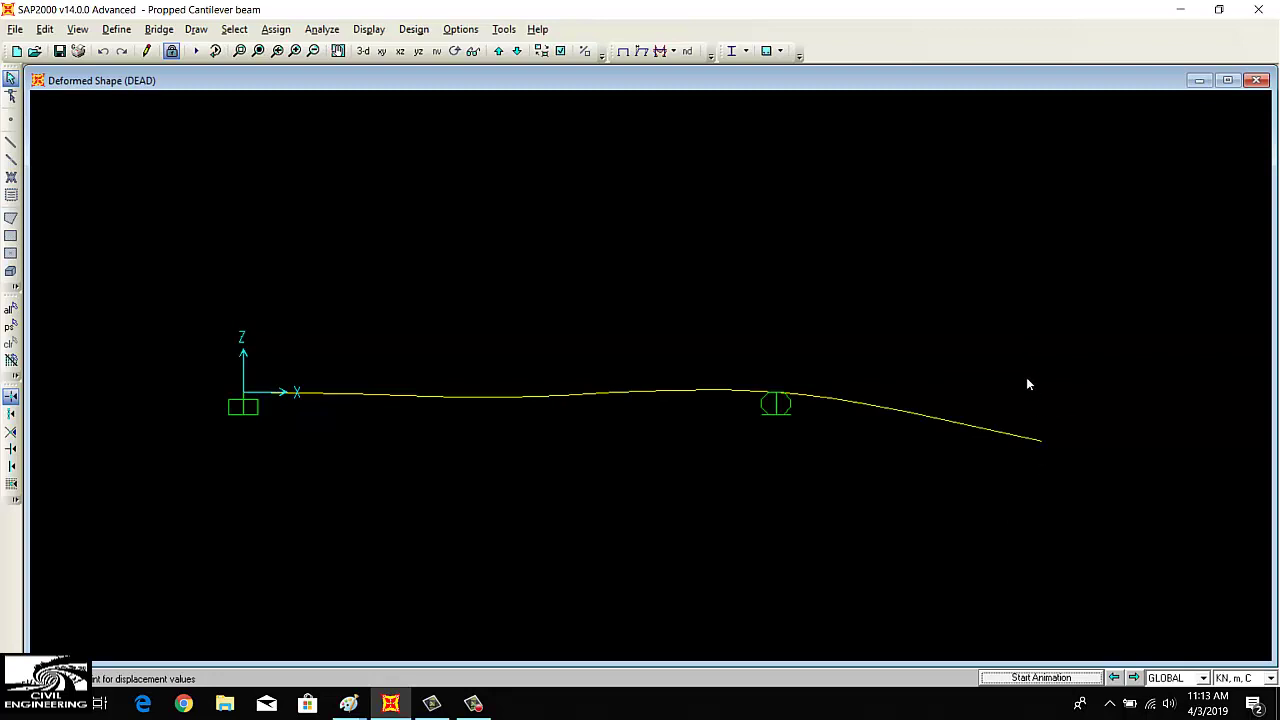
Display the joint reactions for the Live Load case as arrows and examine them at both supports
left_click(370, 30)
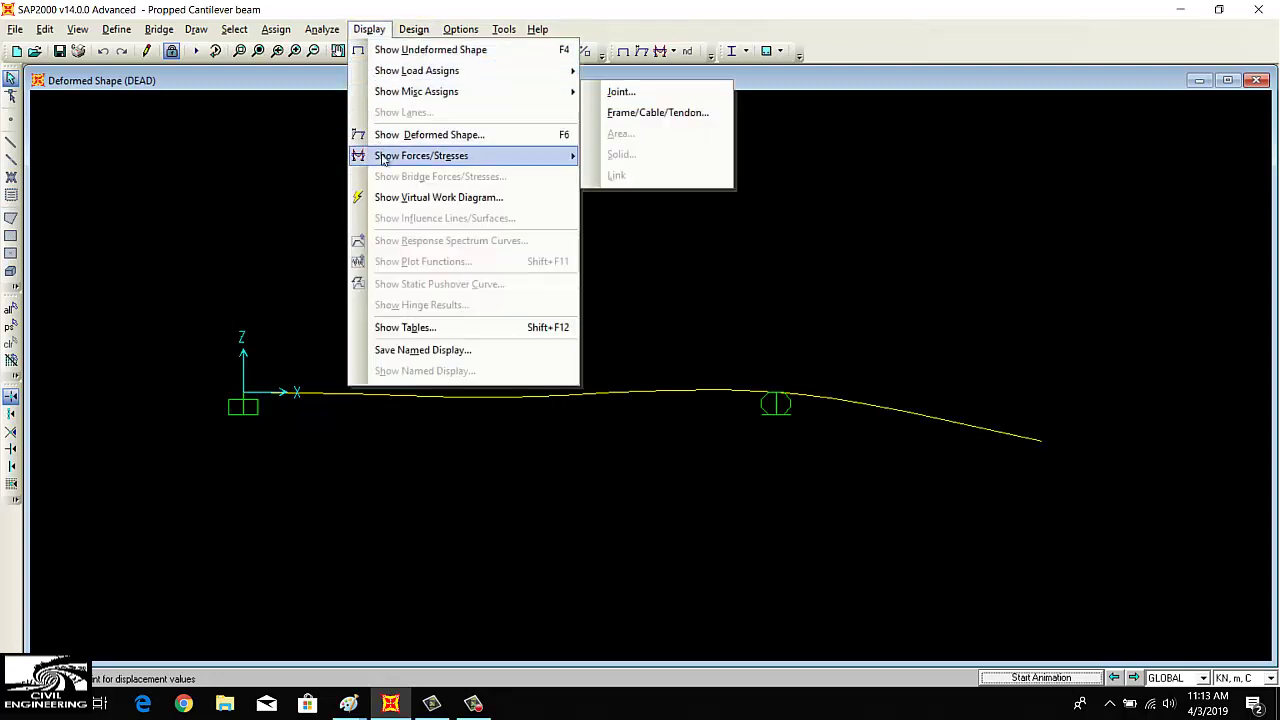
mouse_move(460, 156)
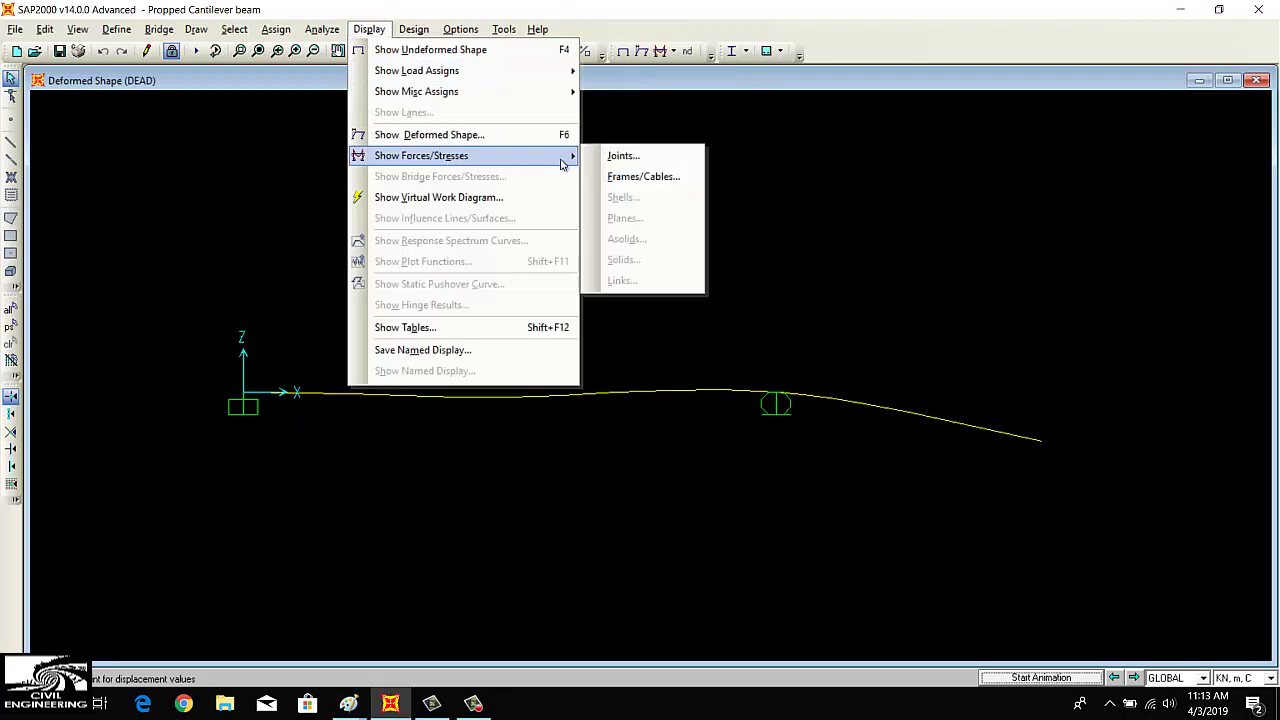
left_click(622, 156)
left_click(715, 240)
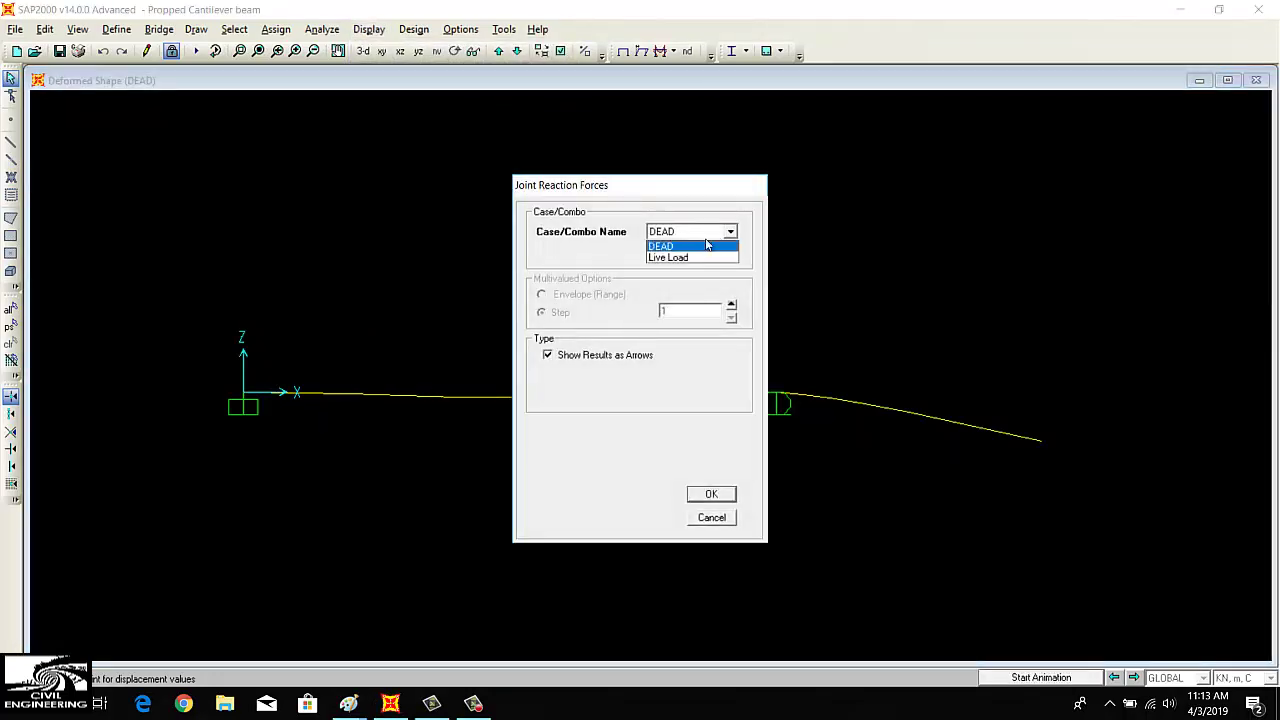
left_click(686, 257)
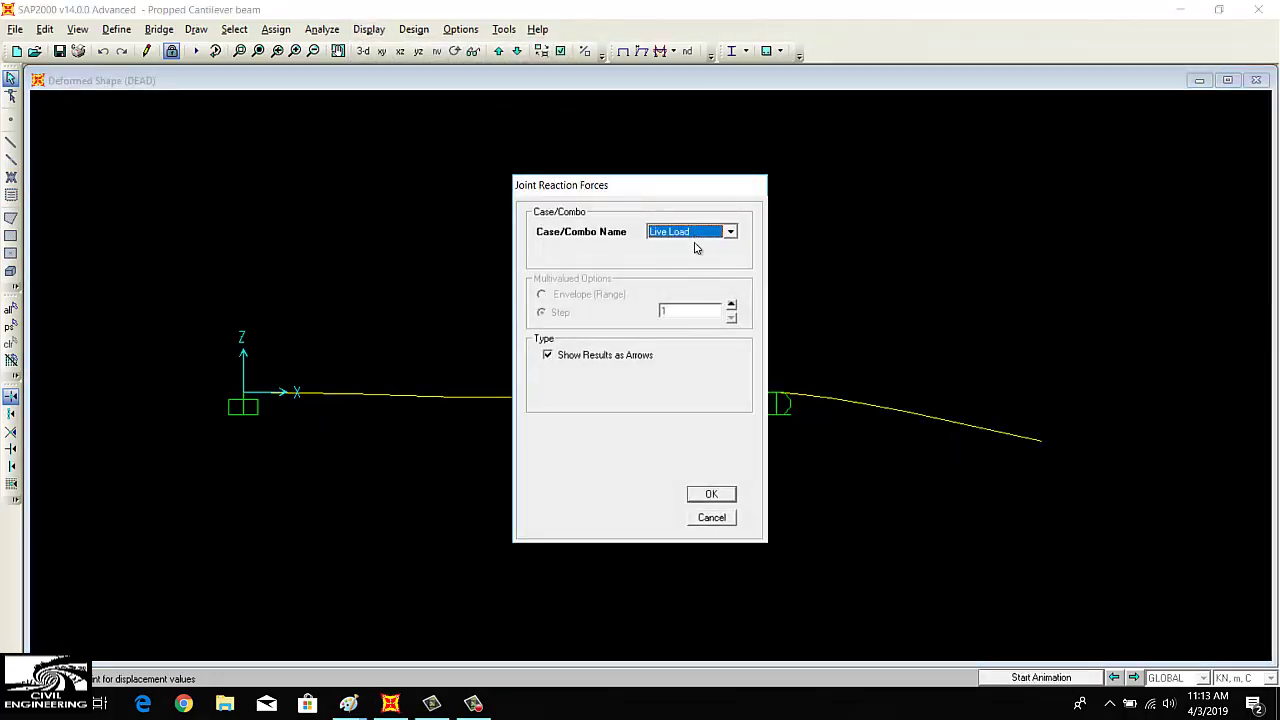
left_click(711, 494)
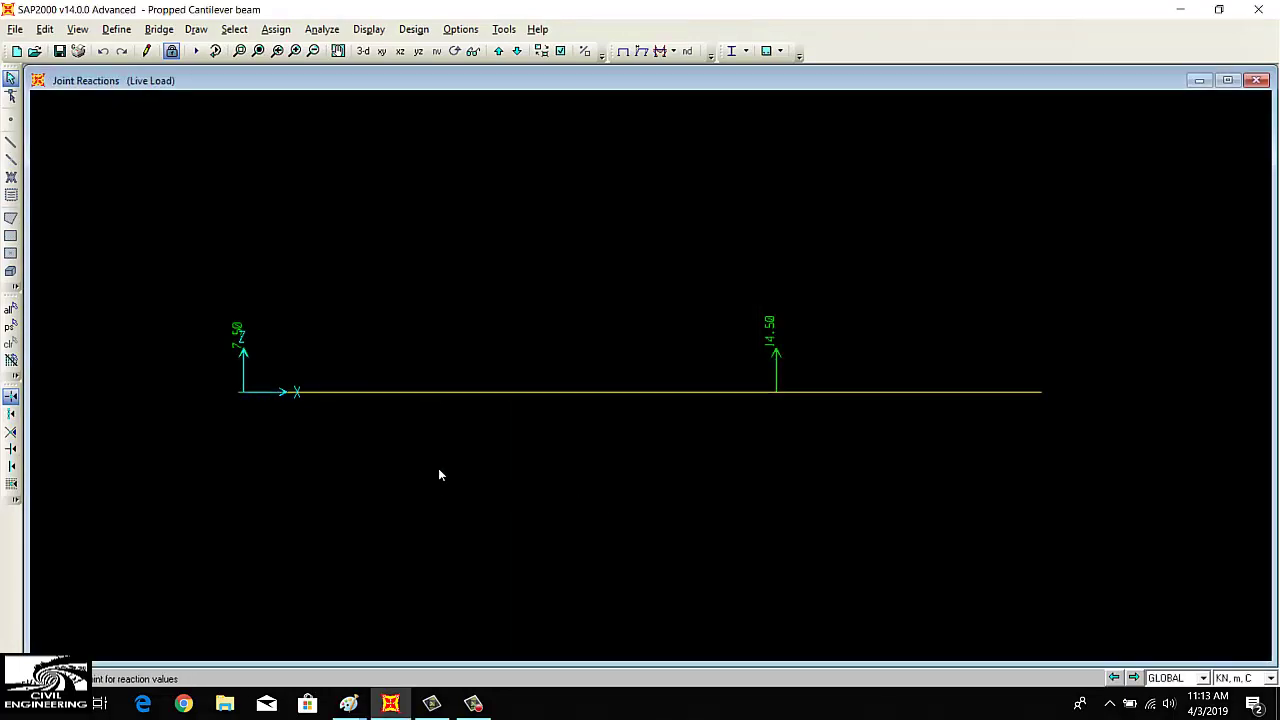
scroll(748, 363, "up", 2)
scroll(94, 377, "up", 3)
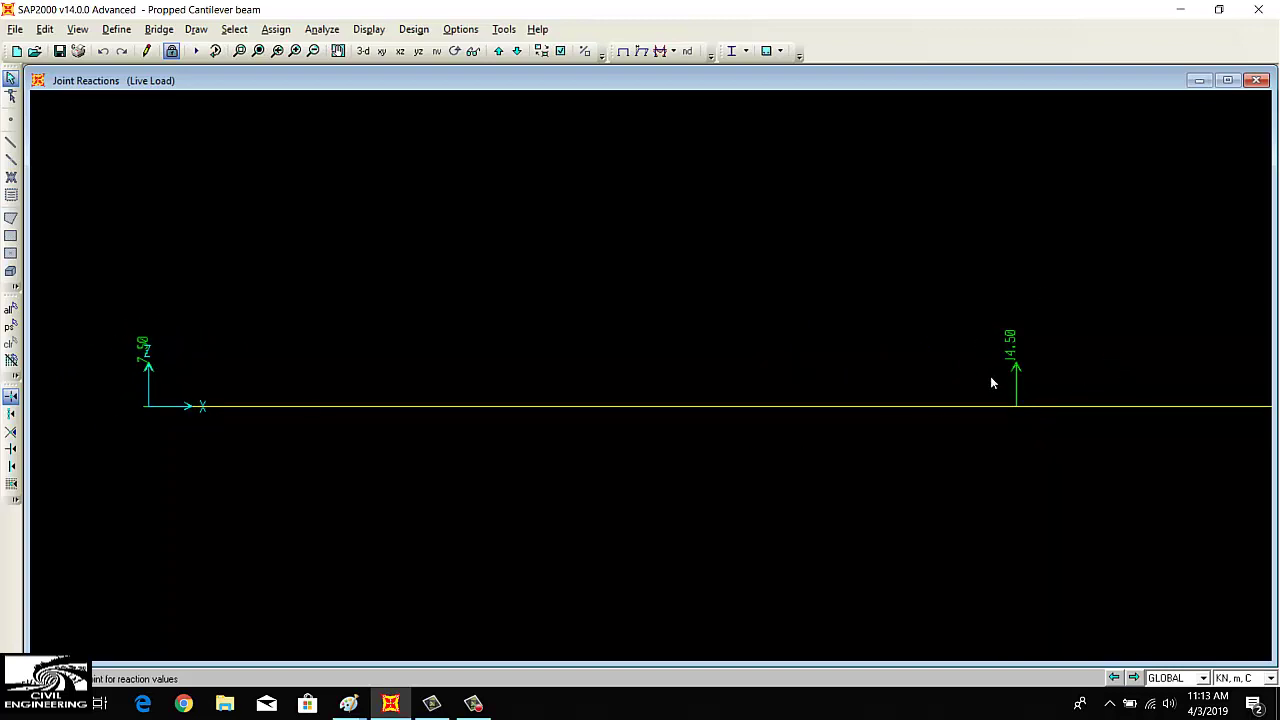
scroll(1013, 365, "down", 3)
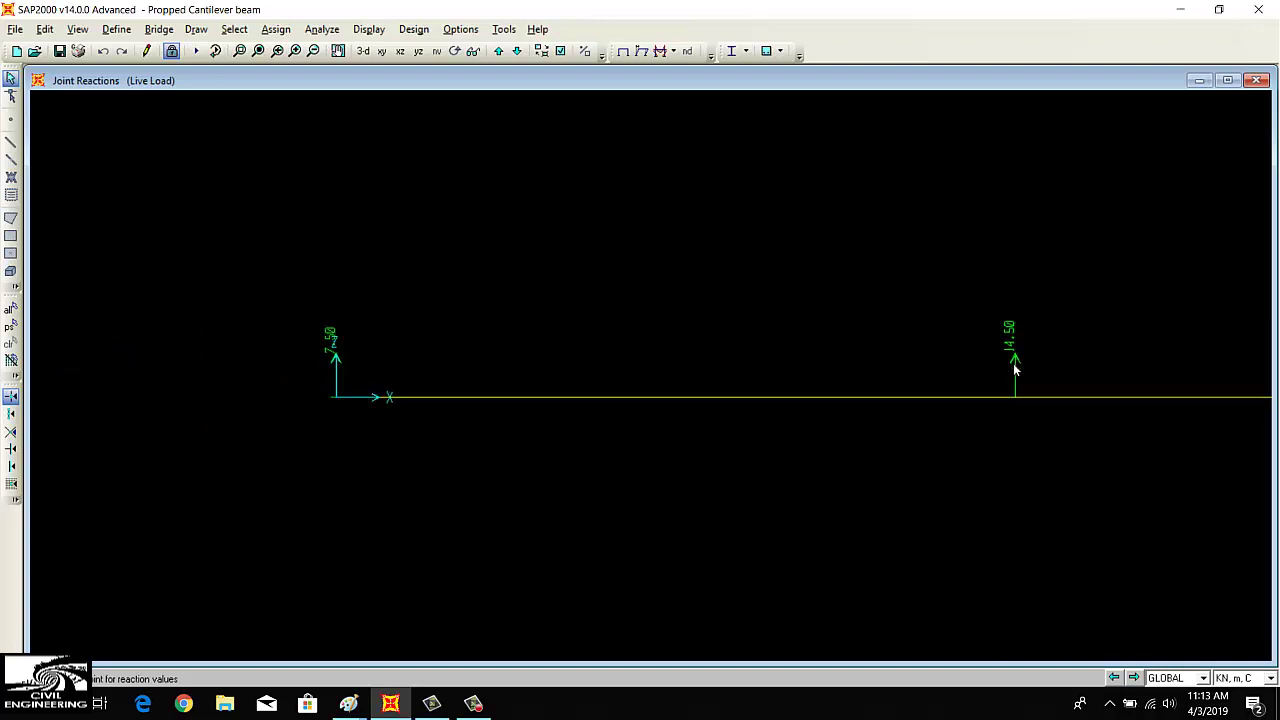
left_click(338, 50)
left_click_drag(786, 257, 609, 277)
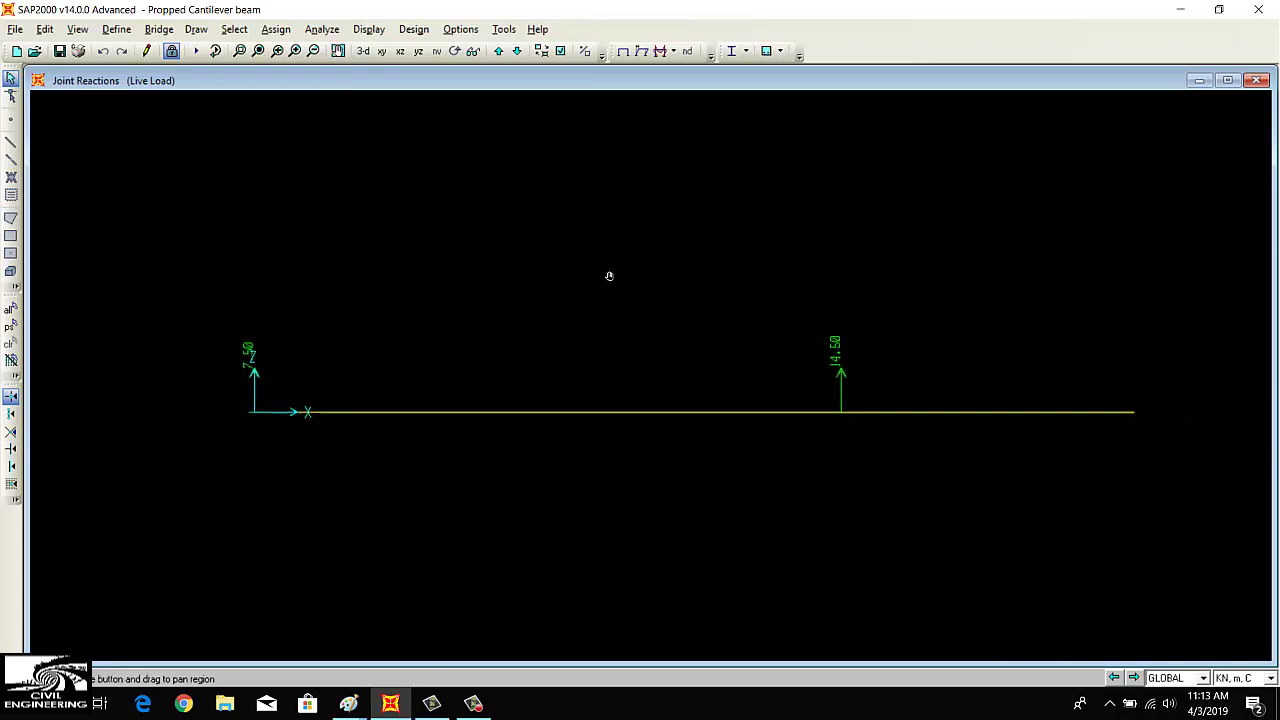
scroll(614, 305, "down", 1)
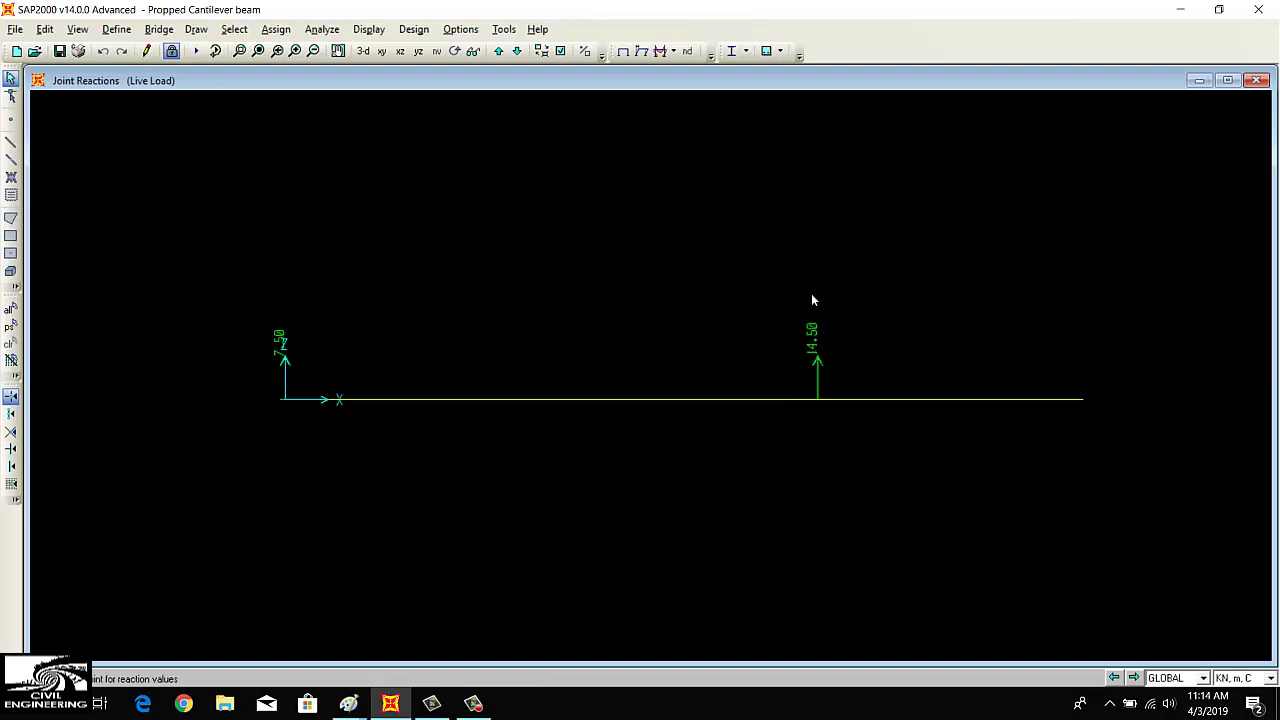
Display the frame Shear 2-2 diagram for the Live Load case with values shown, and examine it along the whole beam
left_click(369, 29)
mouse_move(497, 160)
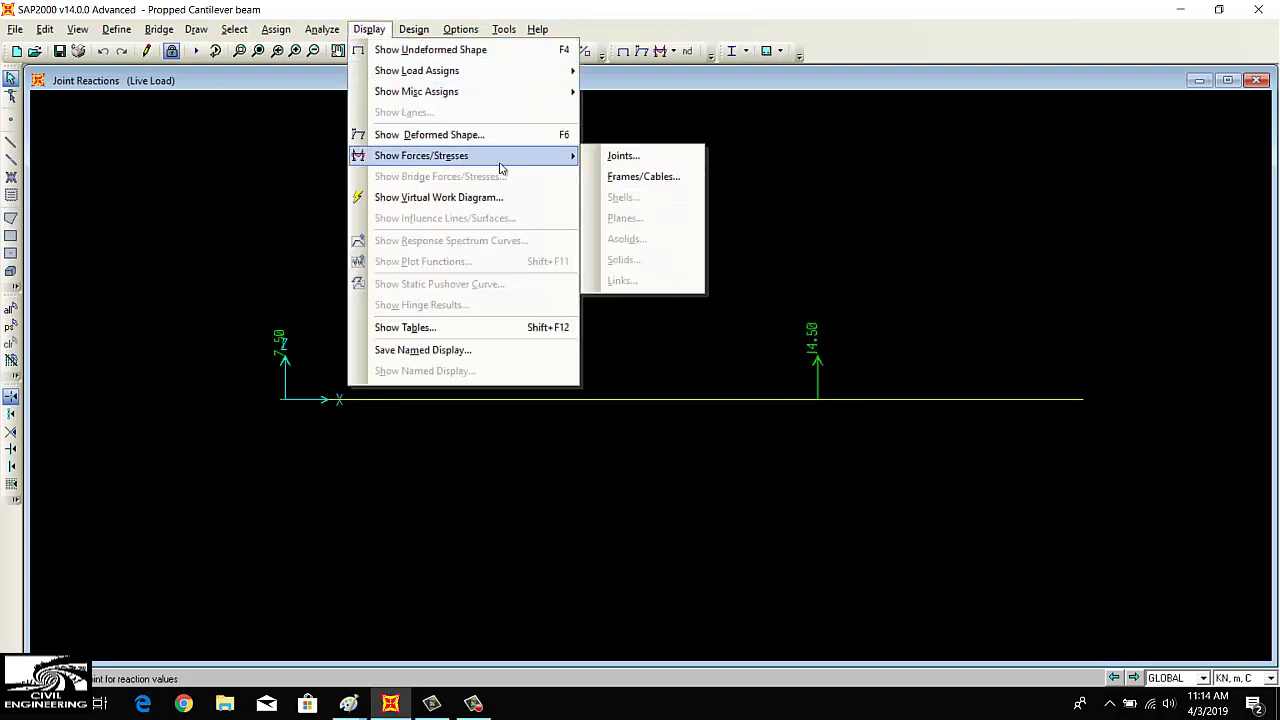
left_click(625, 178)
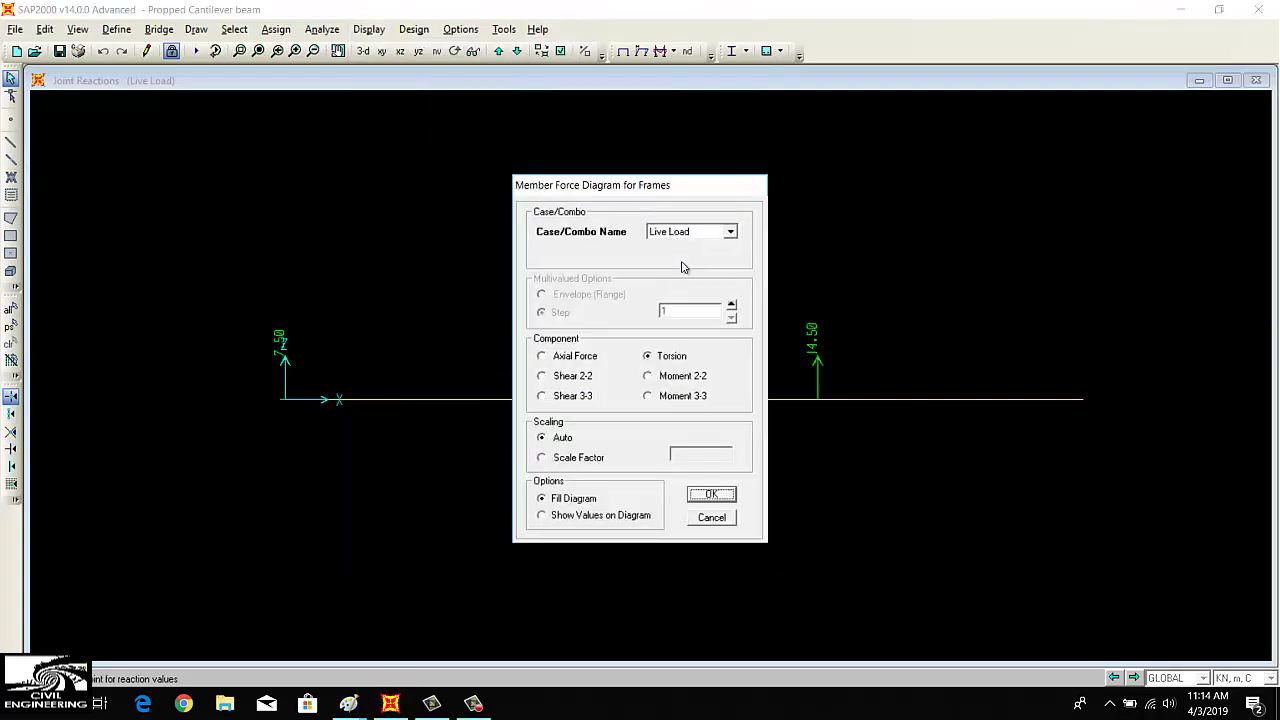
left_click(584, 382)
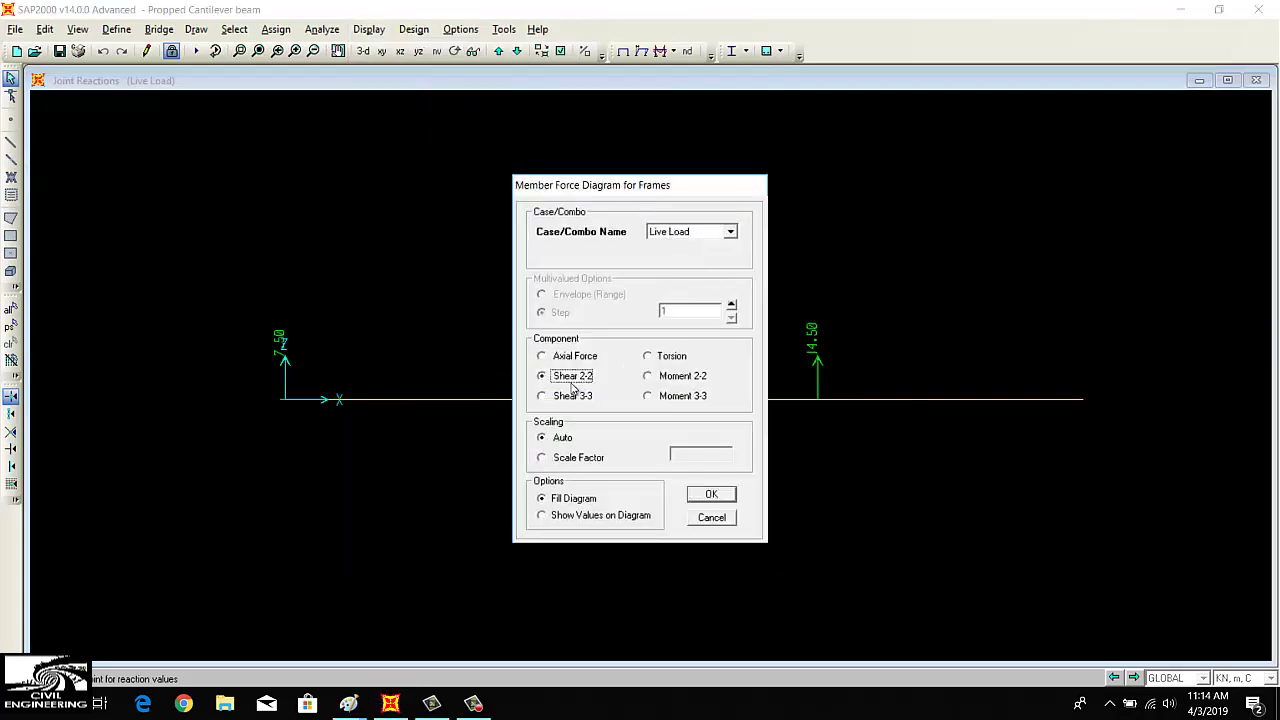
left_click(580, 517)
left_click(709, 493)
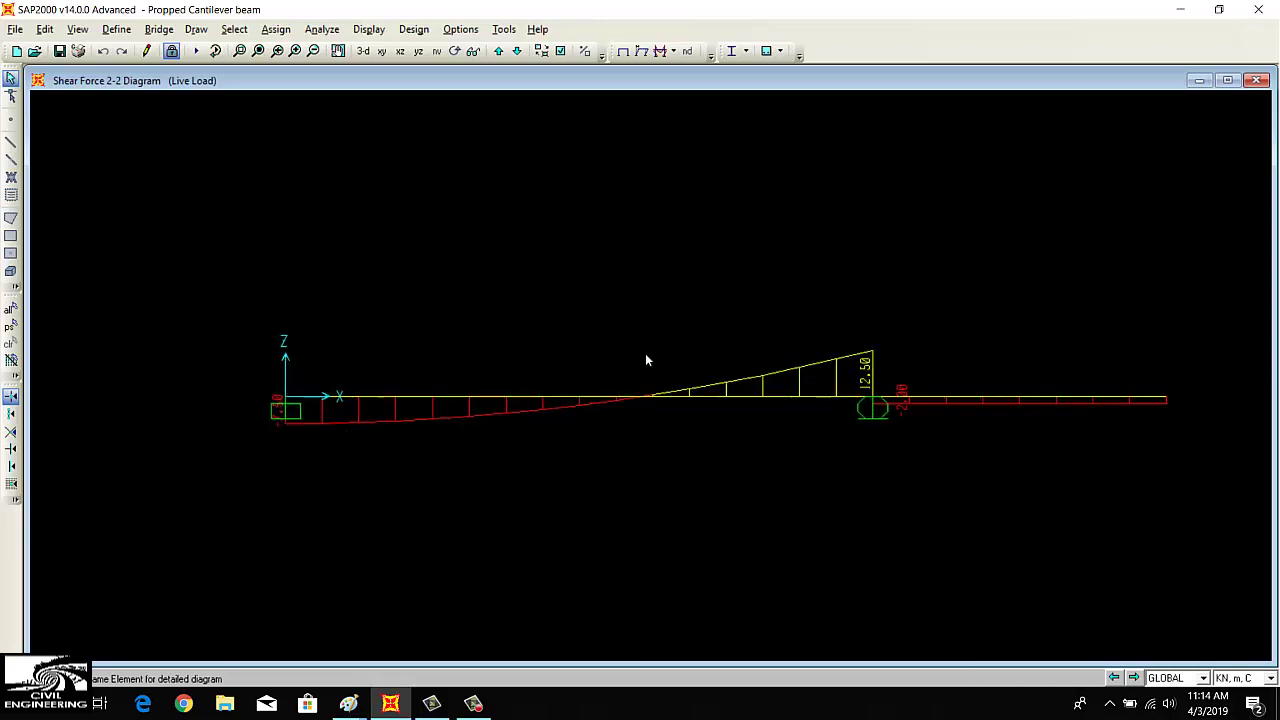
left_click(338, 51)
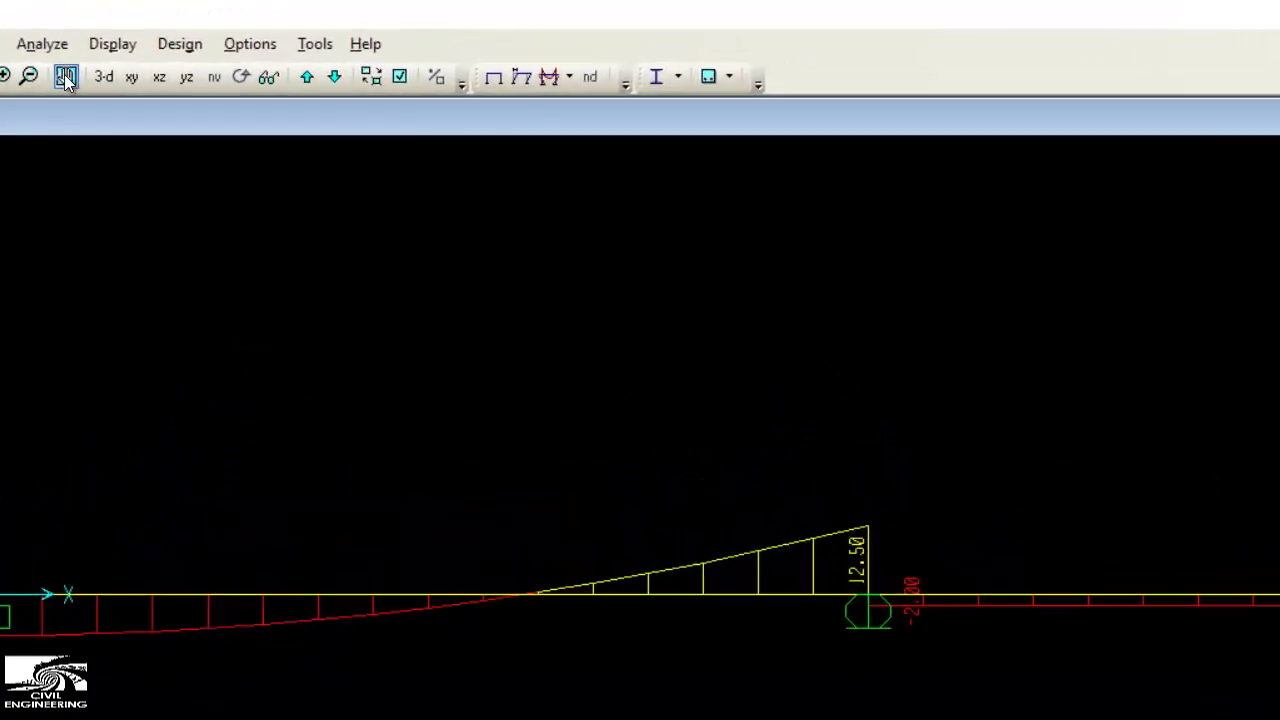
left_click_drag(526, 404, 445, 390)
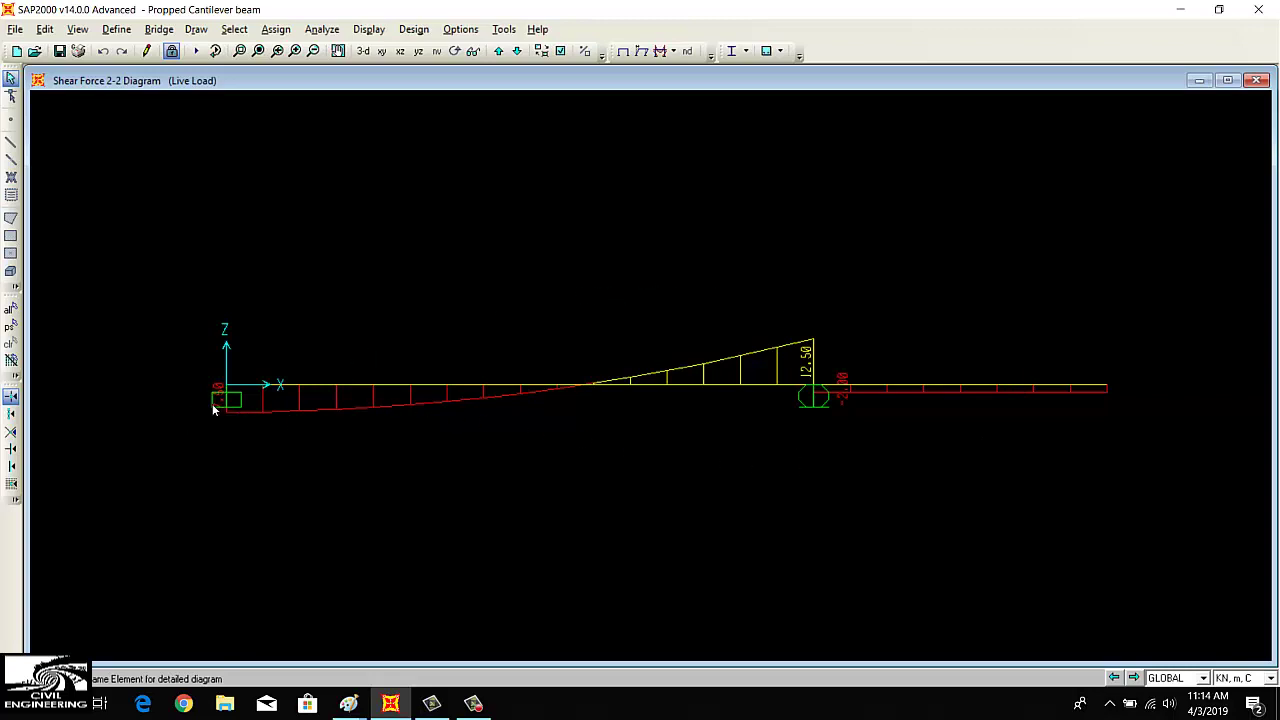
scroll(216, 414, "up", 3)
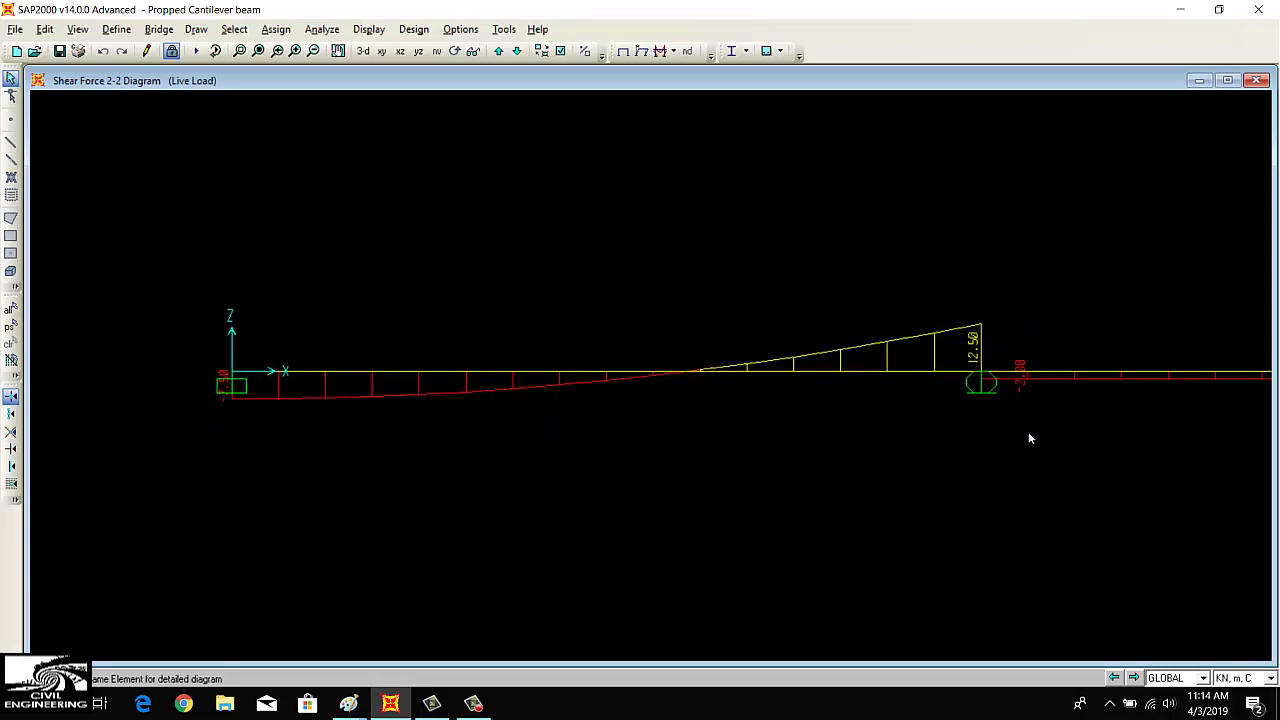
scroll(1128, 405, "down", 2)
left_click(338, 51)
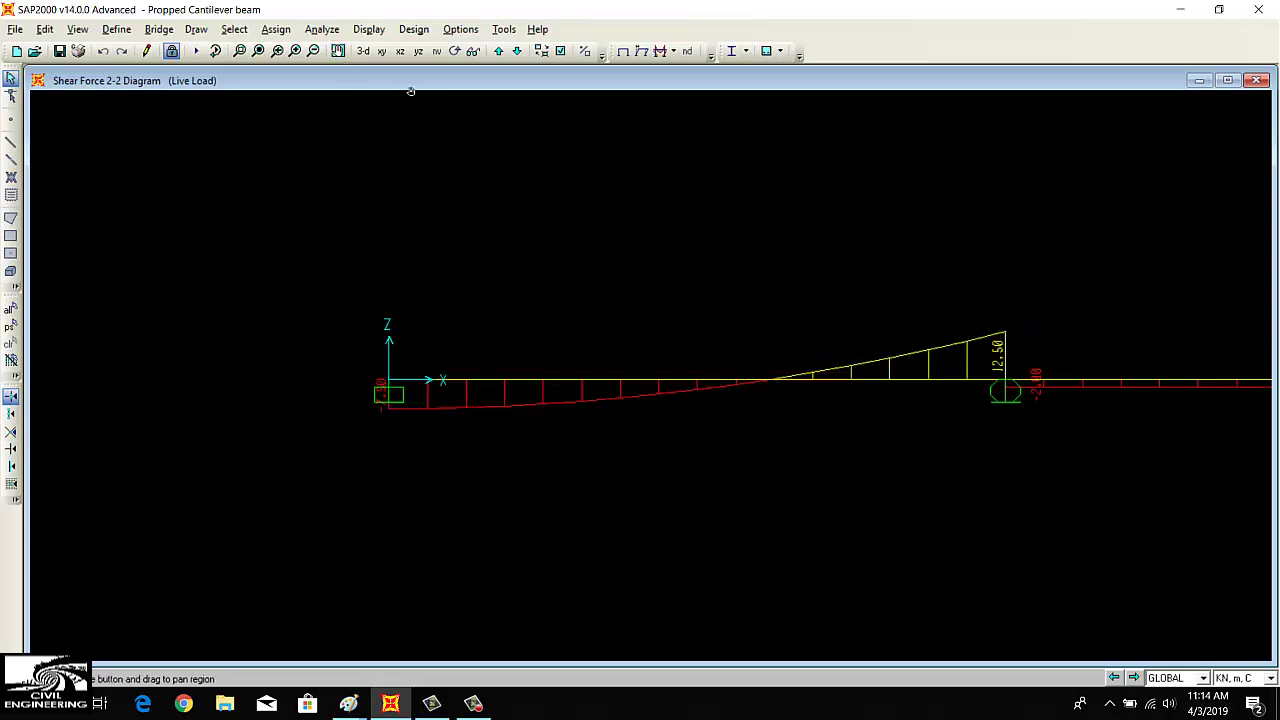
left_click_drag(985, 314, 777, 314)
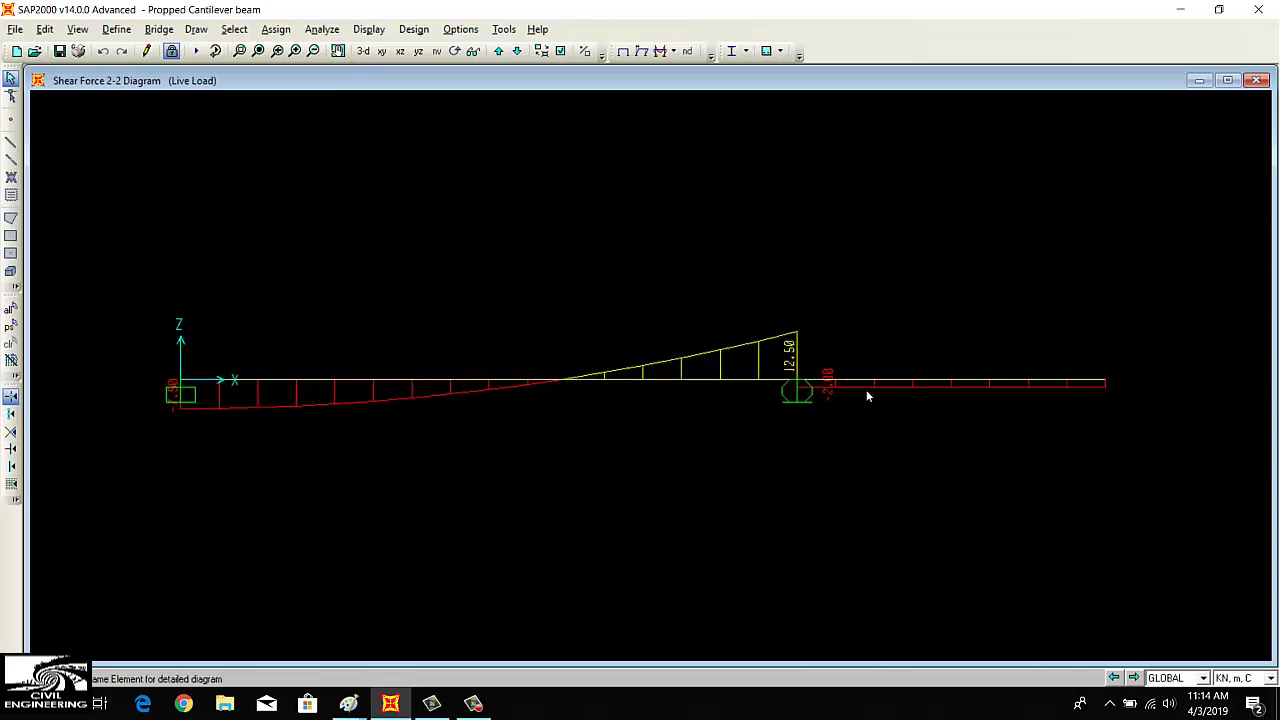
Display the frame Moment 3-3 diagram for the Live Load case with values shown on the diagram
left_click(368, 29)
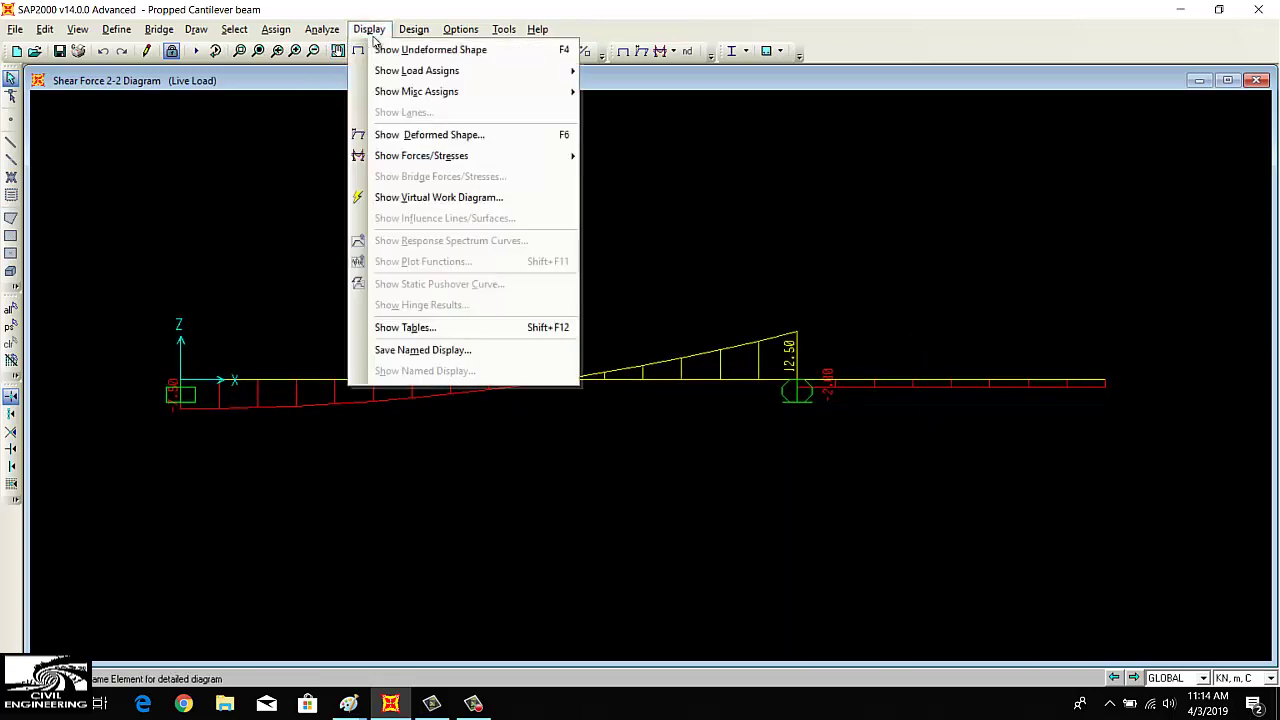
mouse_move(510, 157)
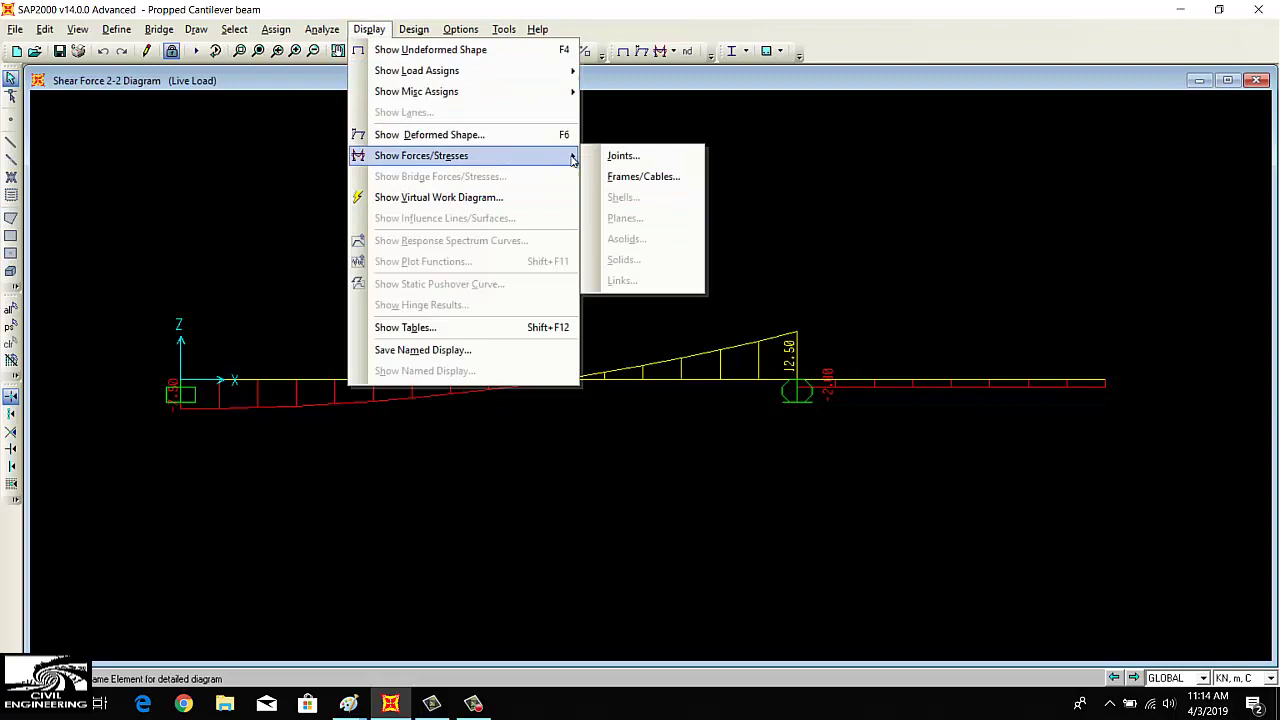
left_click(630, 176)
left_click(660, 397)
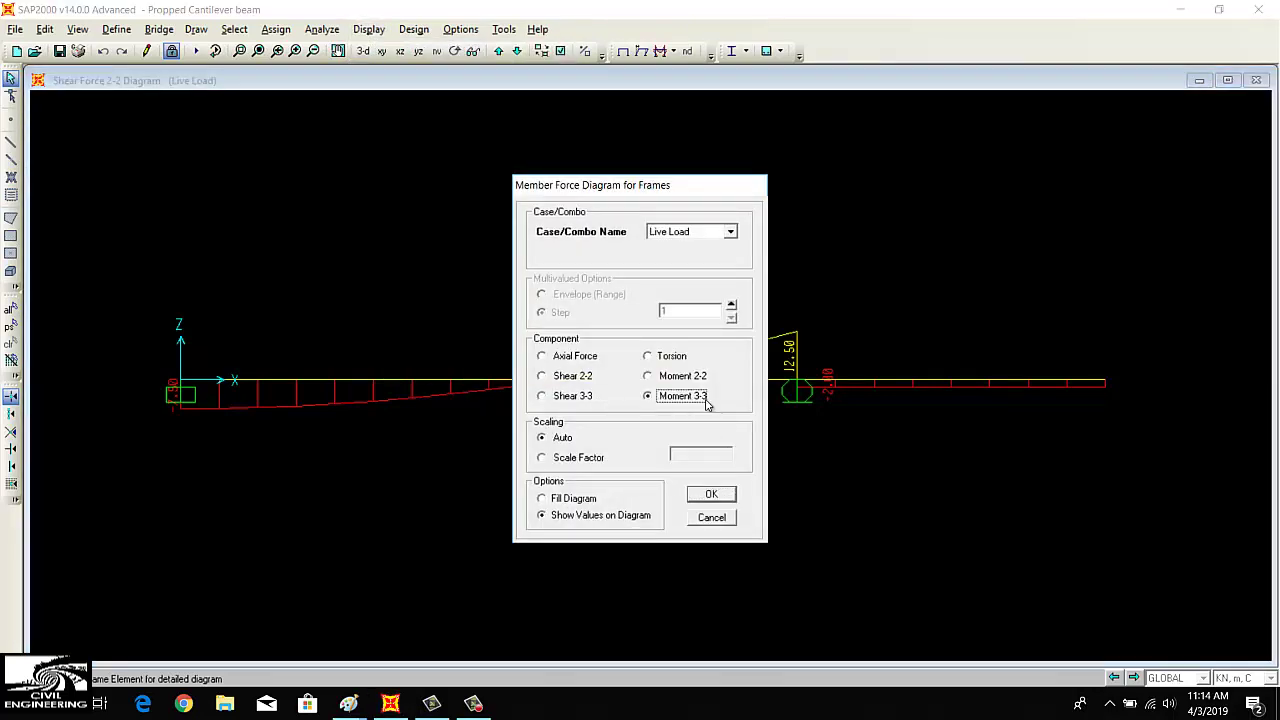
left_click(722, 492)
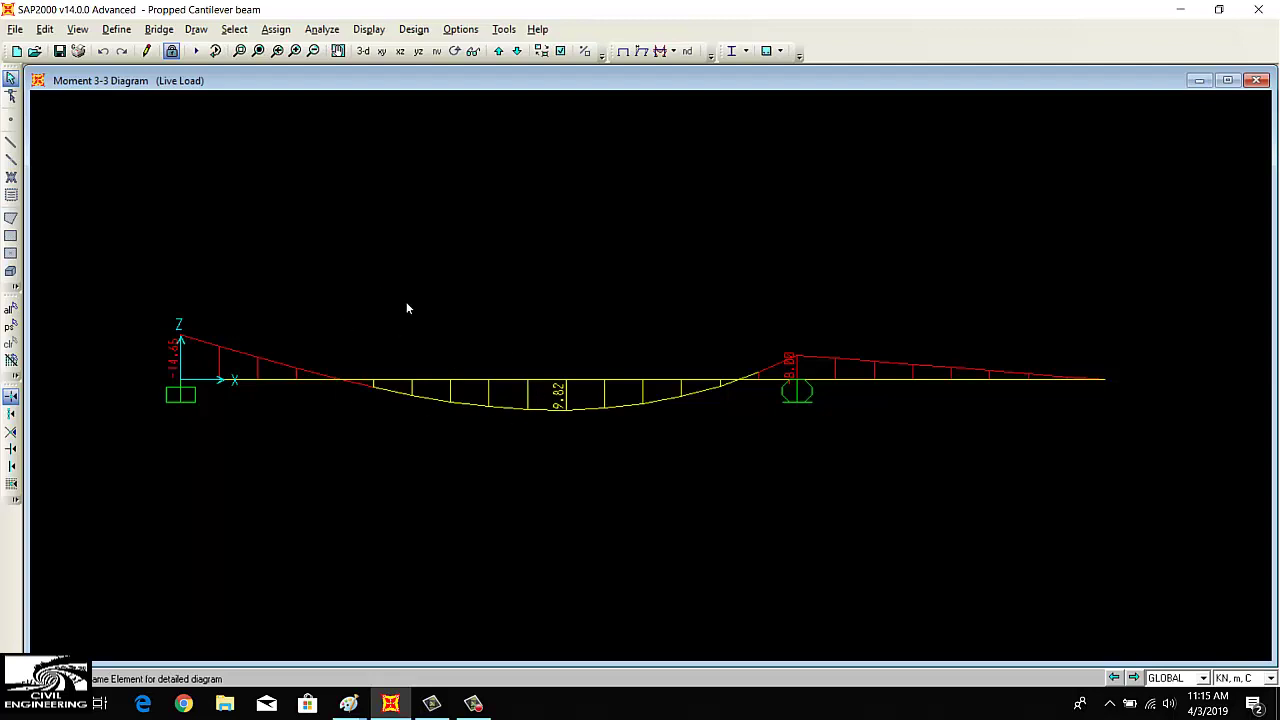
Switch the Live Load Moment 3-3 diagram to the Fill Diagram option and examine its shape along the beam
left_click(369, 29)
mouse_move(514, 158)
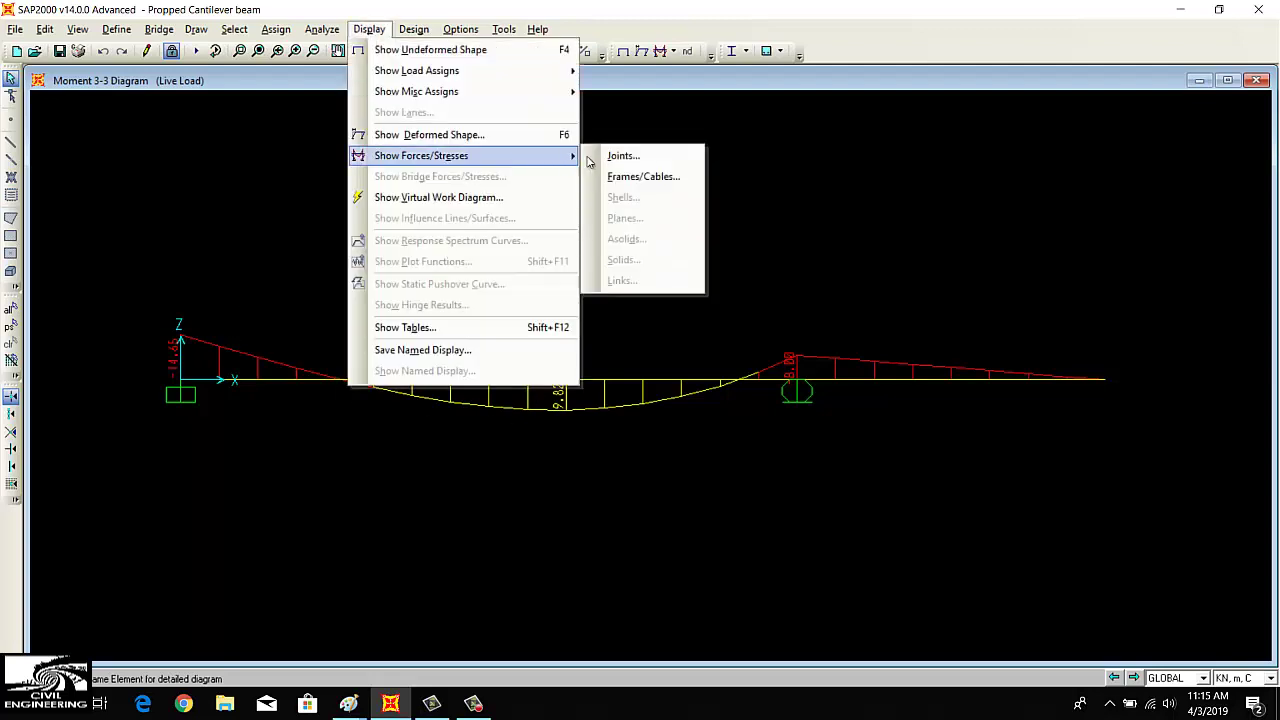
left_click(634, 176)
left_click(565, 499)
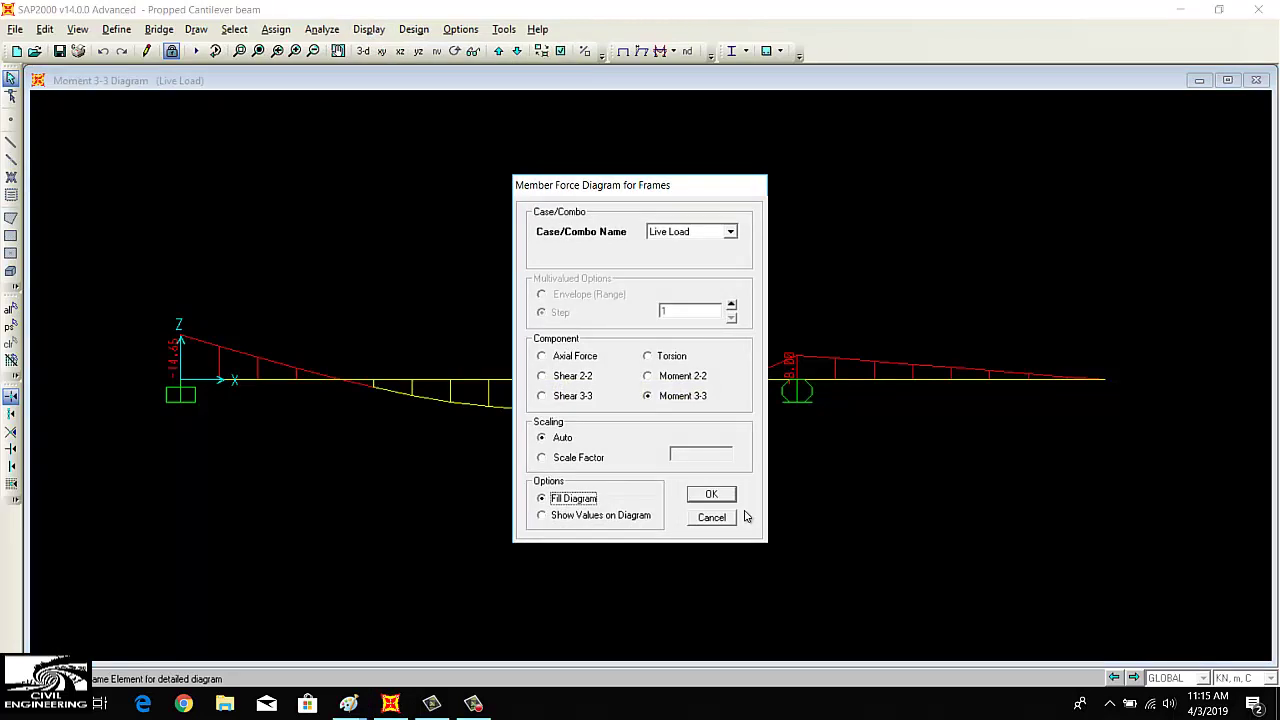
left_click(713, 494)
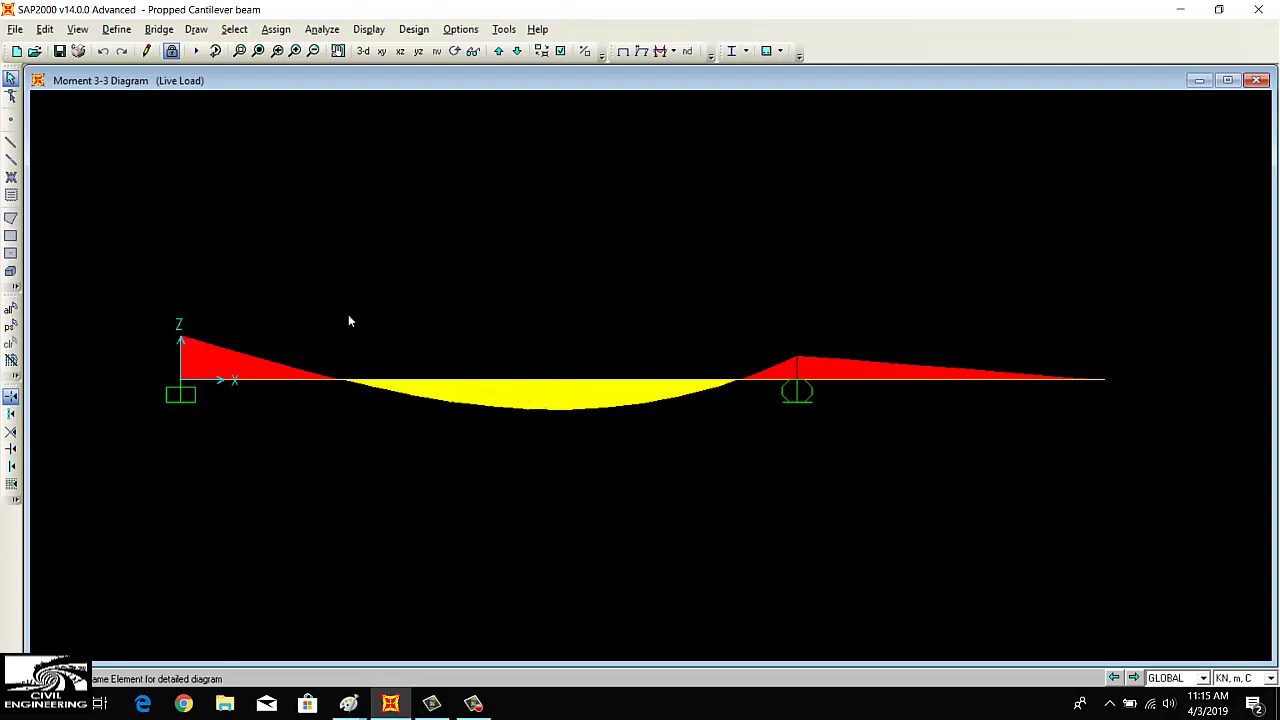
mouse_move(199, 396)
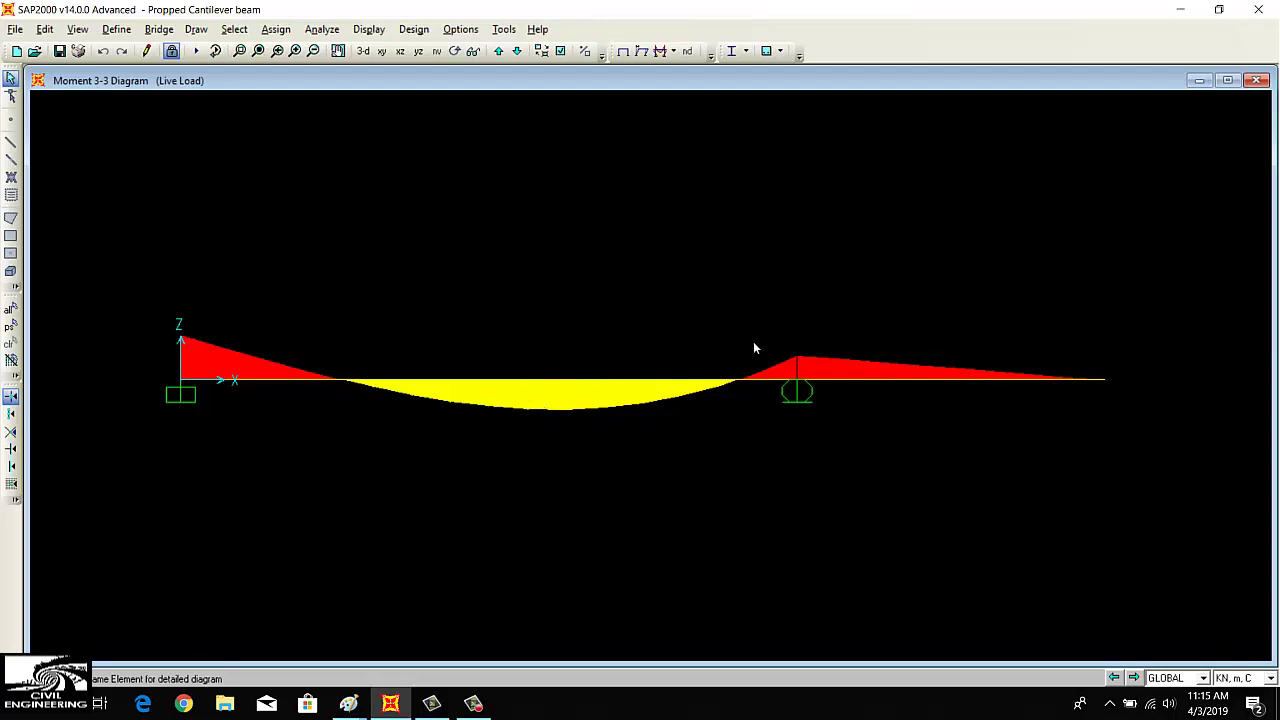